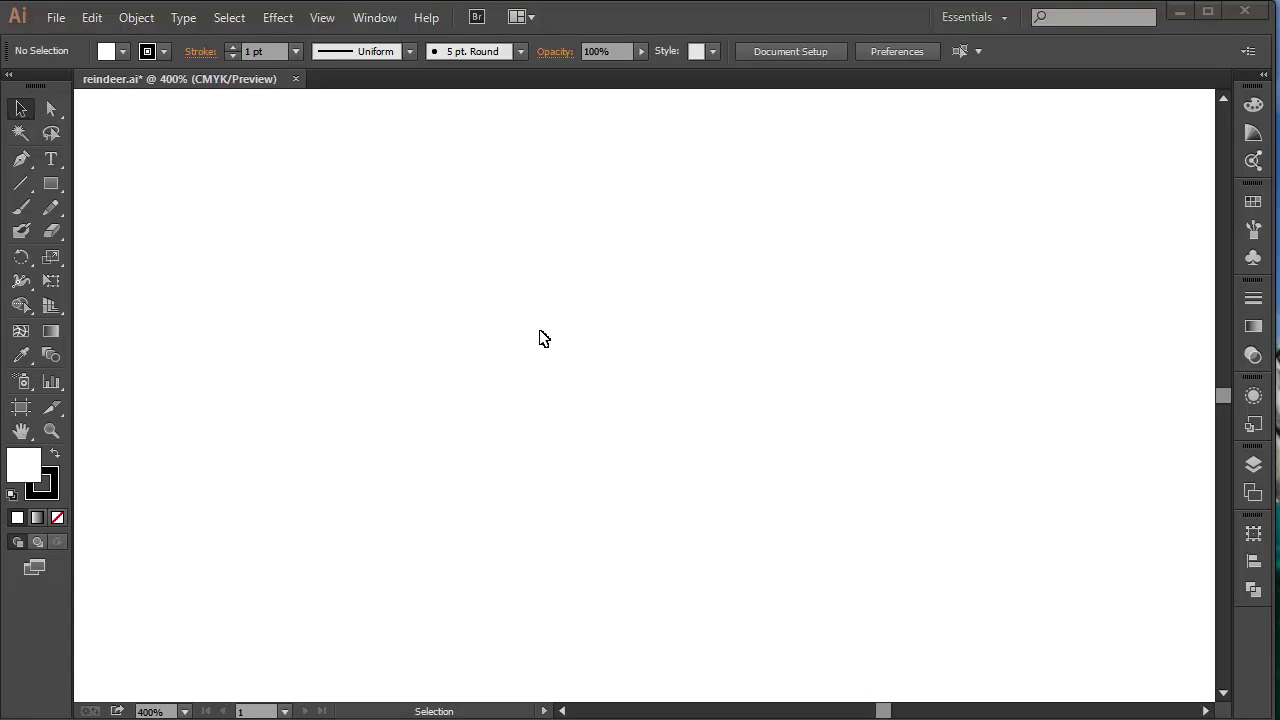
# Step: In Guides & Grid preferences, set gridlines every 10 pt with 1 subdivision
pyautogui.hotkey('ctrl', 'k')
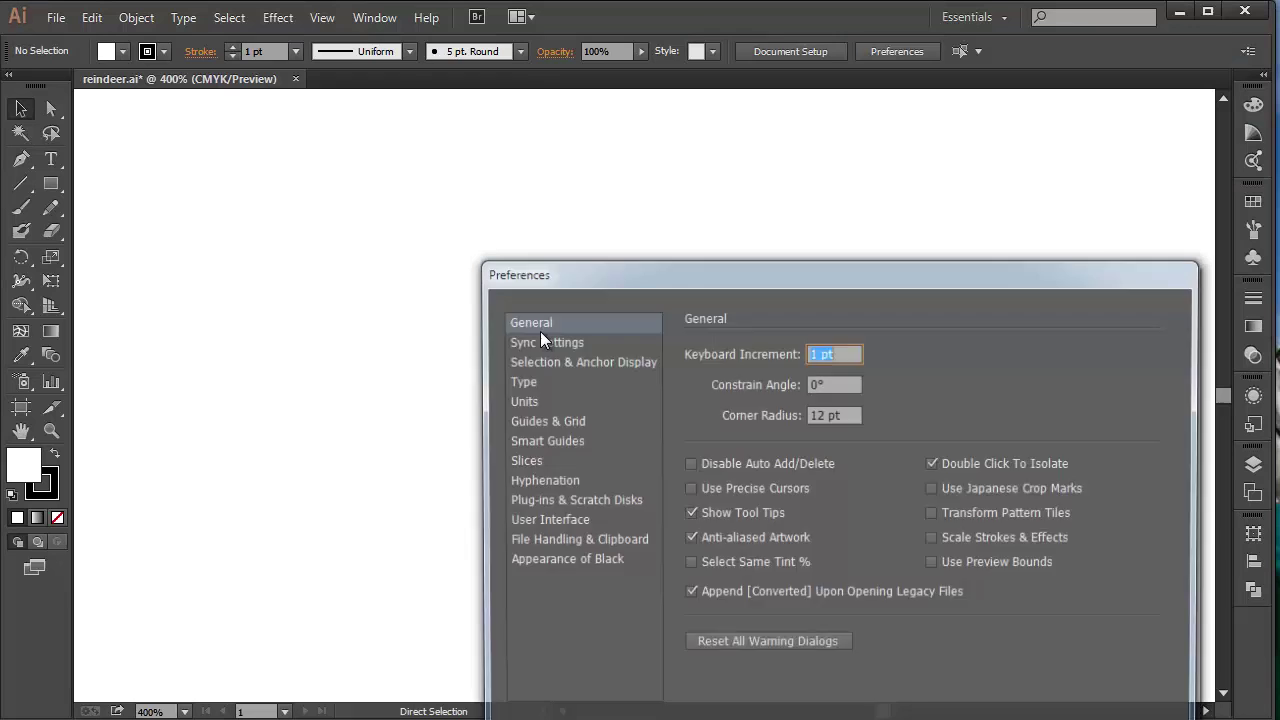
pyautogui.moveTo(650, 292); pyautogui.dragTo(460, 152)
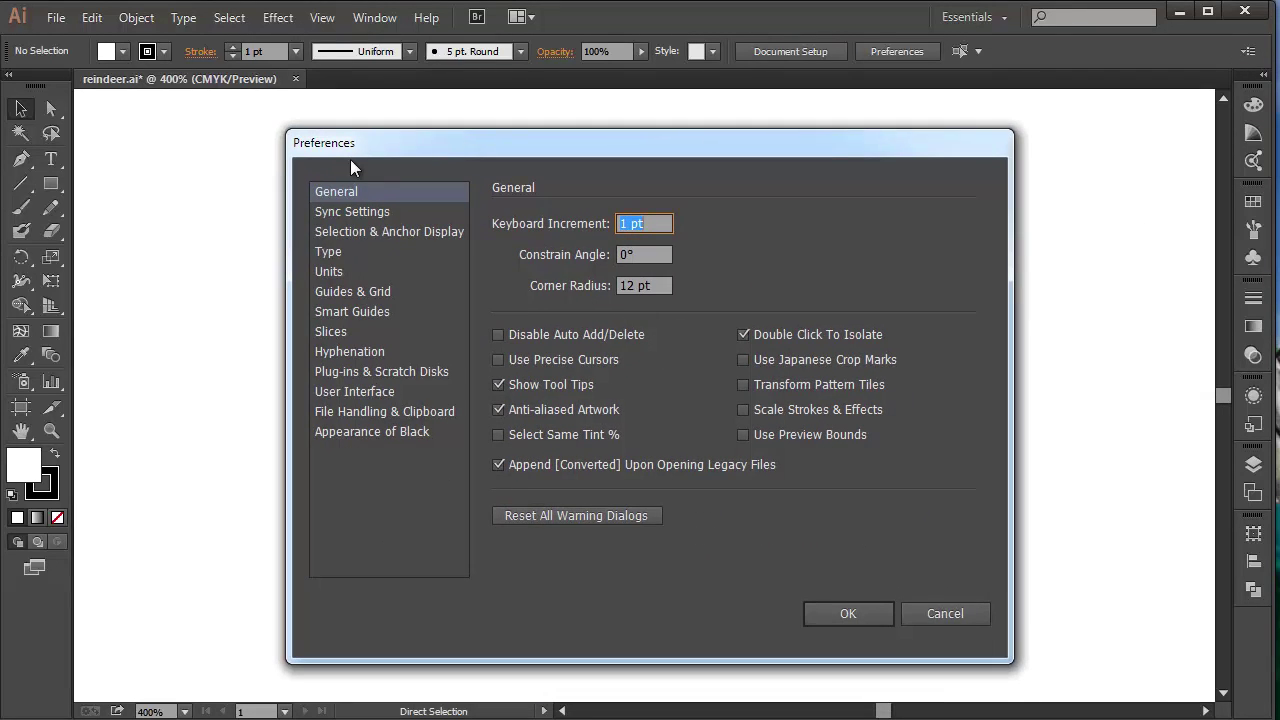
pyautogui.click(337, 297)
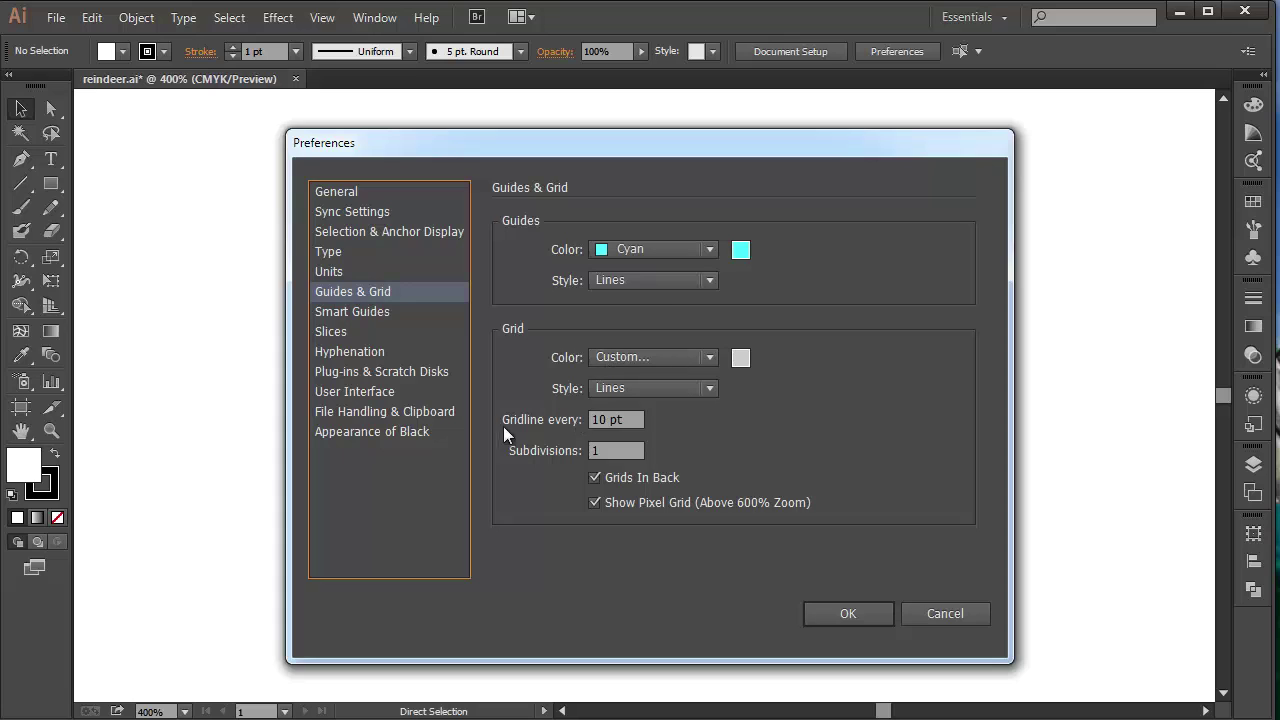
pyautogui.click(605, 424)
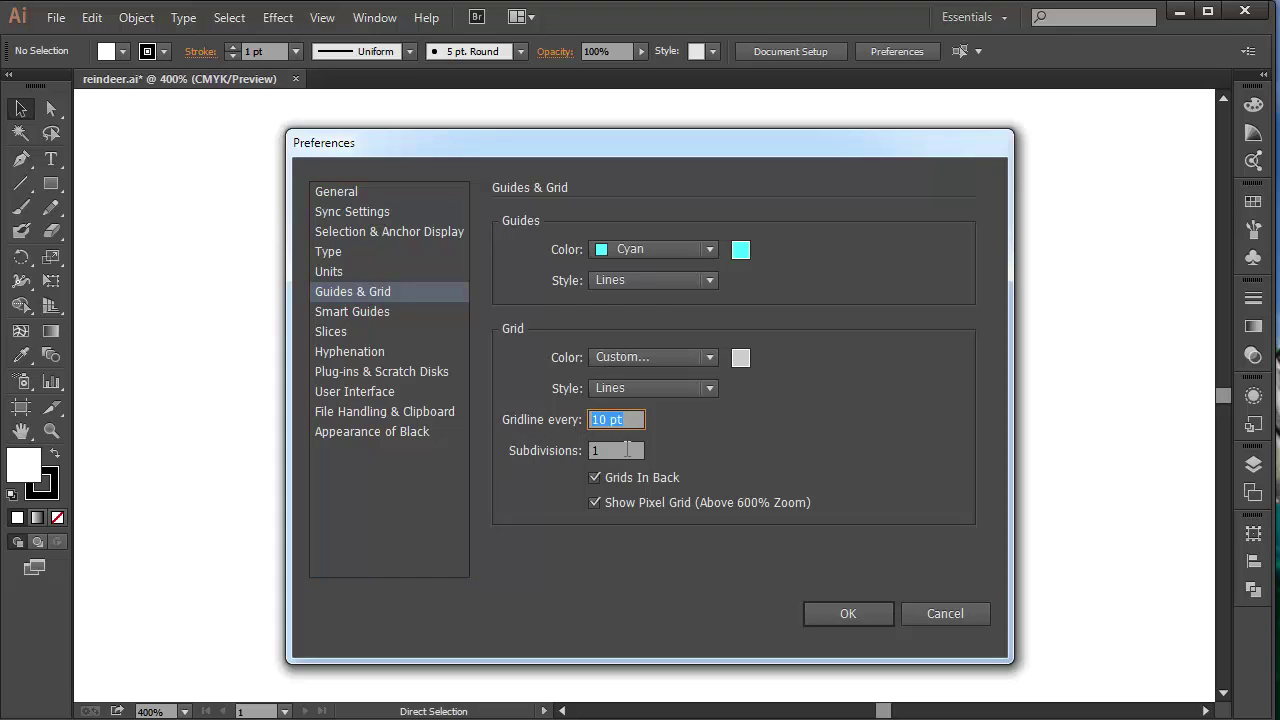
pyautogui.click(627, 449)
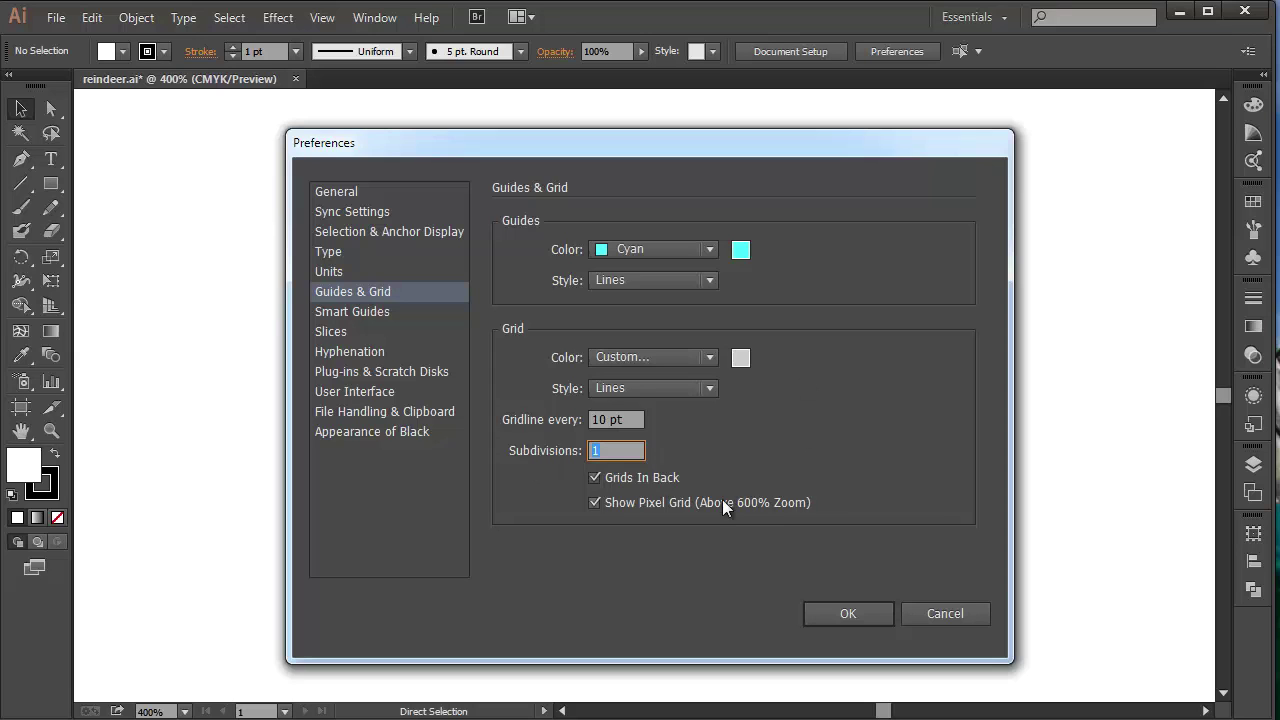
pyautogui.click(840, 610)
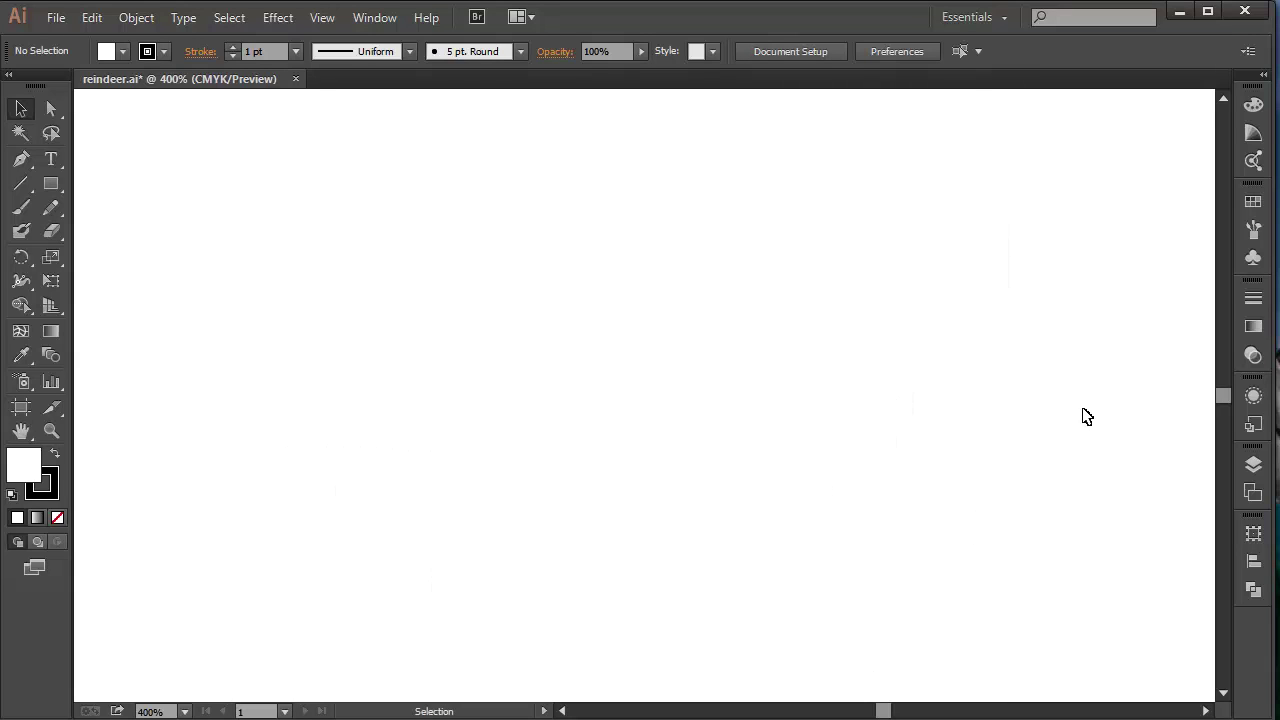
# Step: Show the grid on the artboard and return the zoom to 400%
pyautogui.click(330, 18)
pyautogui.click(368, 702)
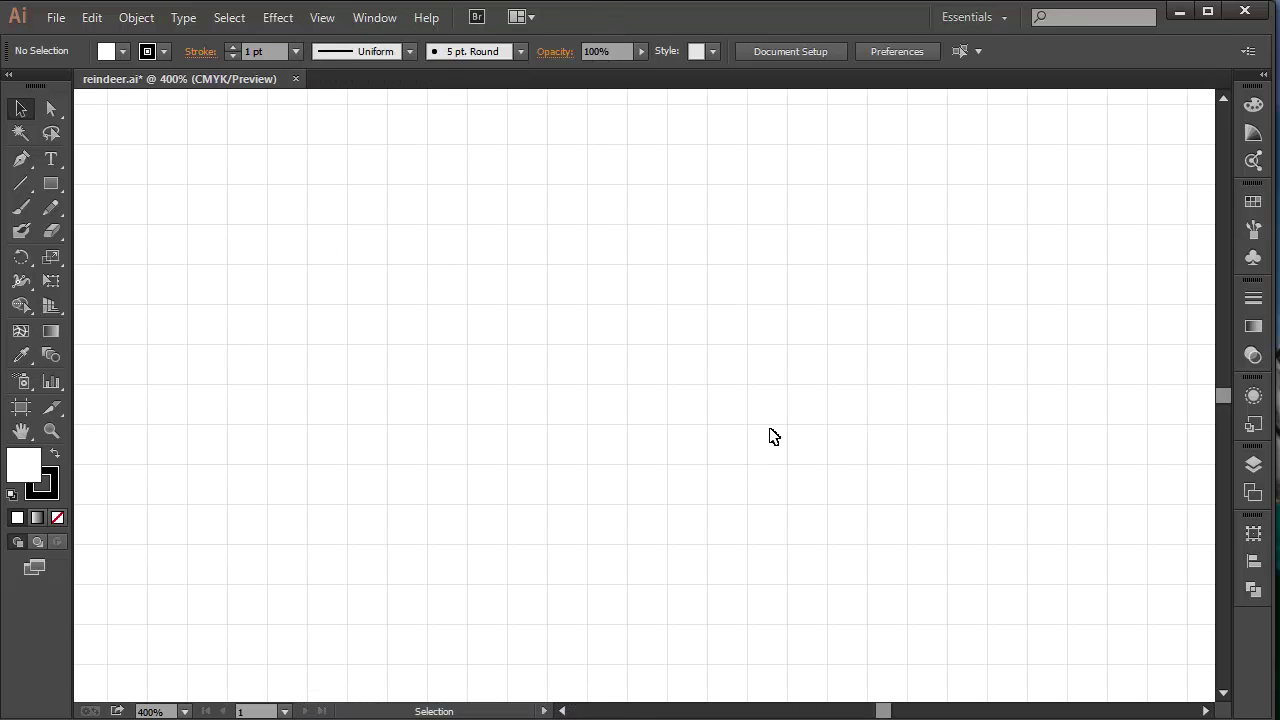
pyautogui.hotkey('ctrl', '-')
pyautogui.hotkey('ctrl', '-')
pyautogui.hotkey('ctrl', '-')
pyautogui.hotkey('ctrl', '+')
pyautogui.hotkey('ctrl', '+')
pyautogui.hotkey('ctrl', '+')
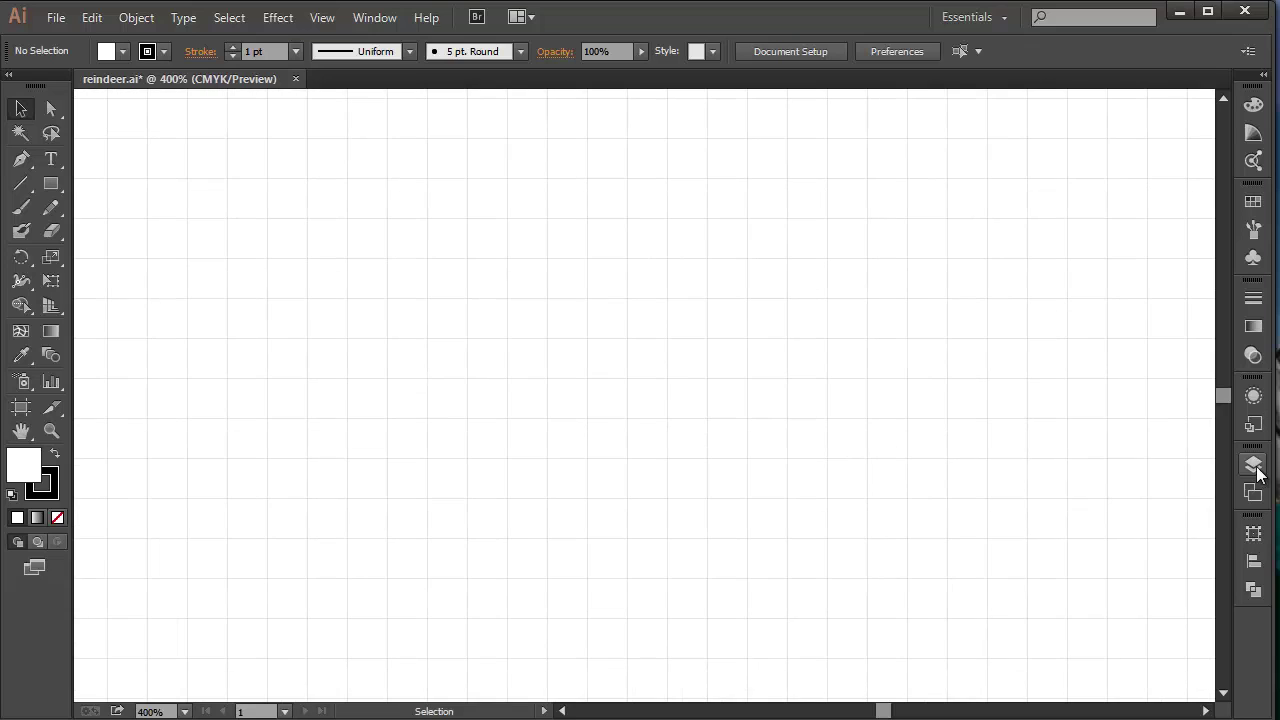
# Step: Make the sketch layer visible and pan so the reindeer sits further left
pyautogui.click(1253, 465)
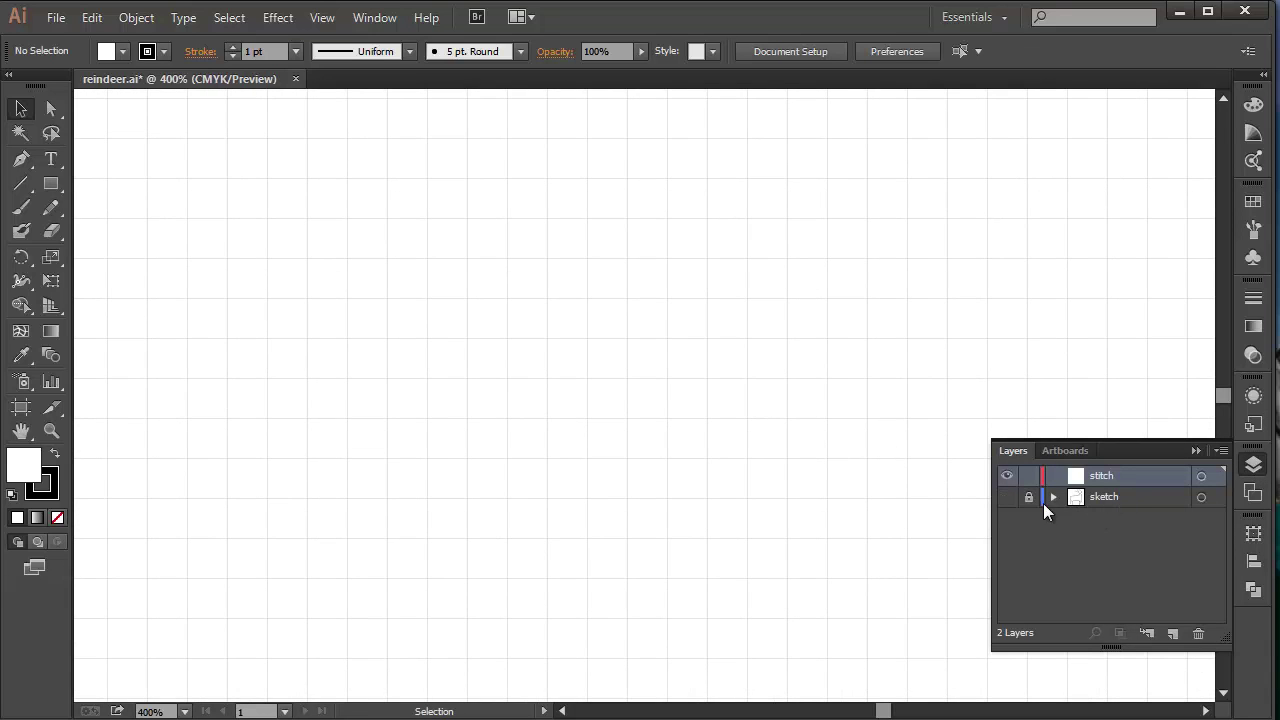
pyautogui.click(1007, 497)
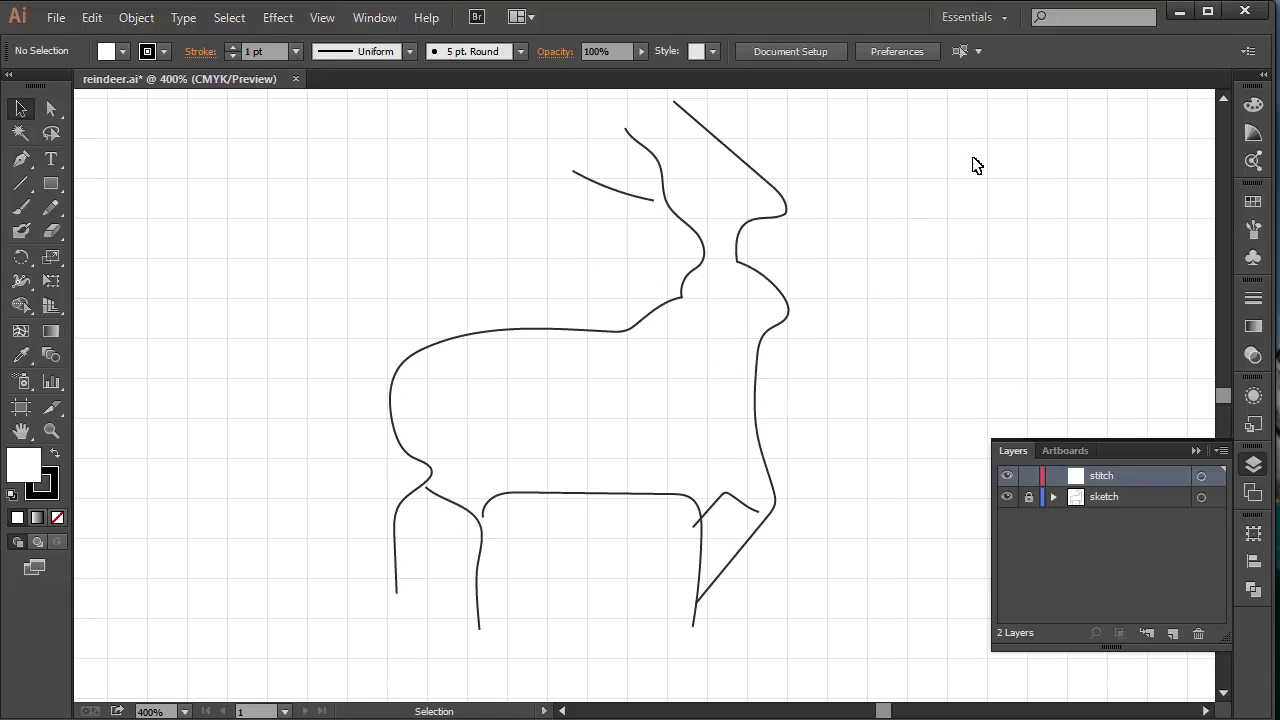
pyautogui.moveTo(918, 467)
pyautogui.mouseDown()
pyautogui.moveTo(786, 437)
pyautogui.moveTo(706, 477)
pyautogui.mouseUp()
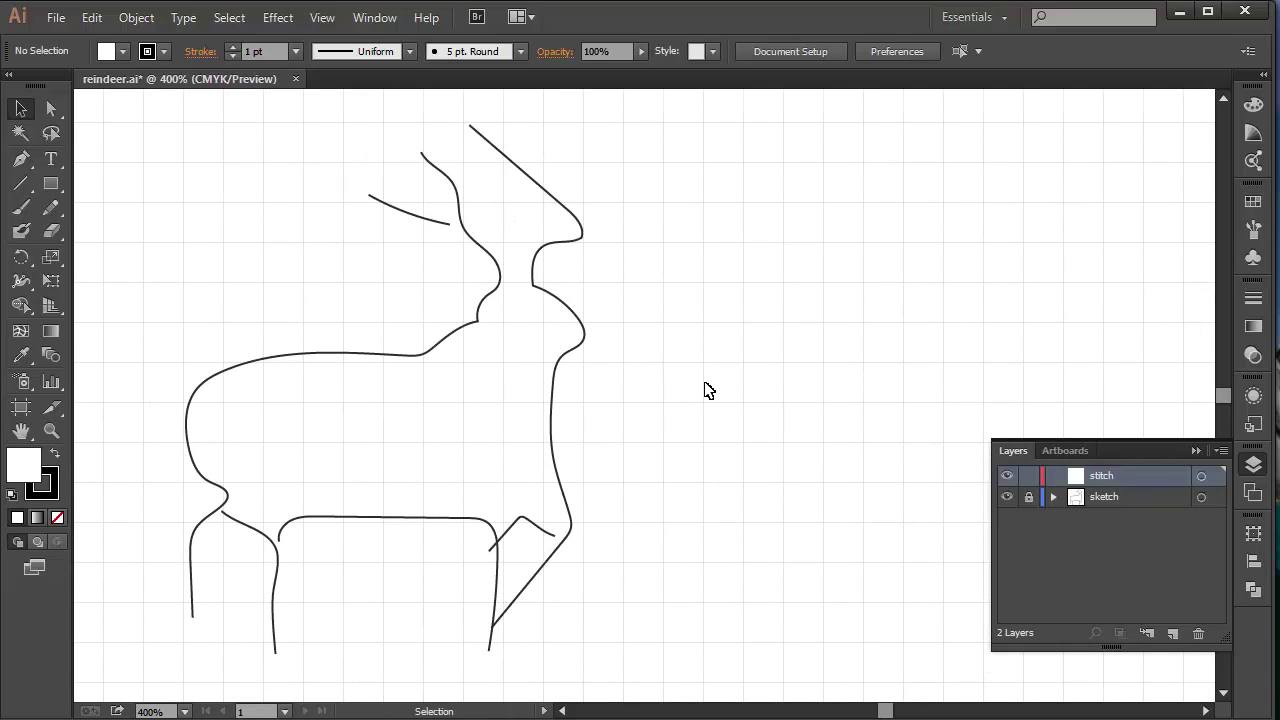
# Step: Set the fill to a bright green swatch and the stroke to None
pyautogui.click(1252, 203)
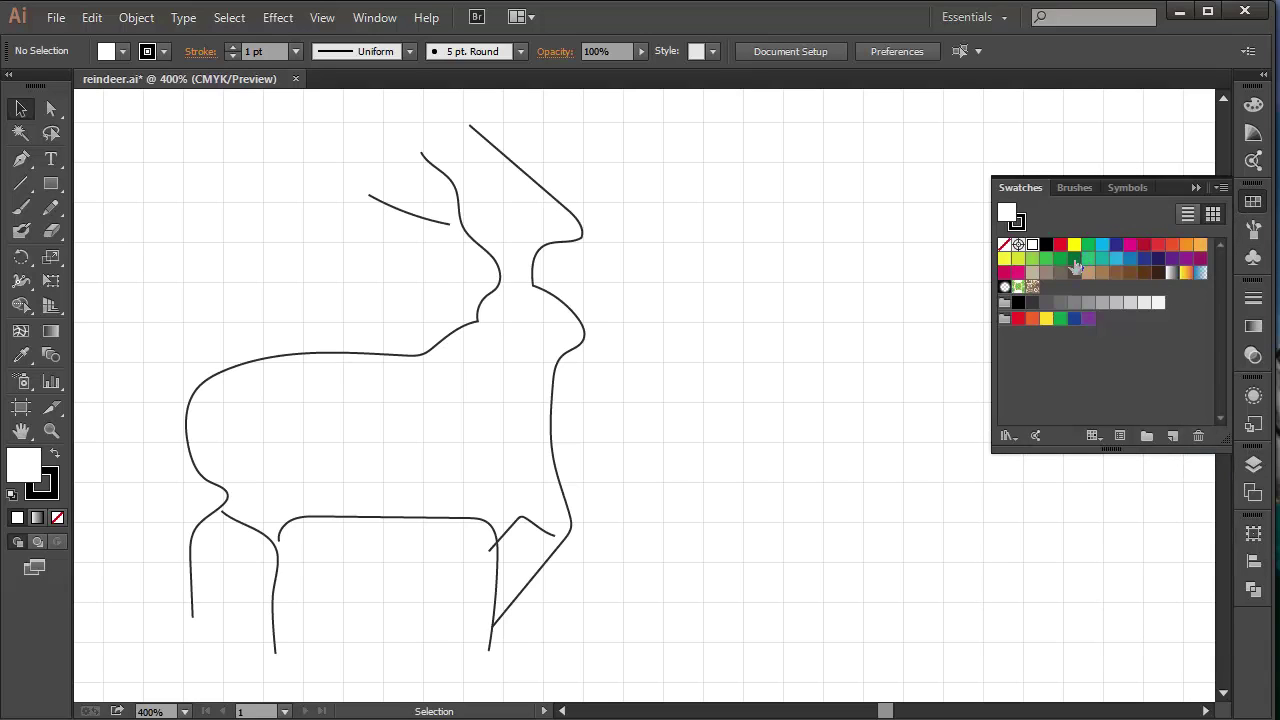
pyautogui.click(1074, 259)
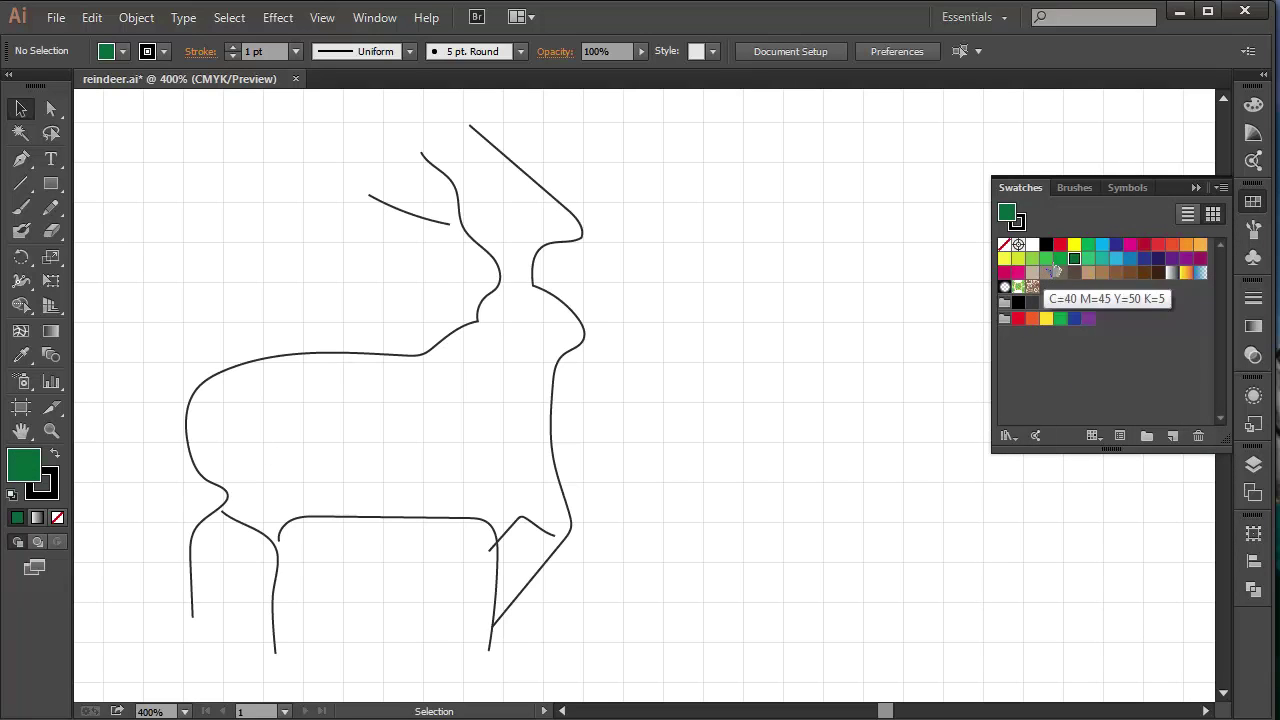
pyautogui.click(1060, 260)
pyautogui.click(50, 487)
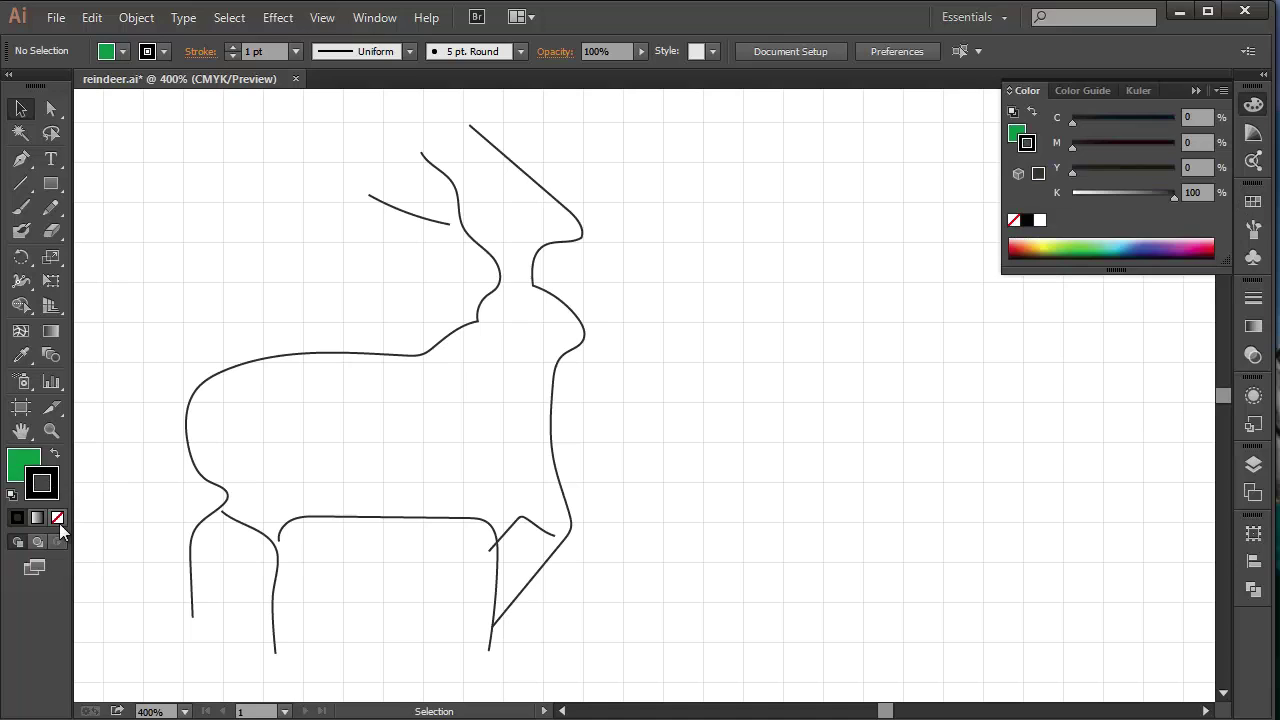
pyautogui.click(57, 517)
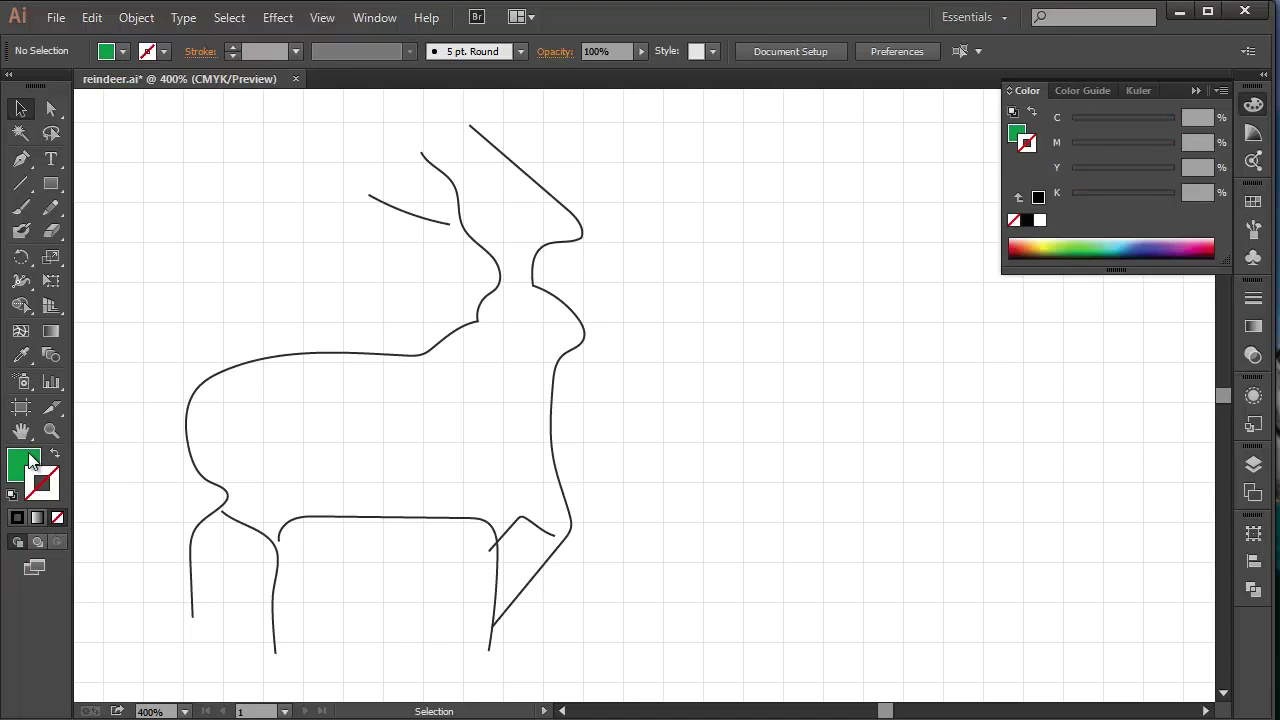
pyautogui.click(32, 461)
# Step: Draw a 10 pt × 2.5 pt rectangle beside the reindeer
pyautogui.click(57, 186)
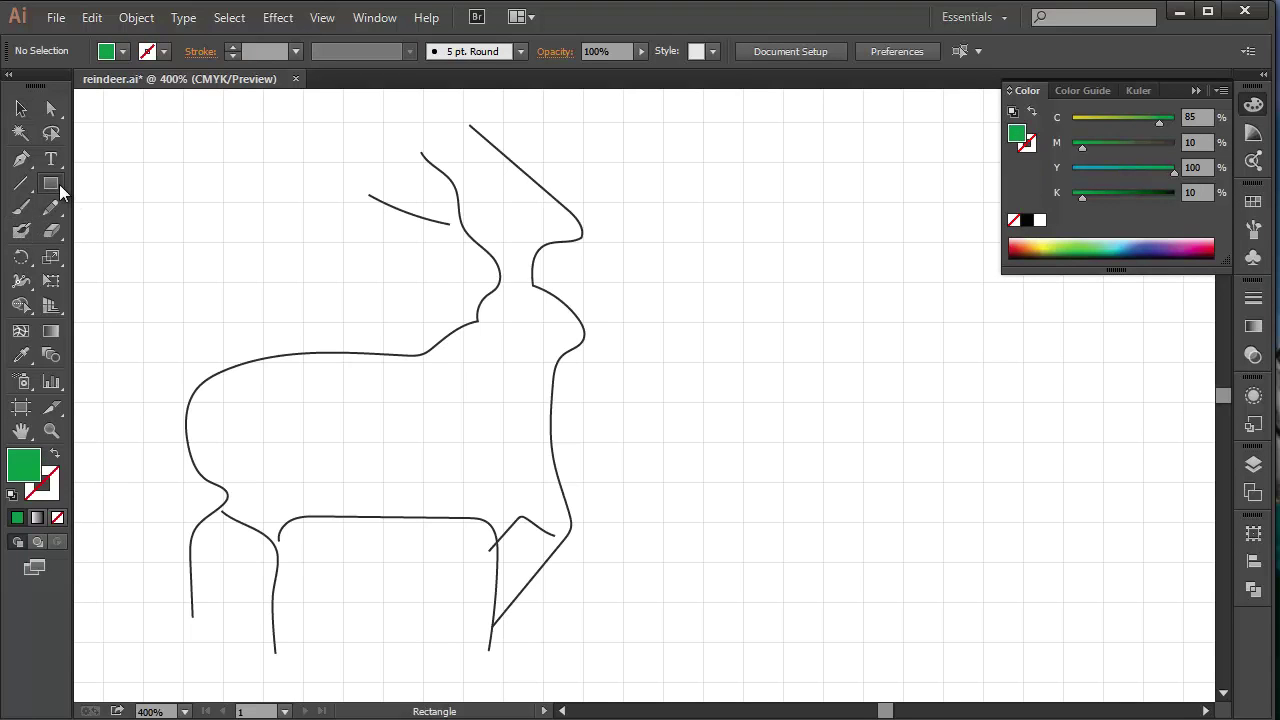
pyautogui.click(844, 488)
pyautogui.write('1')
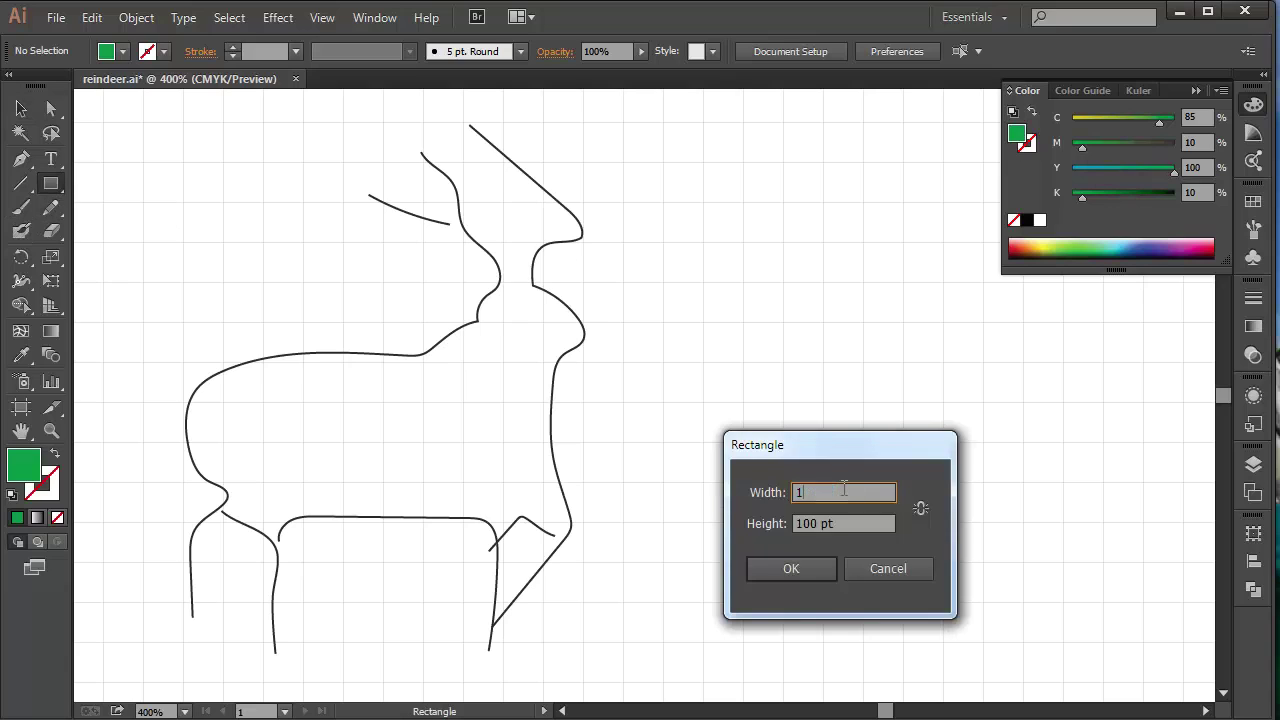
pyautogui.write('0')
pyautogui.press('Tab')
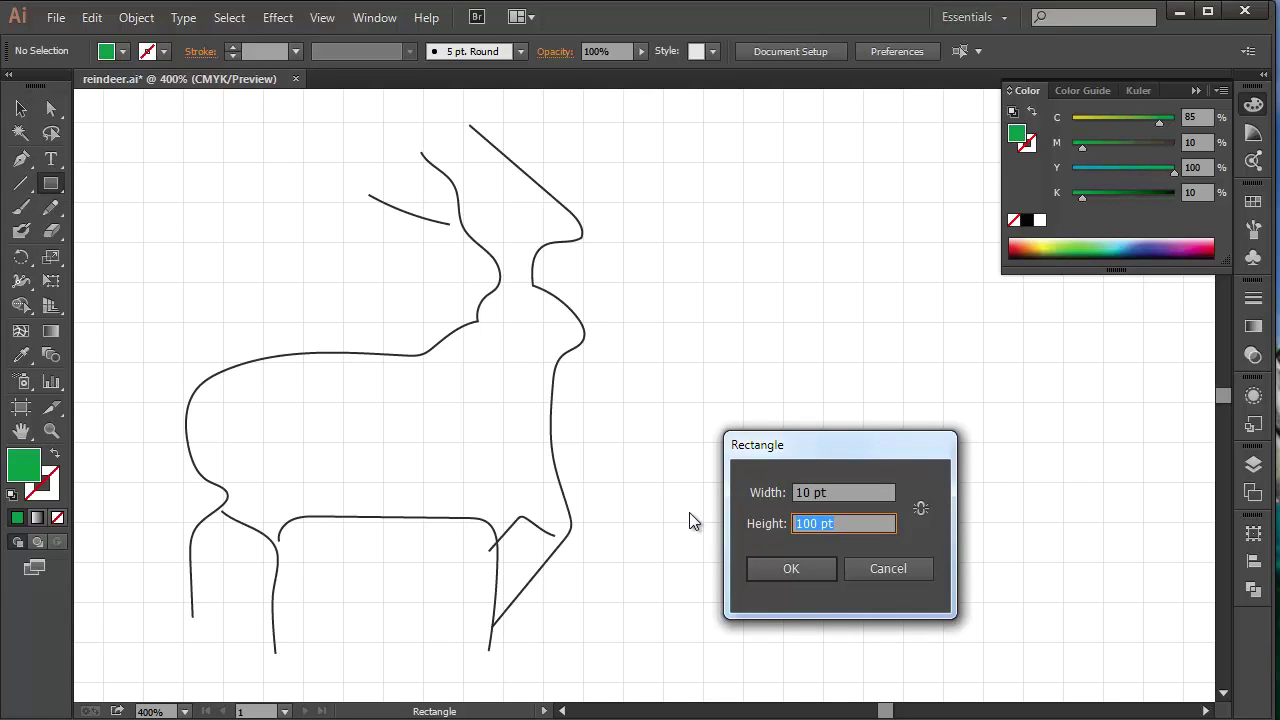
pyautogui.write('2.5')
pyautogui.click(860, 493)
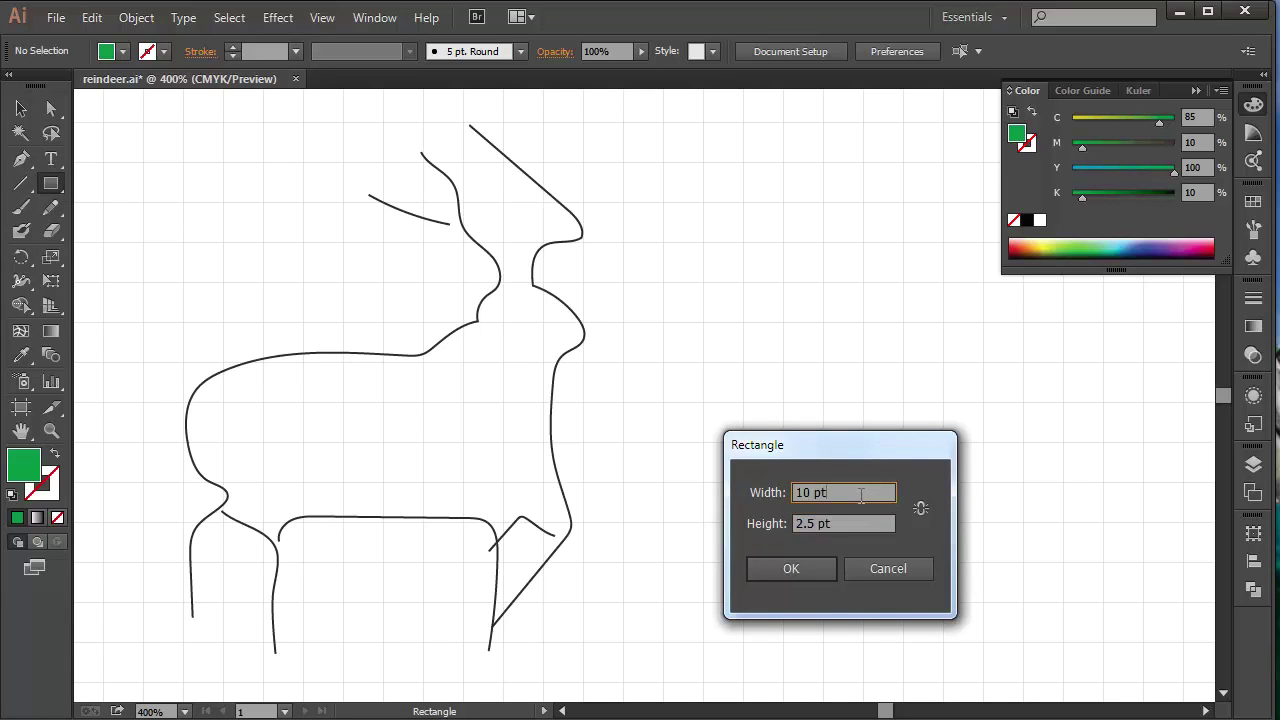
pyautogui.click(814, 572)
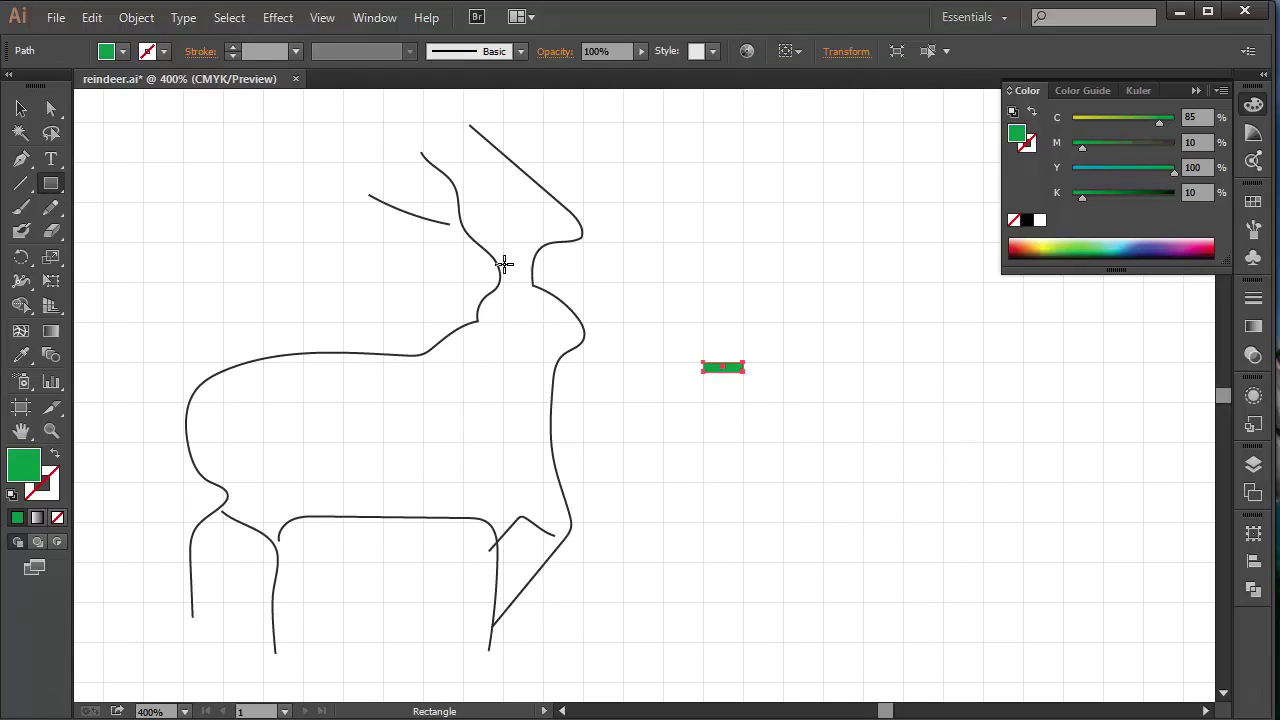
# Step: Copy the green bar, paste it in front, and rotate the copy 90°
pyautogui.click(20, 108)
pyautogui.hotkey('ctrl', '+')
pyautogui.click(91, 17)
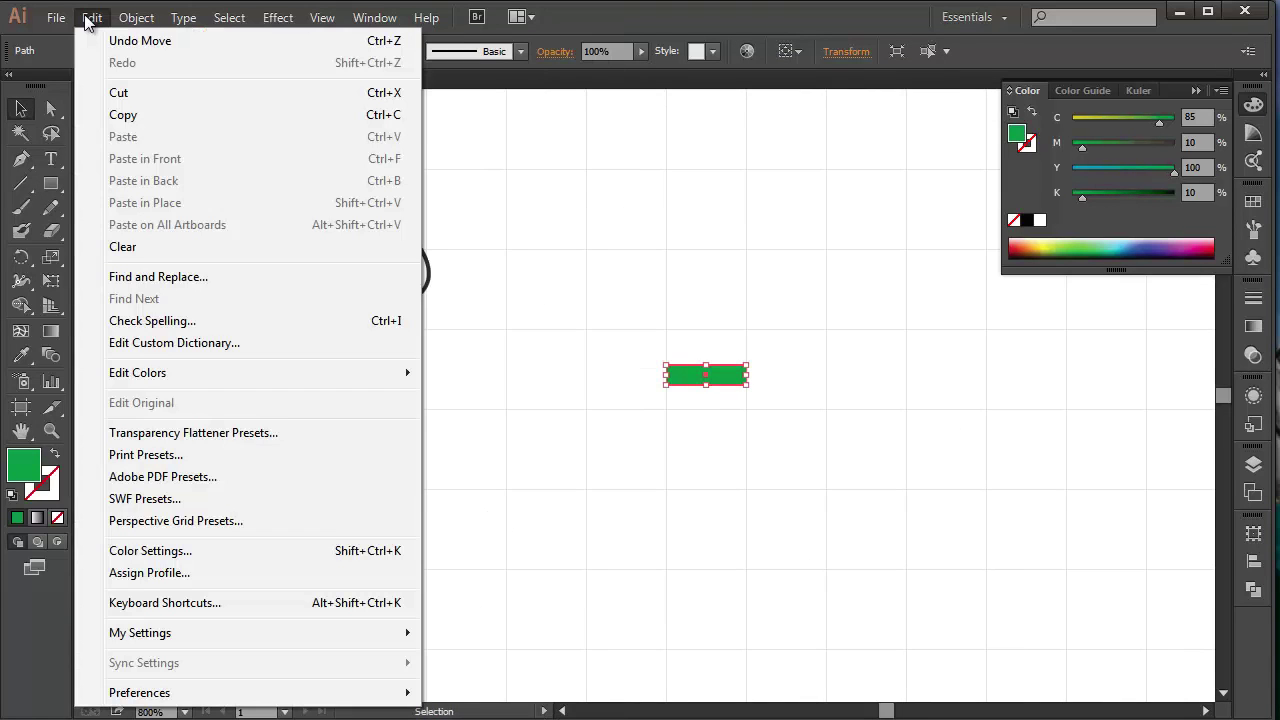
pyautogui.click(135, 117)
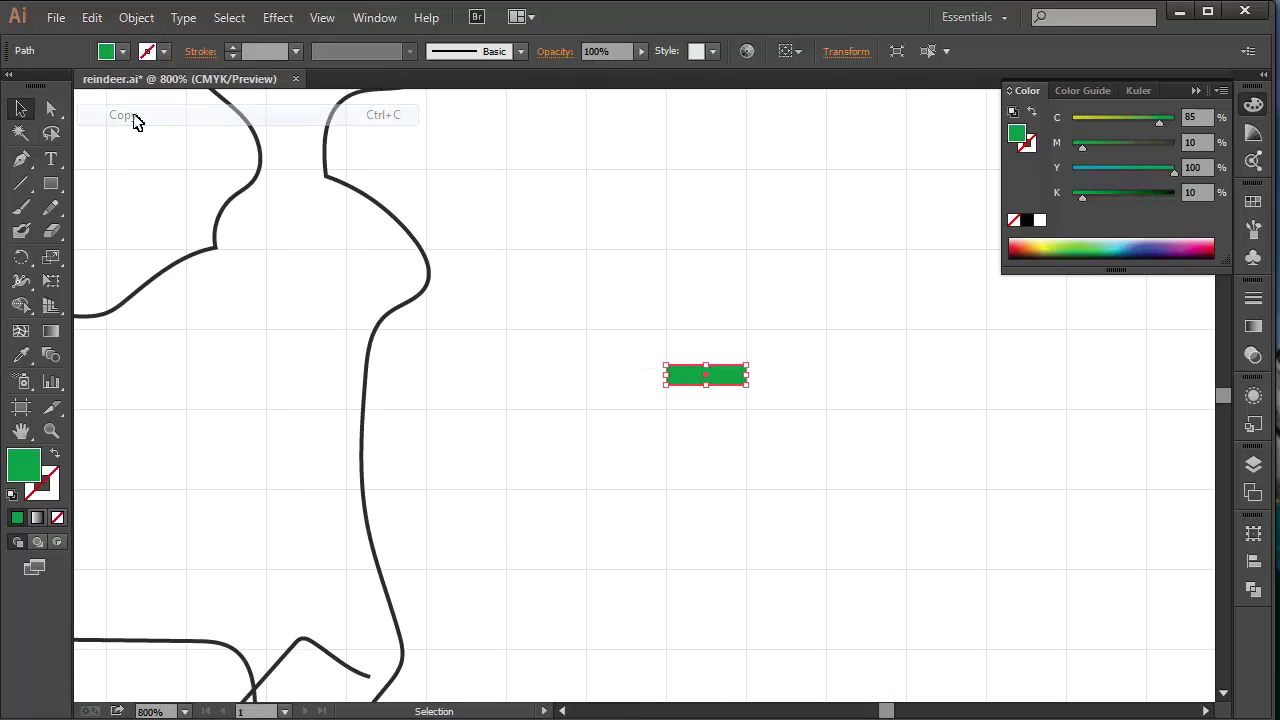
pyautogui.click(92, 17)
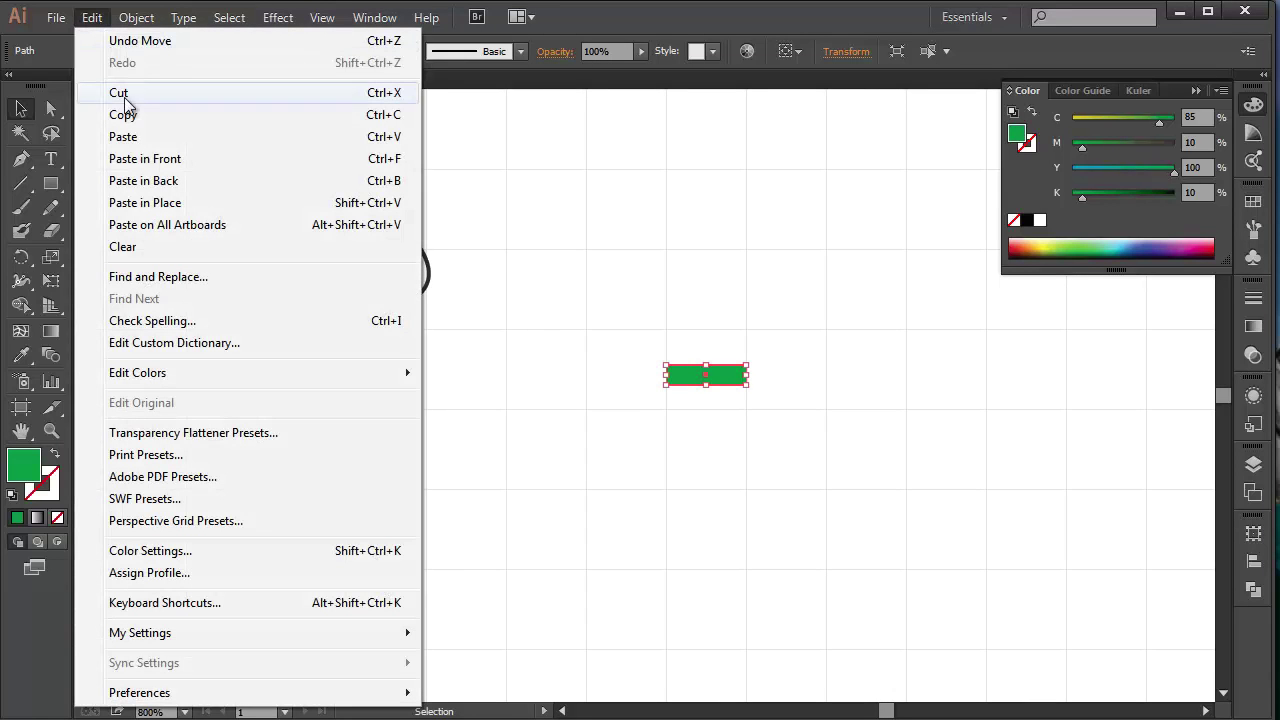
pyautogui.click(98, 156)
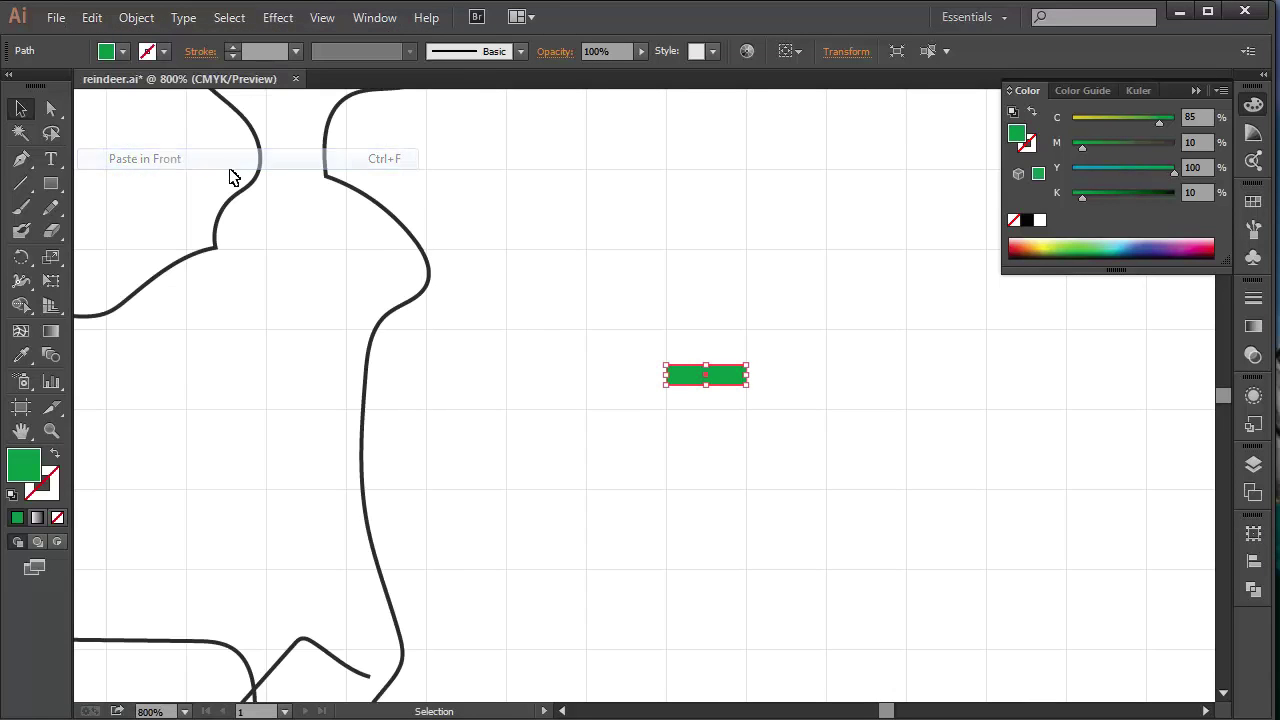
pyautogui.moveTo(757, 357); pyautogui.dragTo(680, 318)
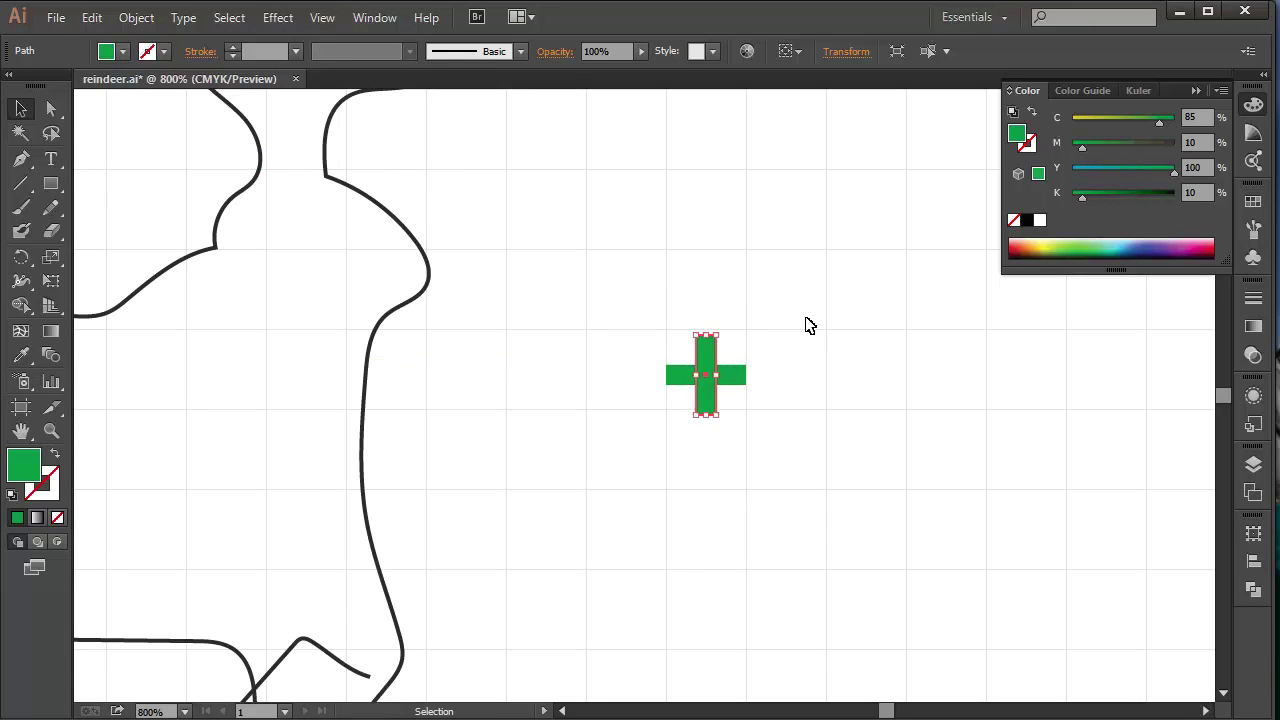
# Step: Select both bars of the cross together
pyautogui.click(807, 370)
pyautogui.click(705, 350)
pyautogui.keyDown('shift'); pyautogui.click(744, 378); pyautogui.keyUp('shift')
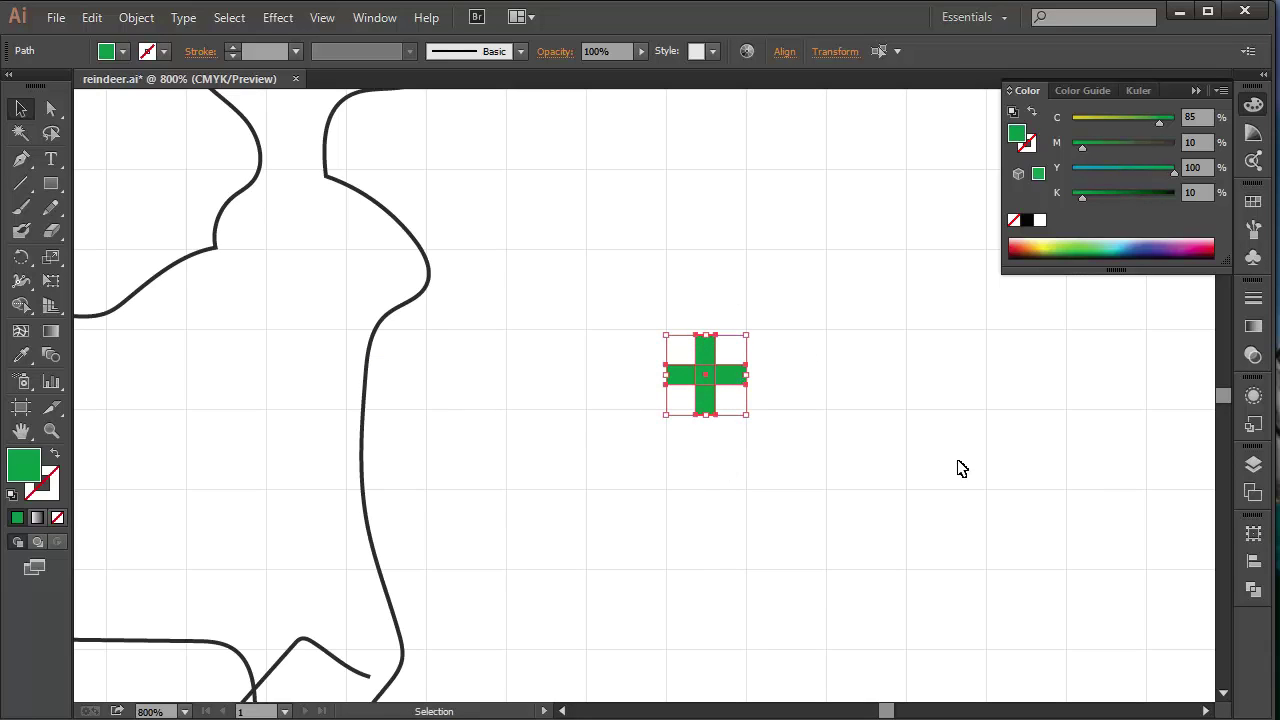
pyautogui.click(1254, 592)
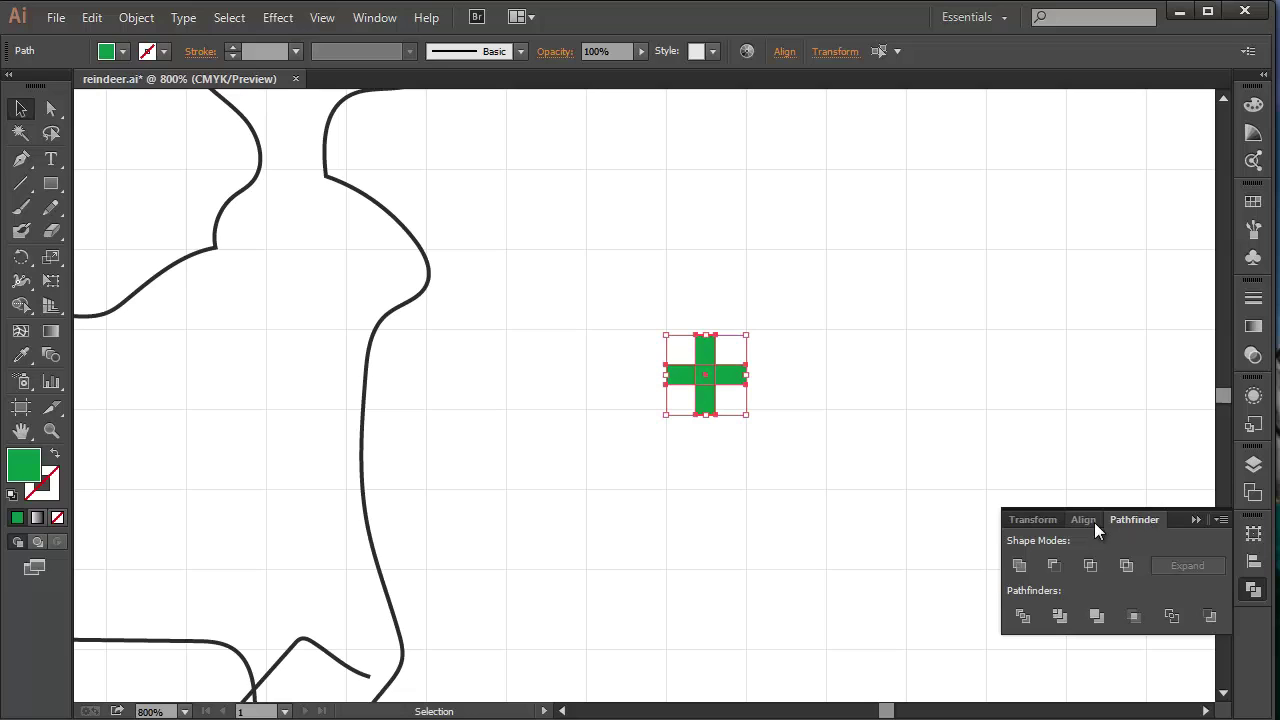
# Step: Unite the two green bars into a single plus-shaped path
pyautogui.click(1018, 566)
pyautogui.click(863, 360)
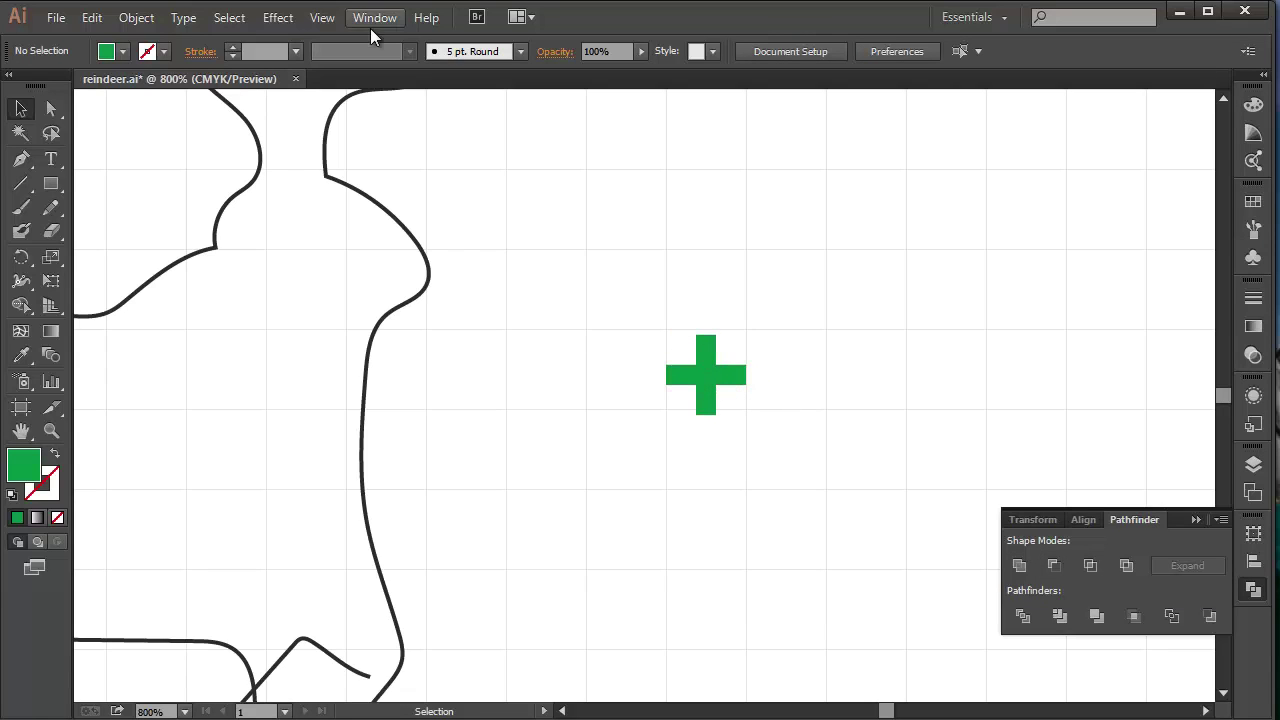
pyautogui.click(322, 17)
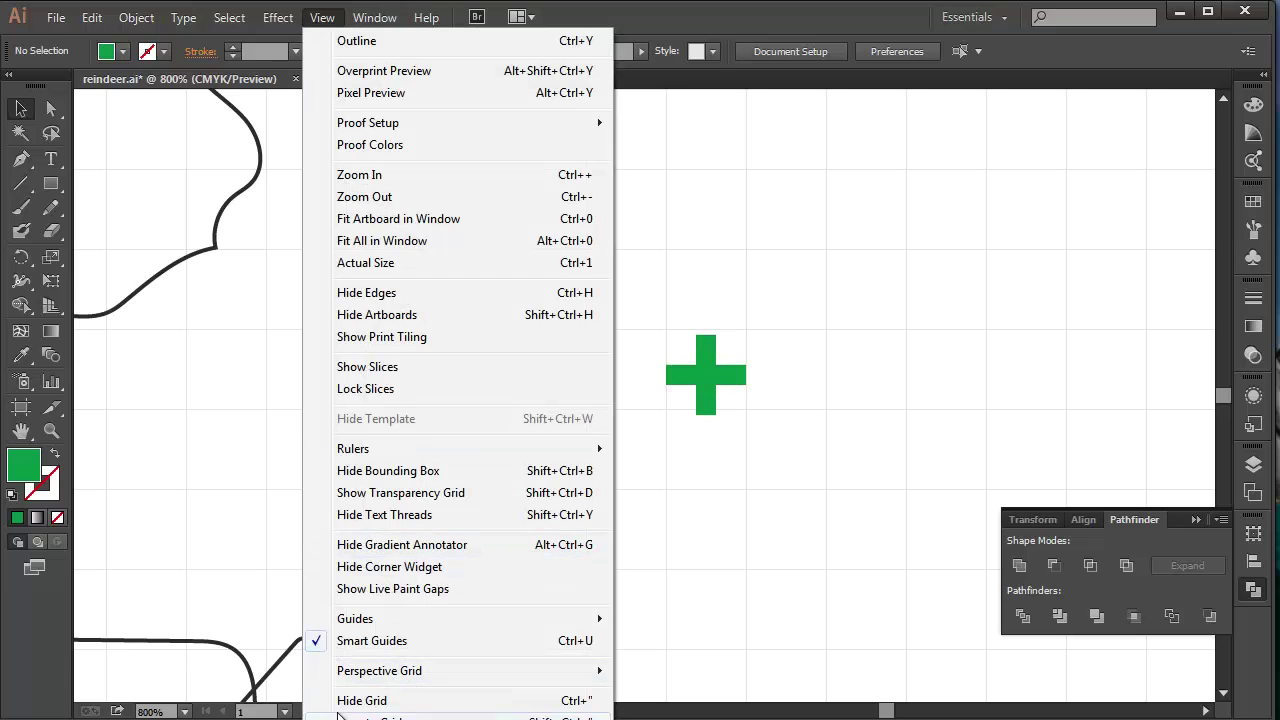
pyautogui.click(370, 718)
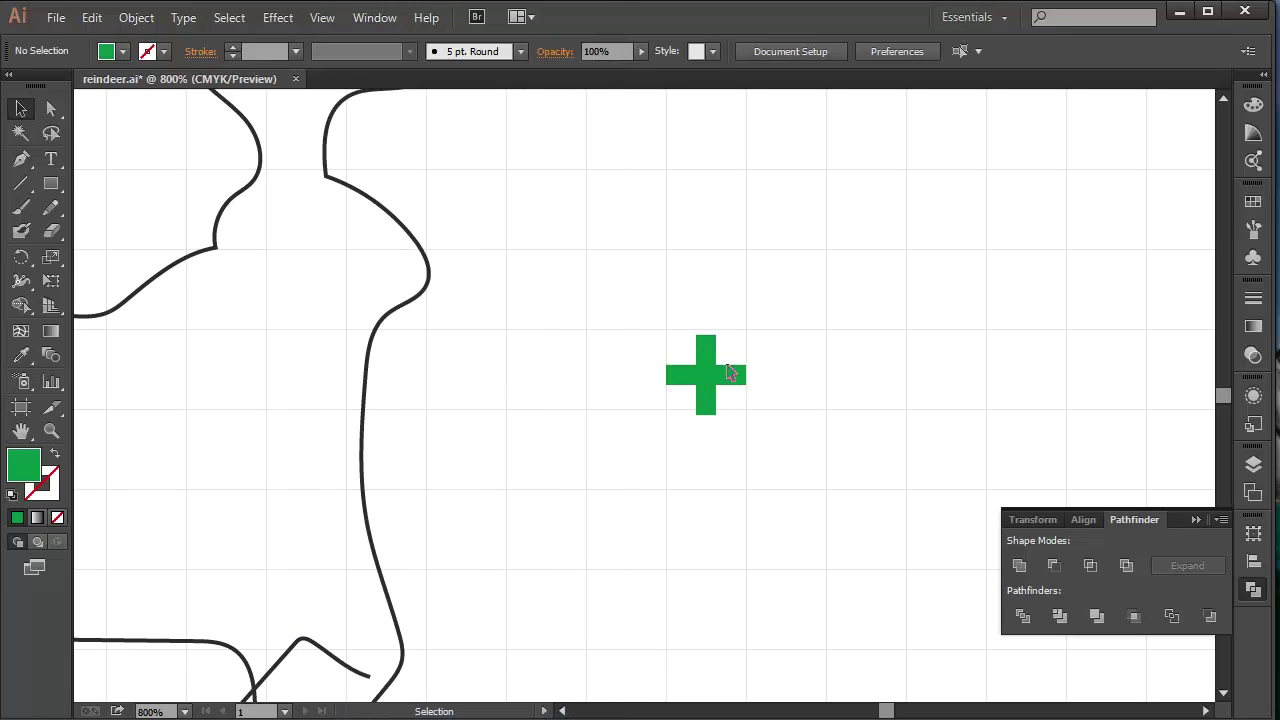
# Step: Drag the green cross until it snaps onto the grid lines
pyautogui.moveTo(725, 373); pyautogui.dragTo(775, 381)
pyautogui.moveTo(777, 441); pyautogui.dragTo(748, 363)
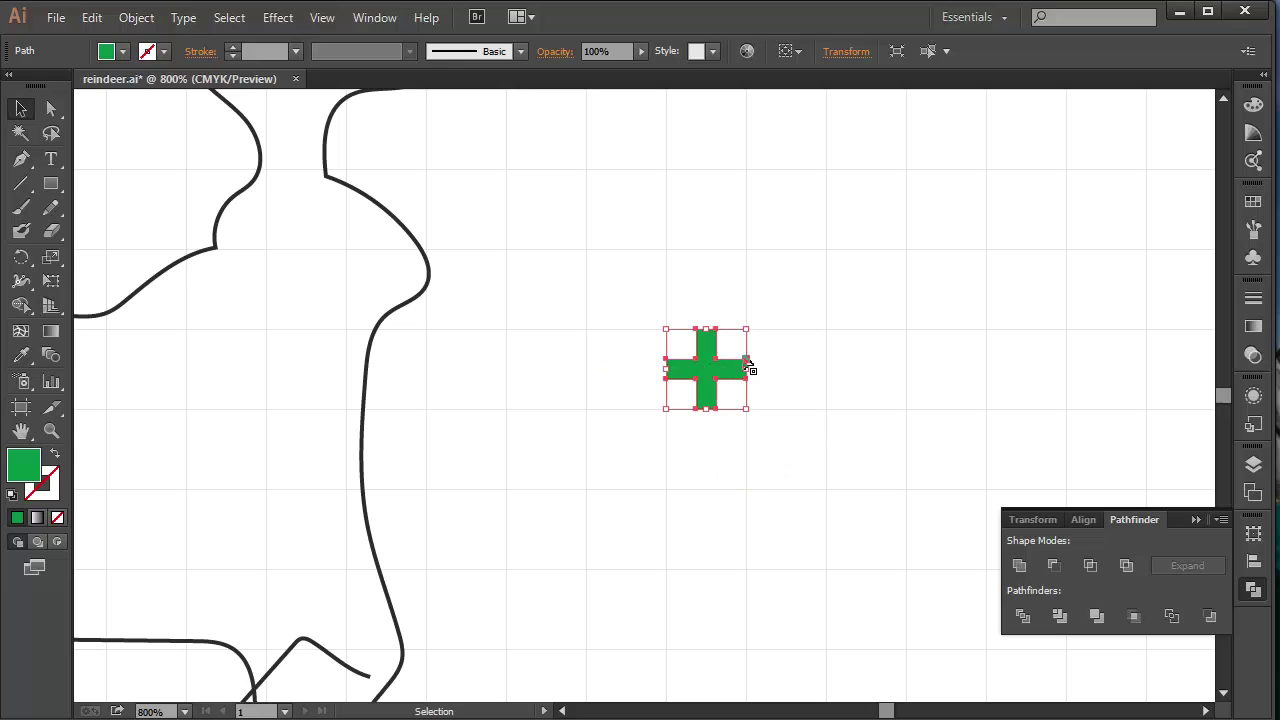
pyautogui.click(322, 17)
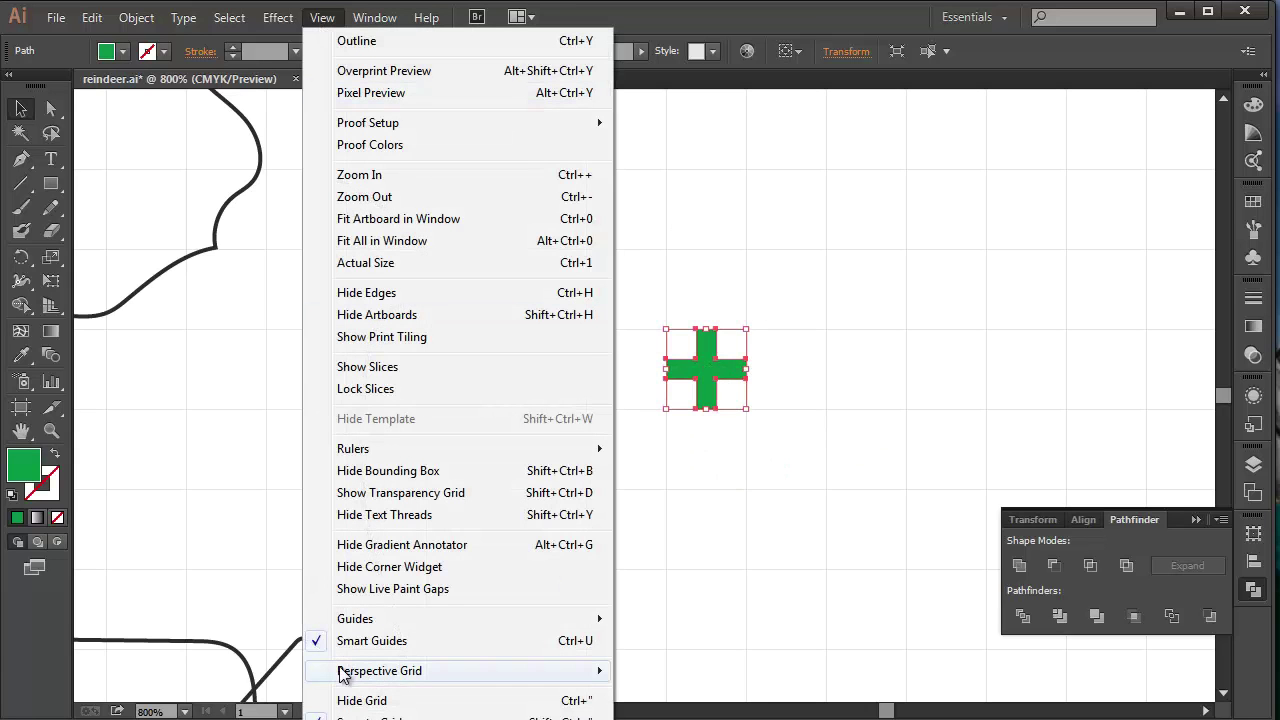
pyautogui.click(340, 712)
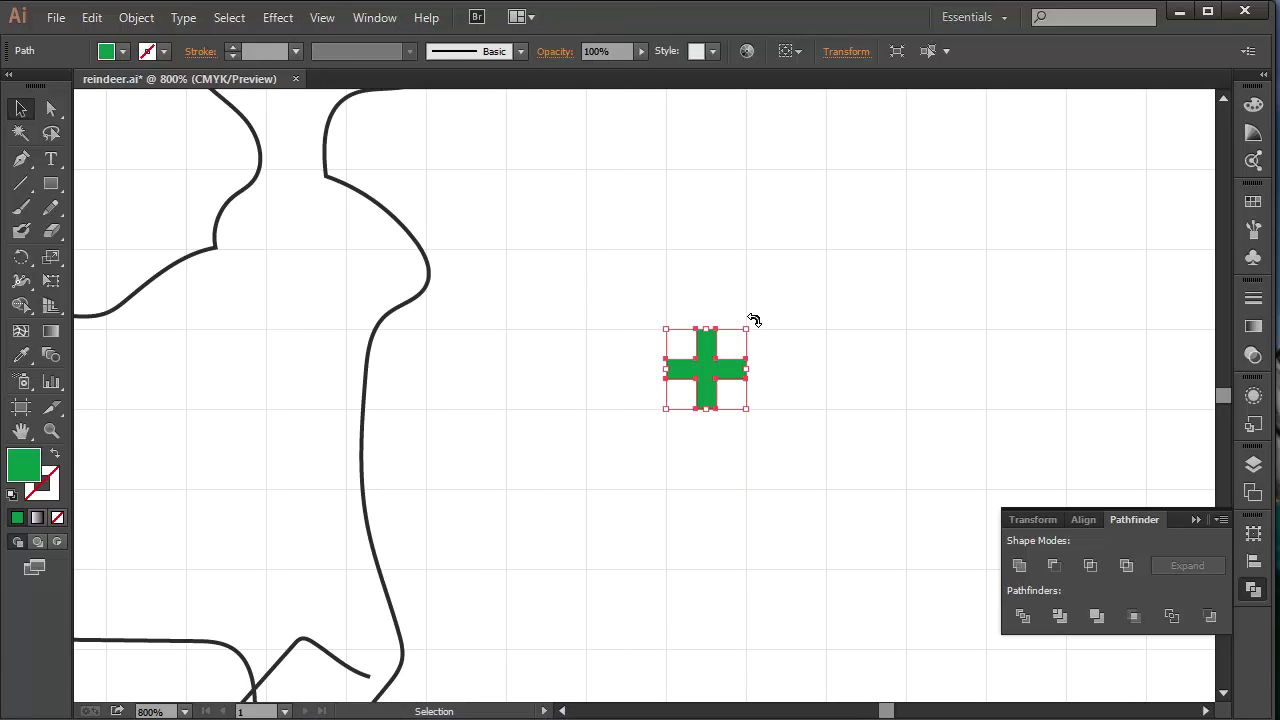
# Step: Rotate the cross 45° into an X and zoom in on it
pyautogui.moveTo(754, 320); pyautogui.dragTo(700, 294)
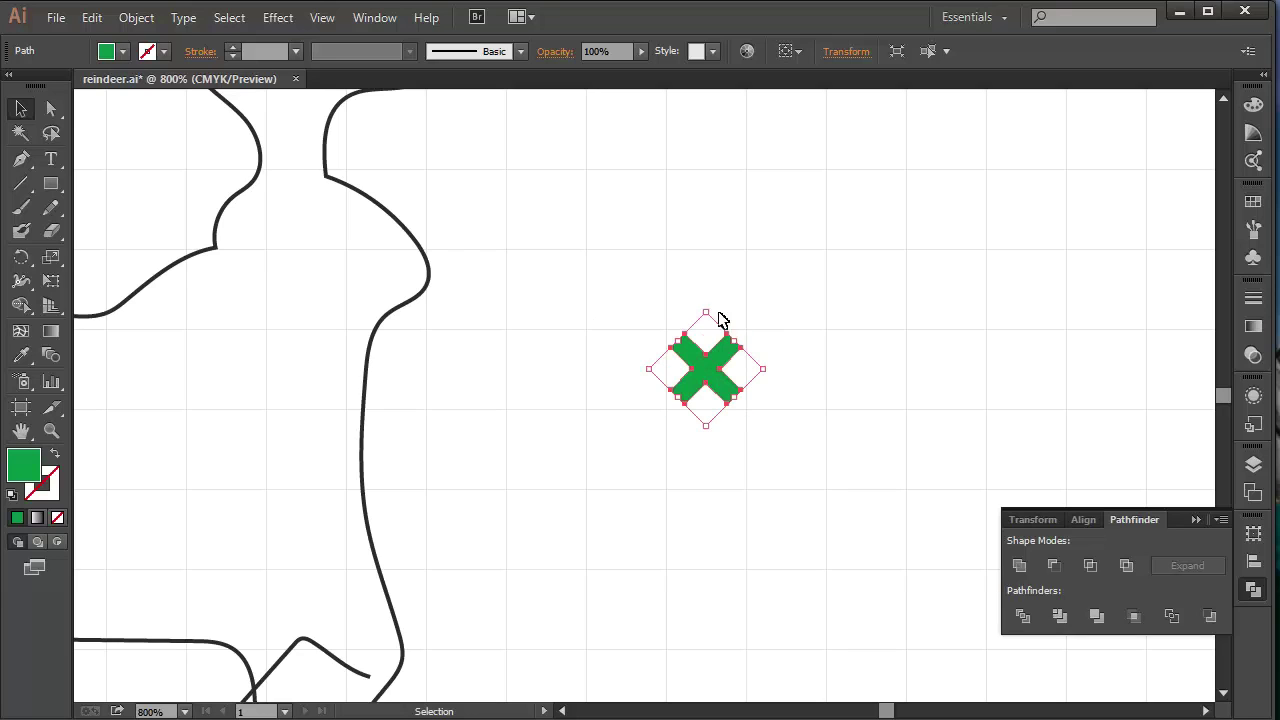
pyautogui.press('a')
pyautogui.hotkey('ctrl', '+')
pyautogui.hotkey('ctrl', '+')
pyautogui.hotkey('ctrl', '+')
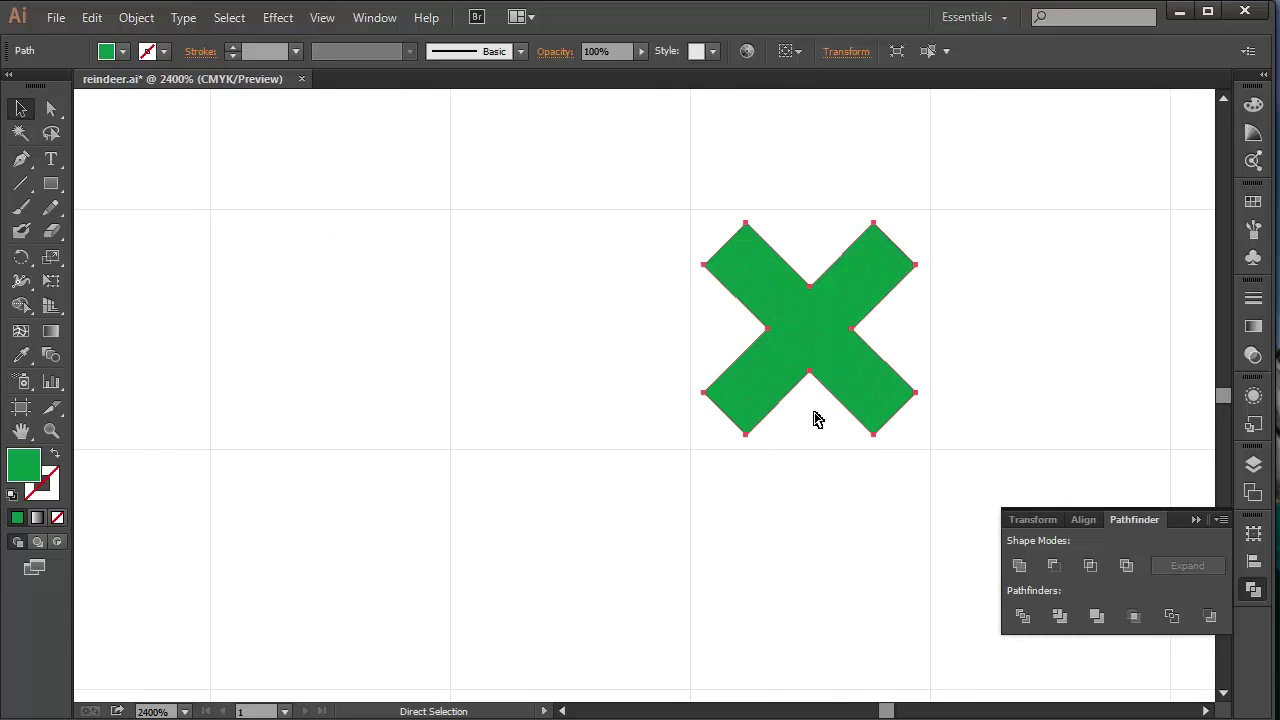
pyautogui.press('v')
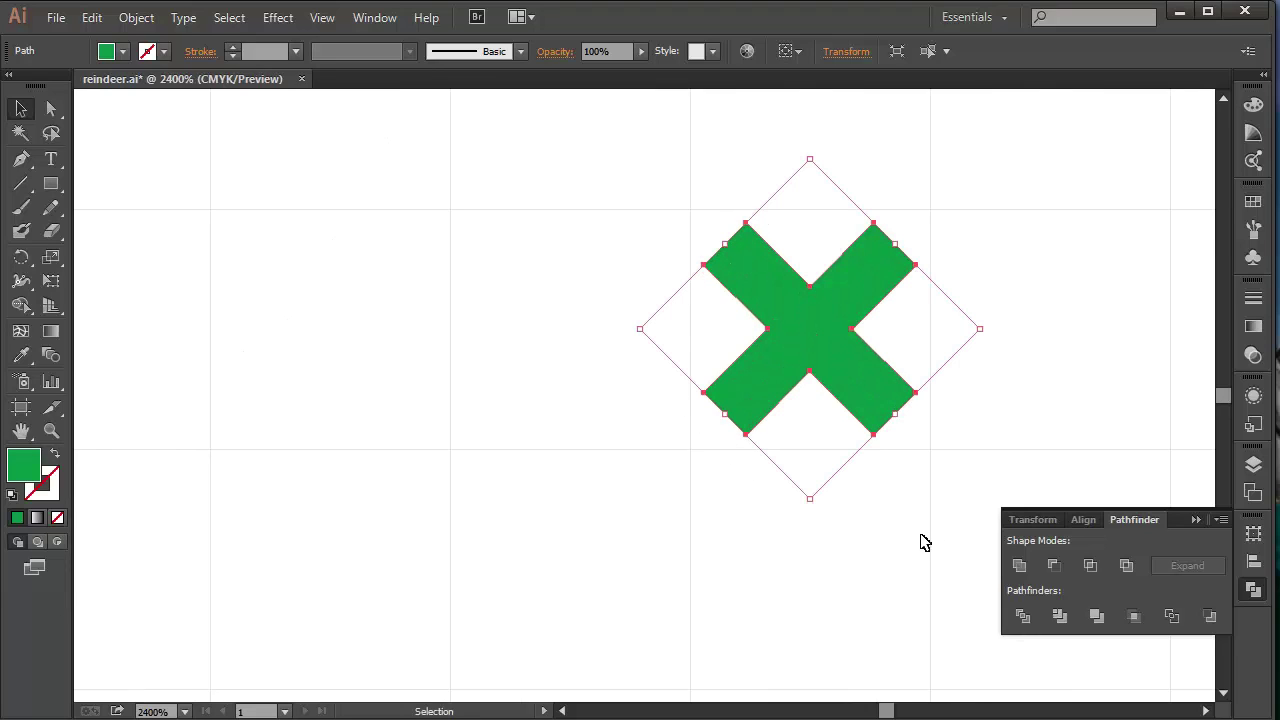
pyautogui.moveTo(1103, 351); pyautogui.dragTo(915, 399)
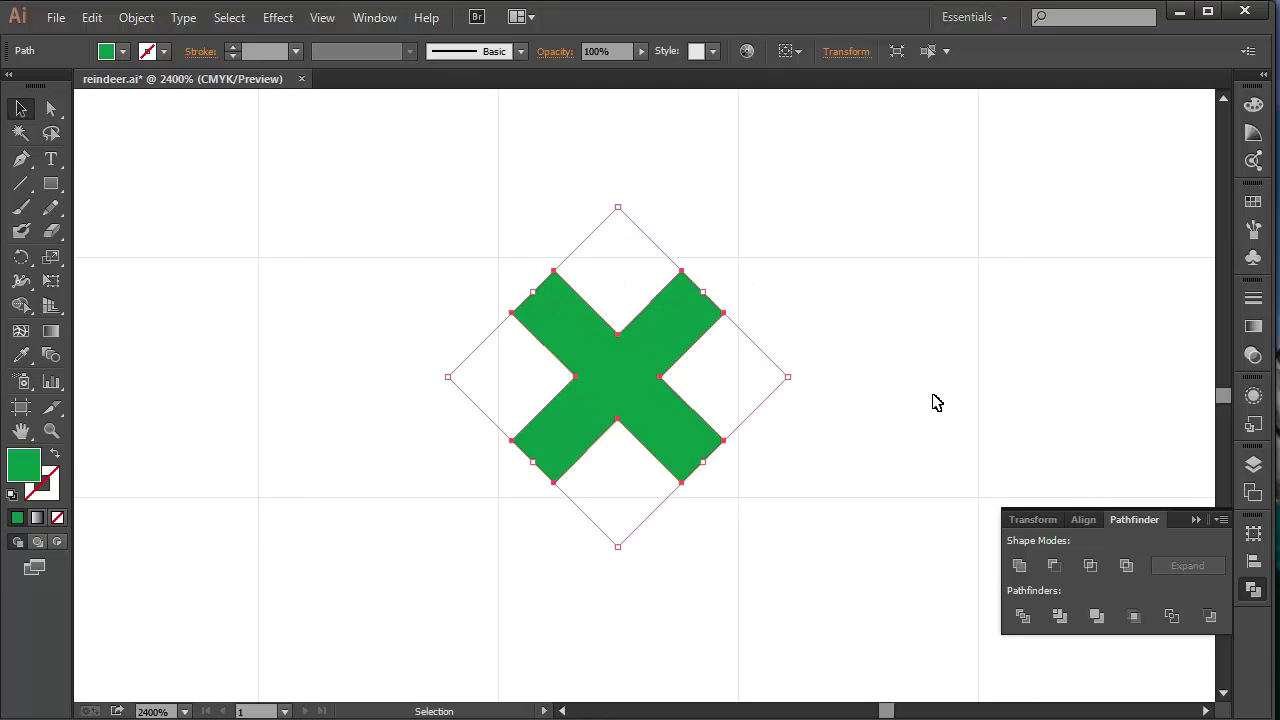
# Step: Resize the X to 10 pt wide and 10 pt tall in the Transform panel
pyautogui.click(1030, 520)
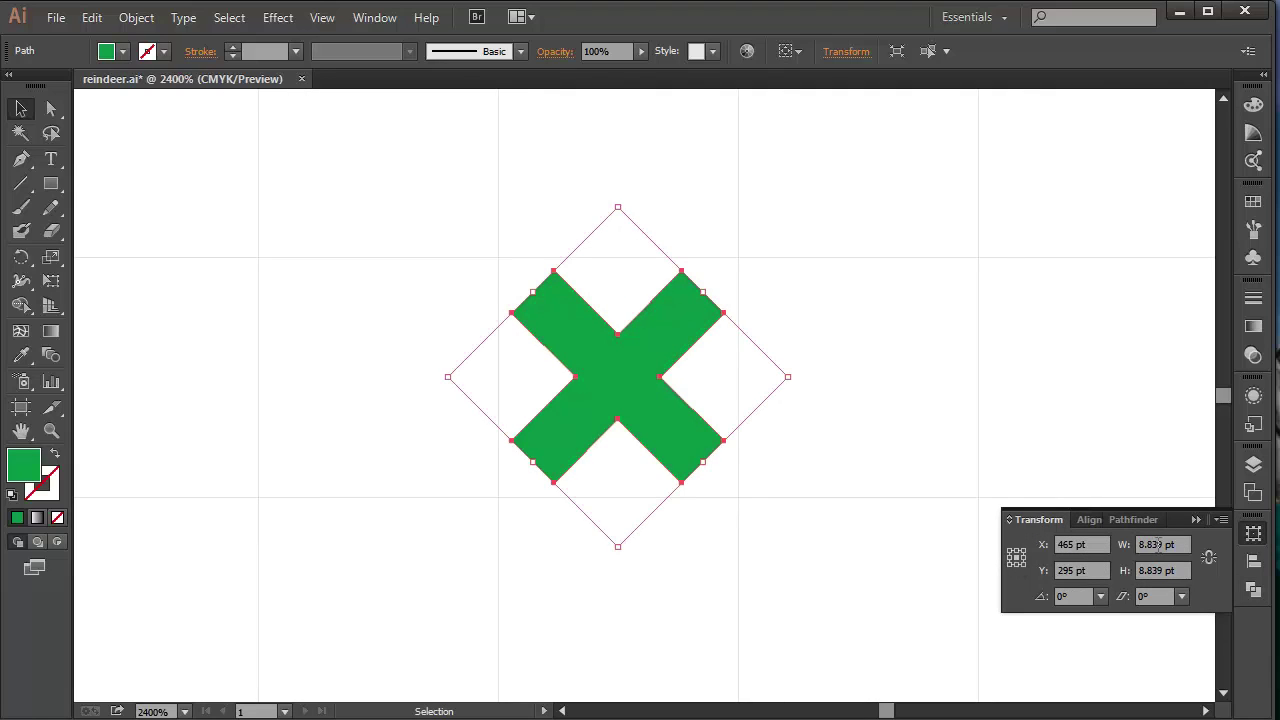
pyautogui.click(1170, 544)
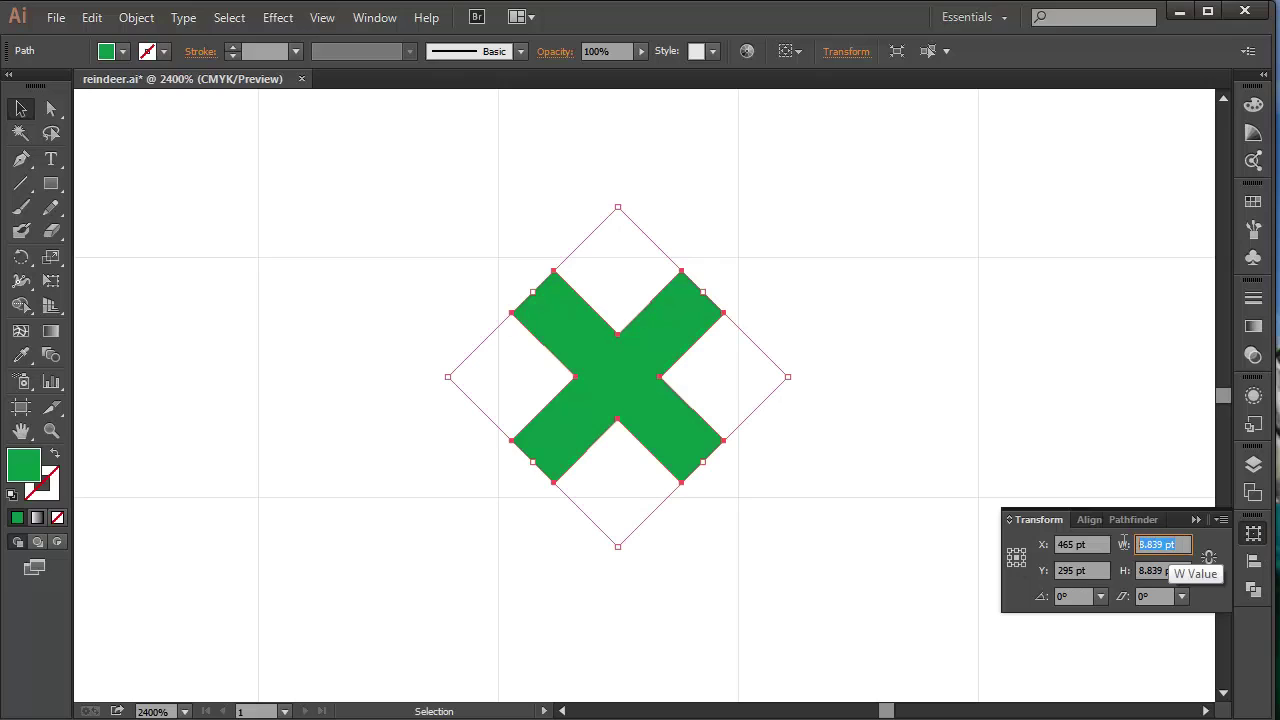
pyautogui.write('1')
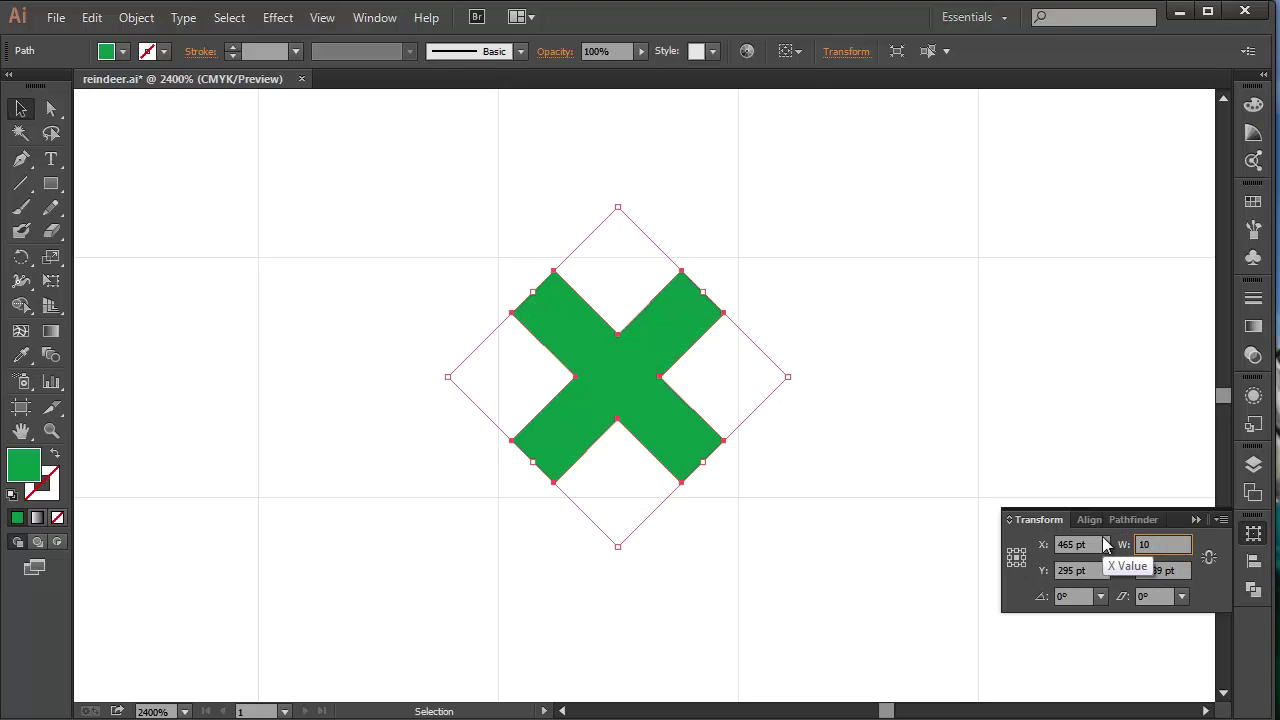
pyautogui.write('0')
pyautogui.press('Tab')
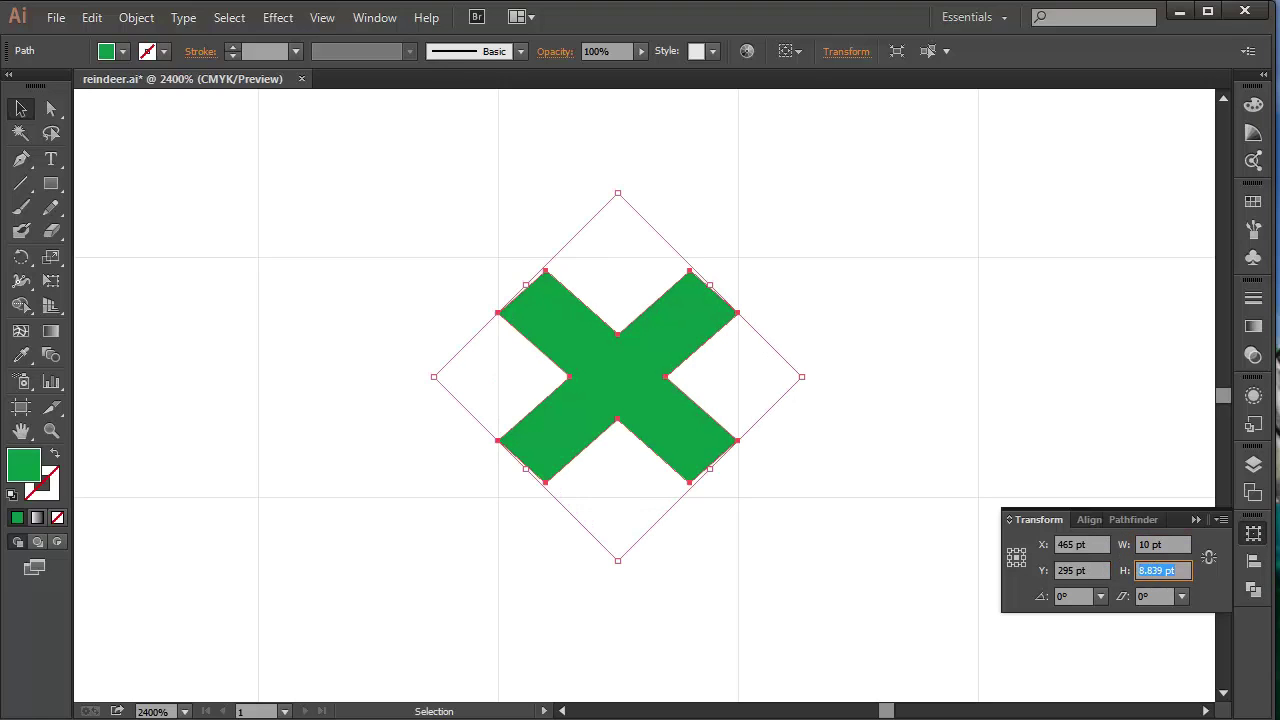
pyautogui.write('10')
pyautogui.click(1176, 545)
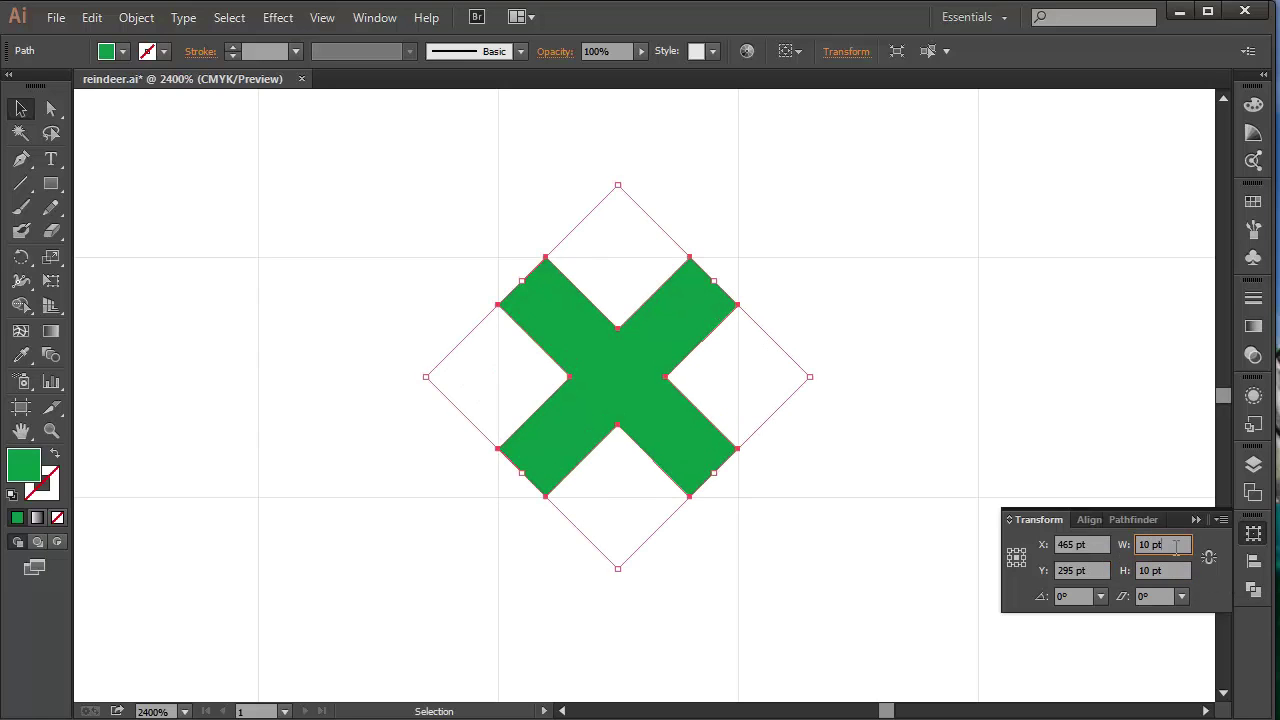
pyautogui.click(925, 300)
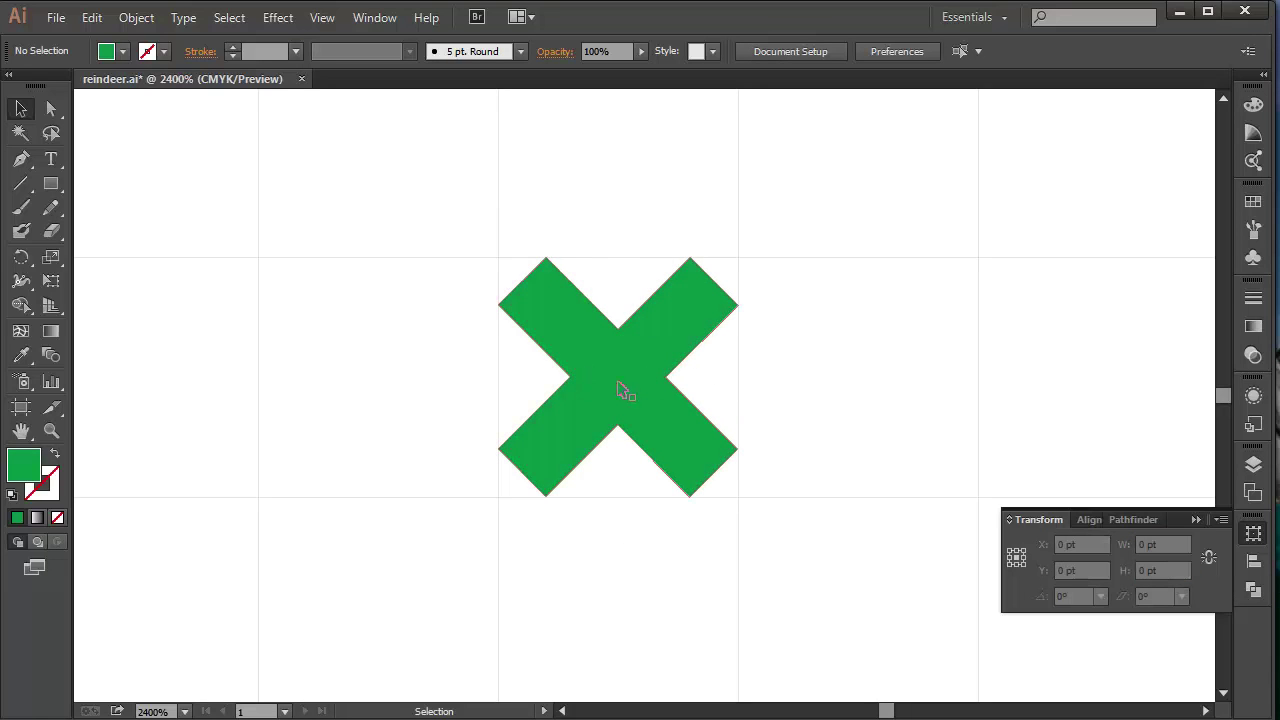
pyautogui.moveTo(617, 390)
pyautogui.mouseDown()
pyautogui.moveTo(878, 387)
pyautogui.moveTo(500, 378)
pyautogui.moveTo(656, 384)
pyautogui.moveTo(621, 378)
pyautogui.mouseUp()
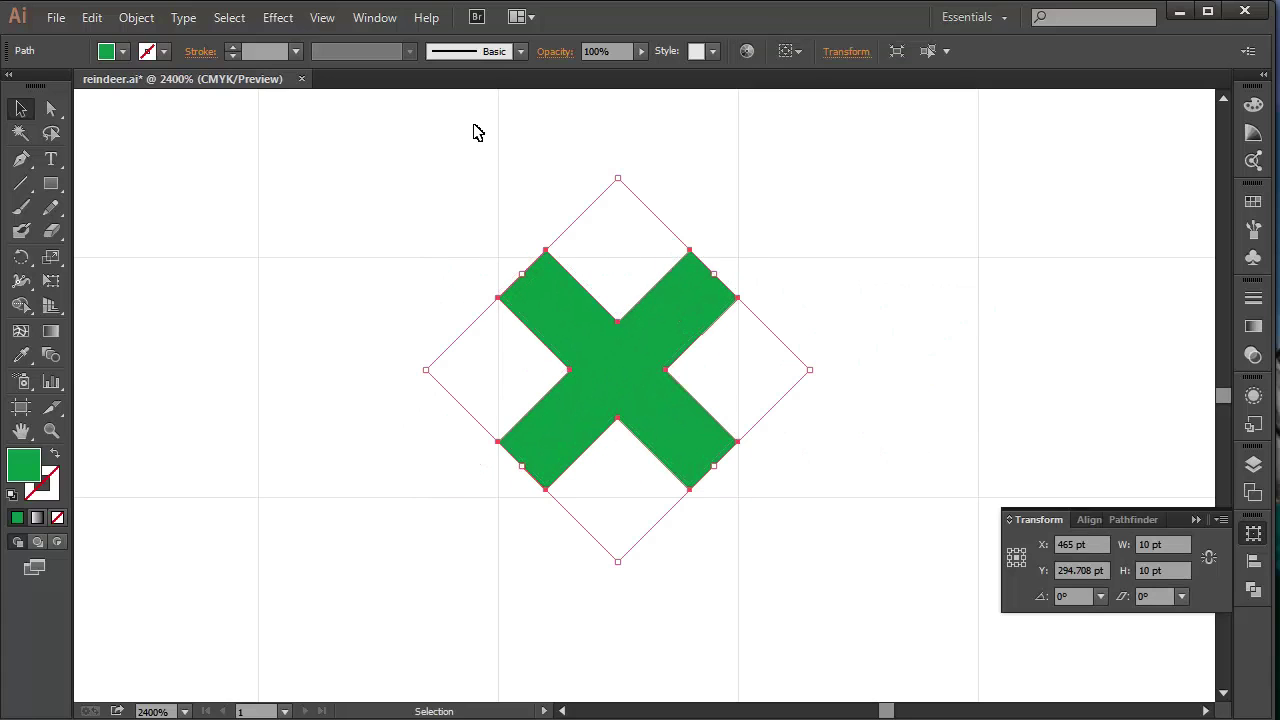
# Step: Nudge the X onto the grid so it sits at X 465 pt, Y 295 pt
pyautogui.click(322, 17)
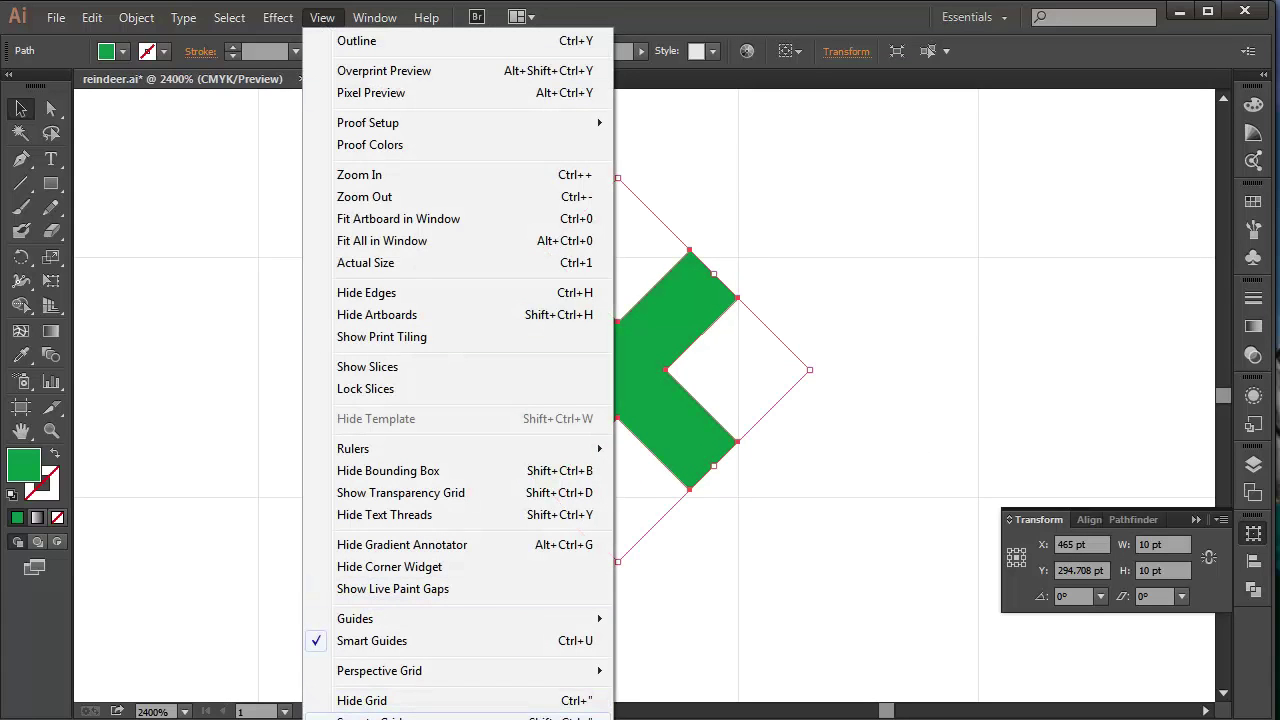
pyautogui.click(360, 716)
pyautogui.moveTo(686, 380)
pyautogui.mouseDown()
pyautogui.moveTo(690, 640)
pyautogui.moveTo(688, 388)
pyautogui.mouseUp()
pyautogui.click(920, 283)
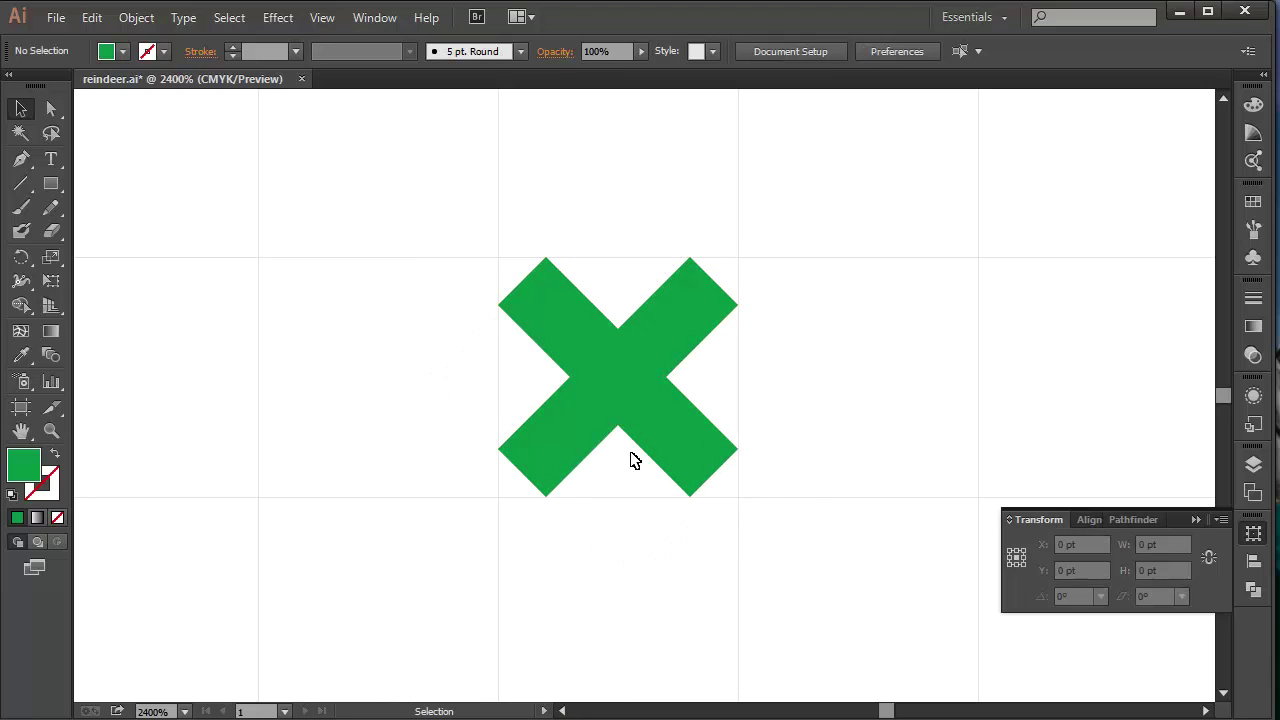
pyautogui.click(692, 418)
pyautogui.click(880, 359)
# Step: Draw a no-fill 10 pt square over the X and select both objects
pyautogui.press('m')
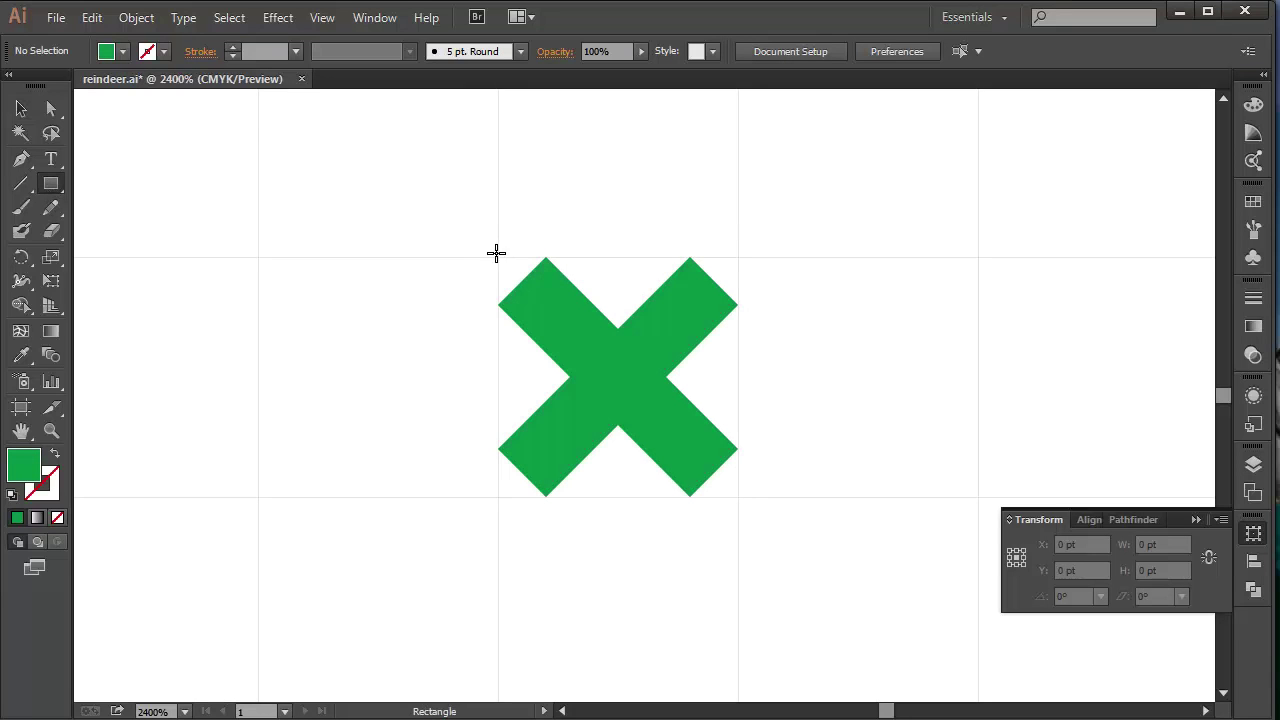
pyautogui.moveTo(499, 257); pyautogui.dragTo(738, 497)
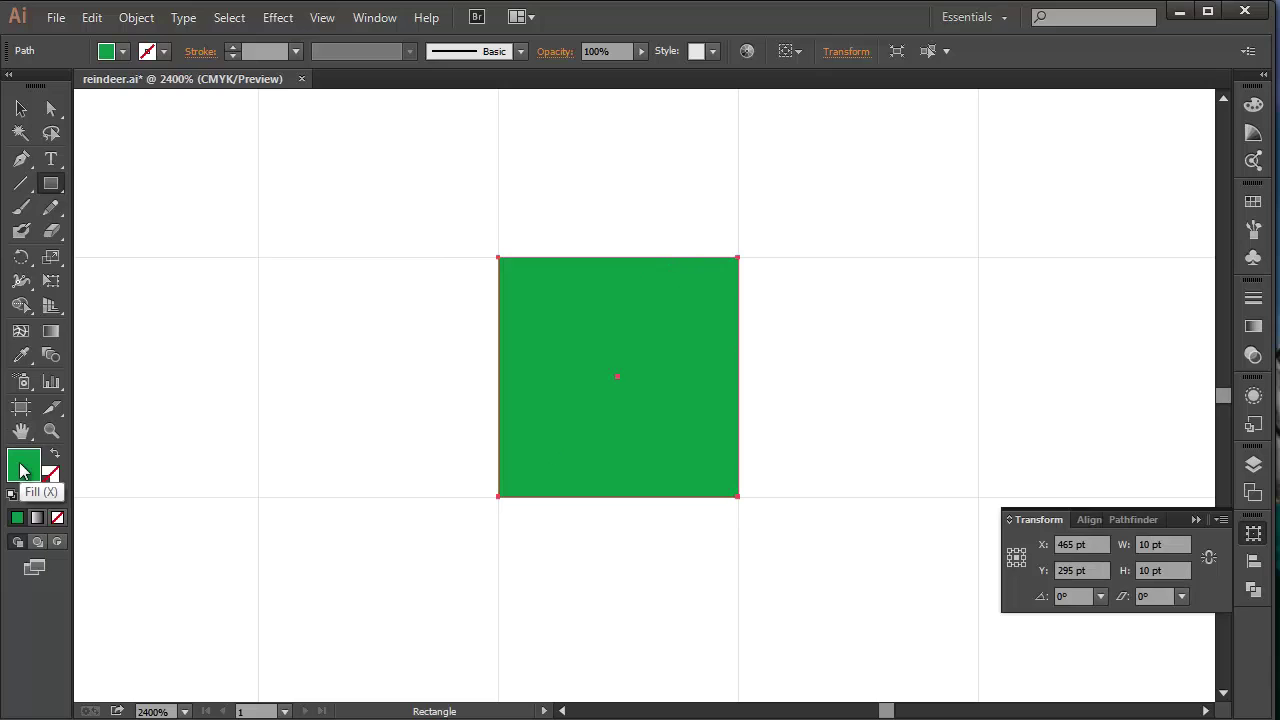
pyautogui.click(58, 519)
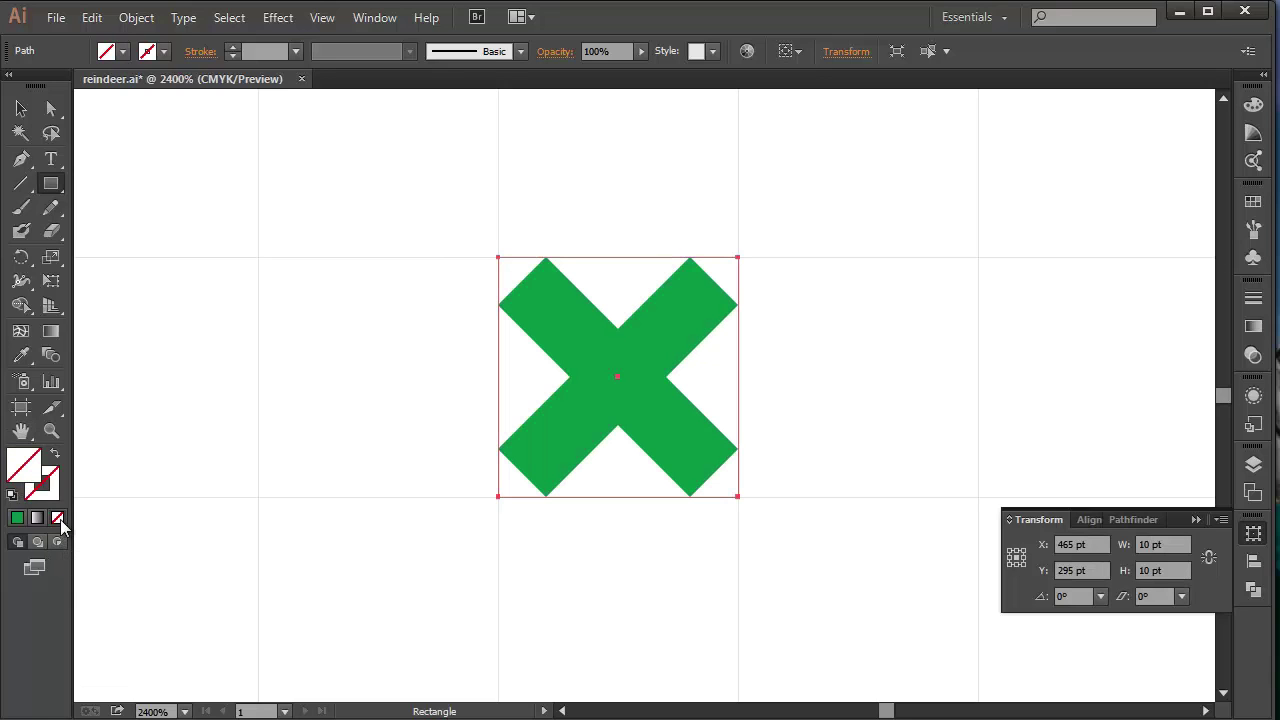
pyautogui.press('v')
pyautogui.click(800, 453)
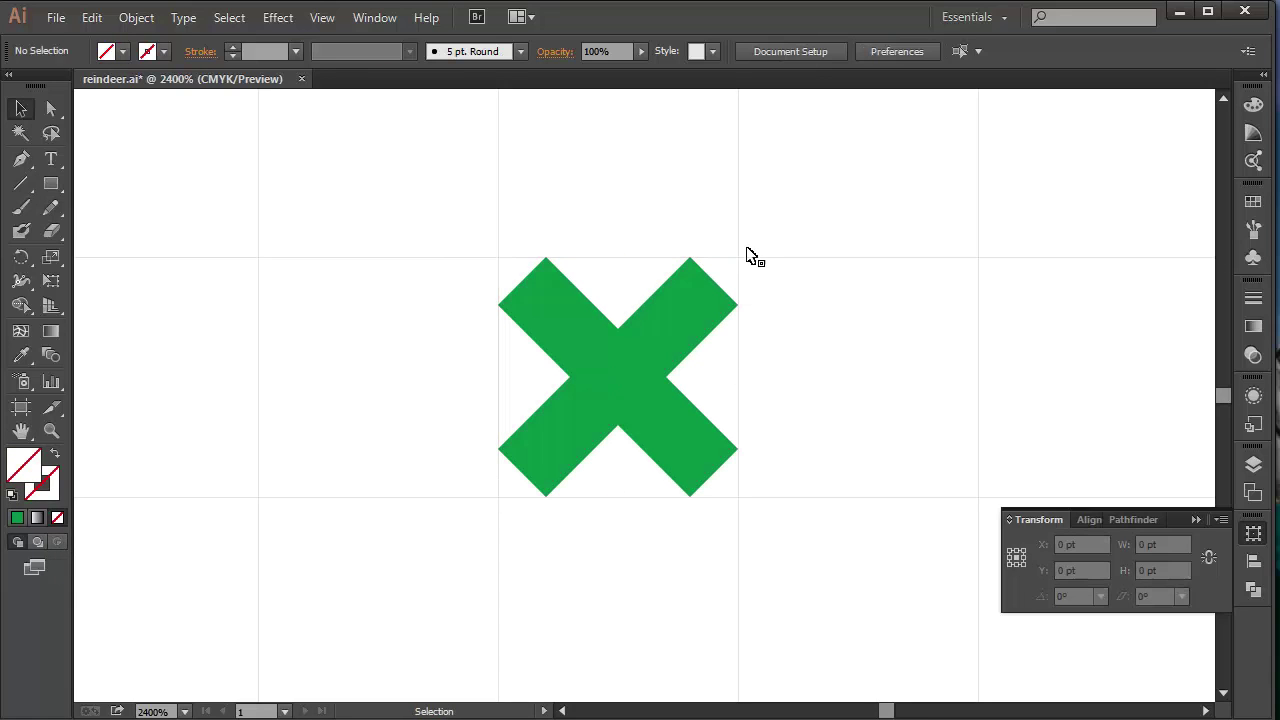
pyautogui.moveTo(477, 218); pyautogui.dragTo(770, 553)
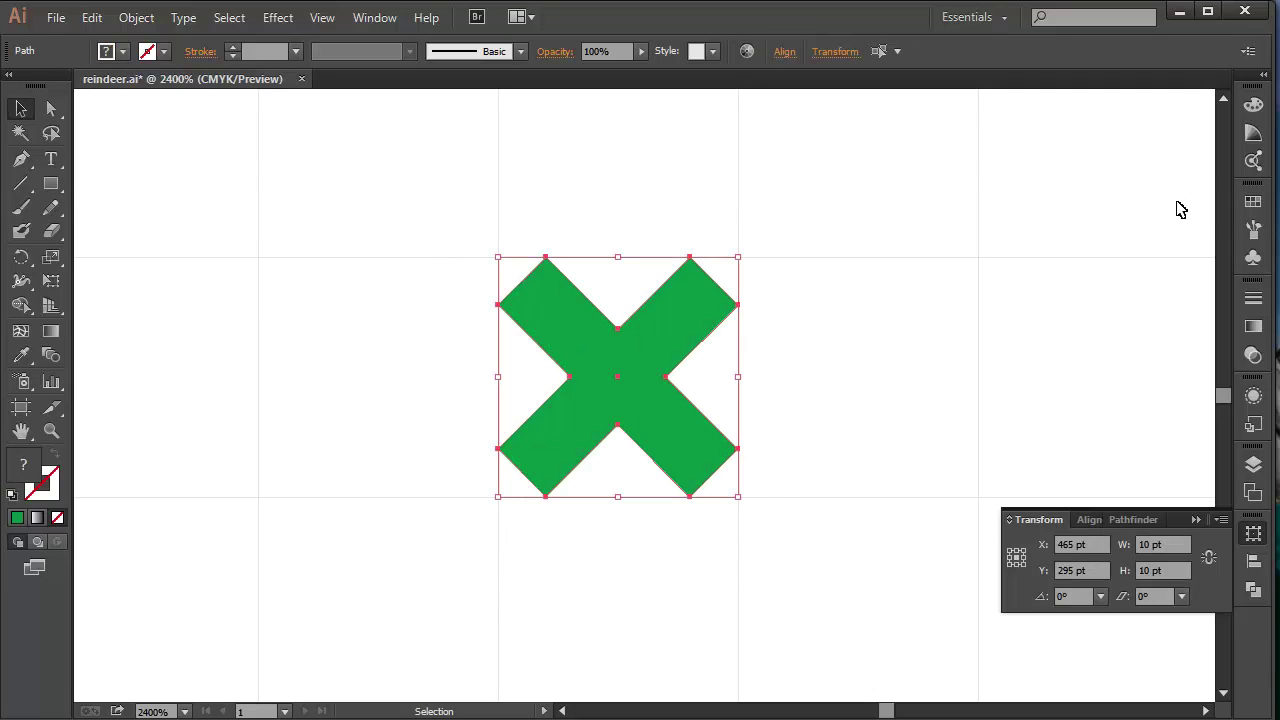
# Step: Drag the X and its frame into Swatches and rename the pattern 'Green Stitch'
pyautogui.click(1243, 206)
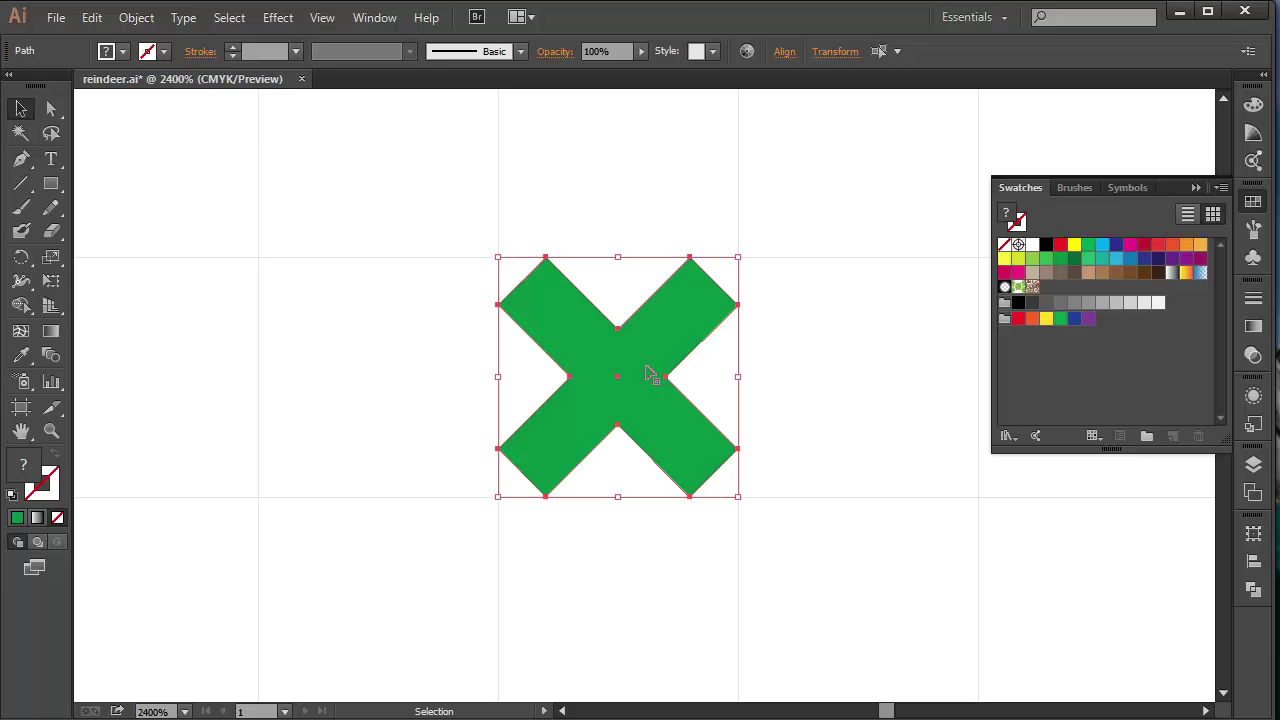
pyautogui.moveTo(650, 373); pyautogui.dragTo(1049, 290)
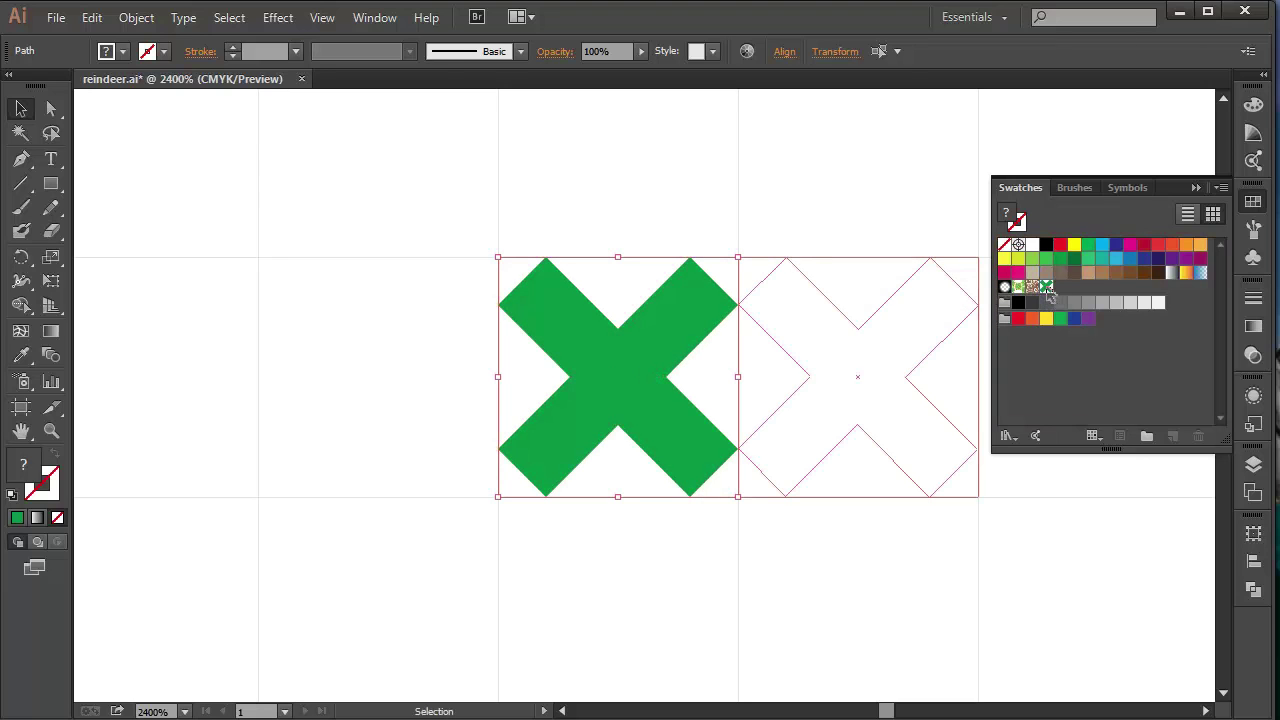
pyautogui.click(760, 365)
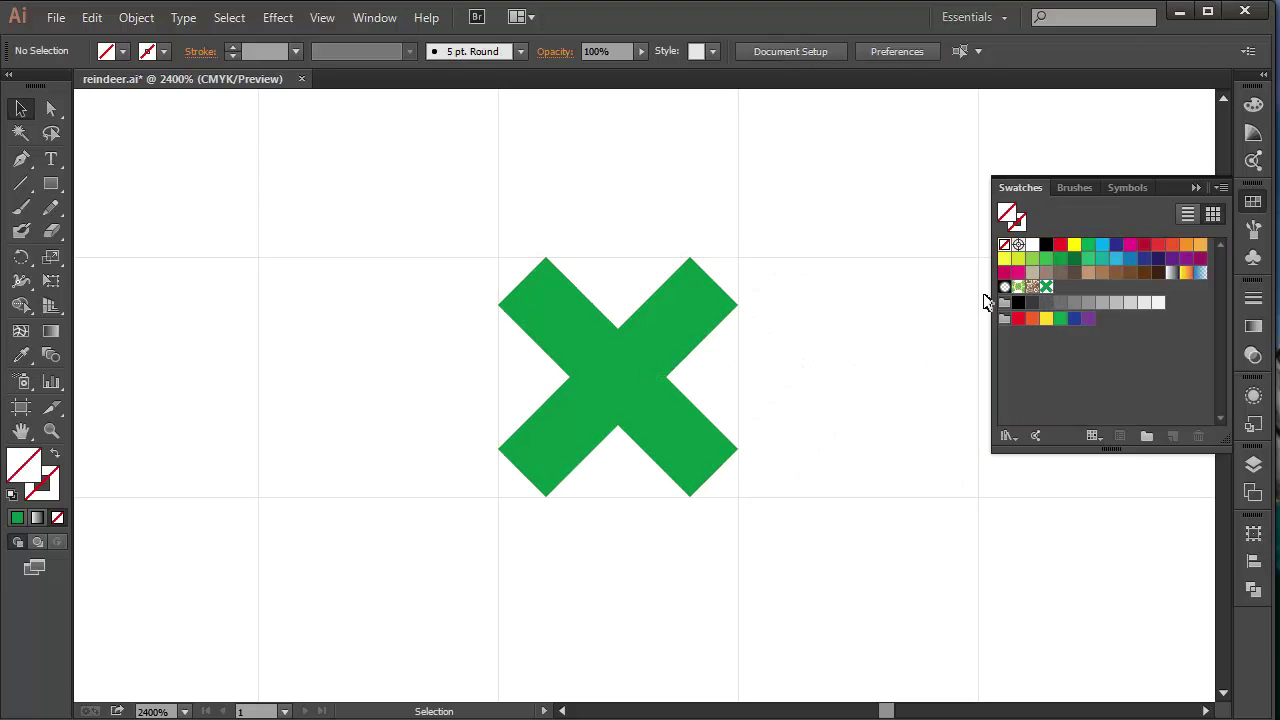
pyautogui.doubleClick(1046, 287)
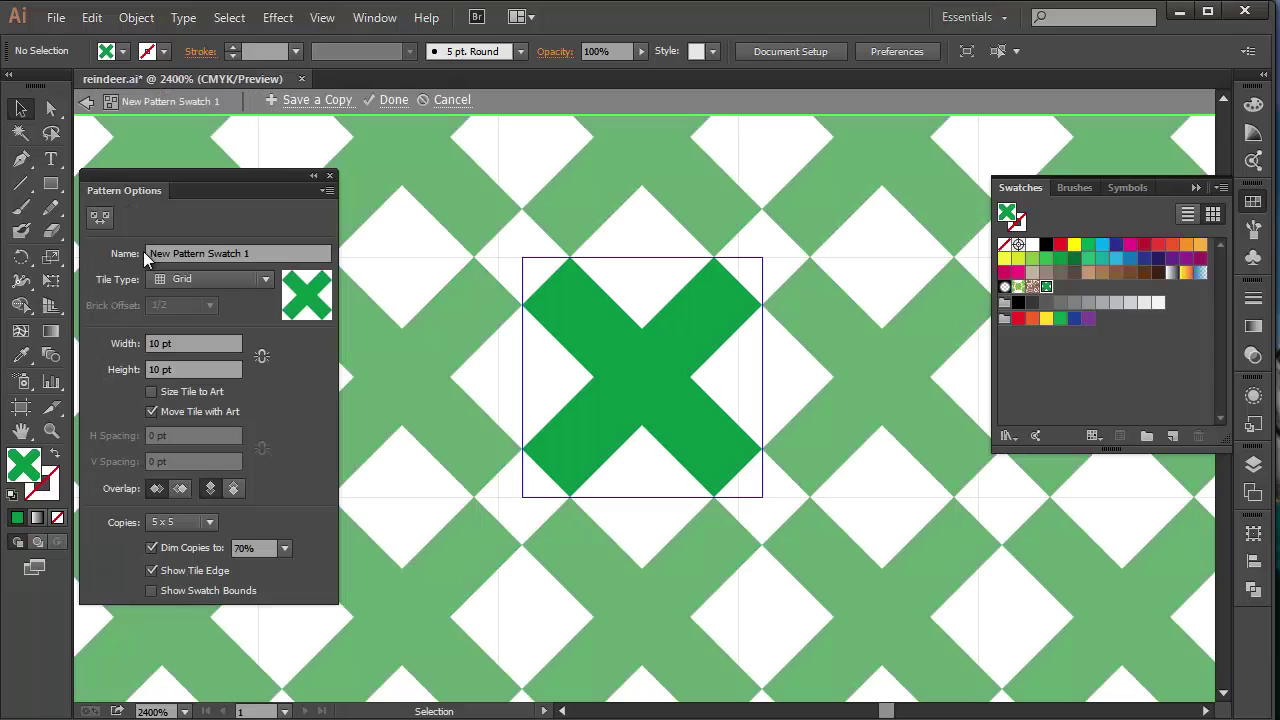
pyautogui.doubleClick(246, 253)
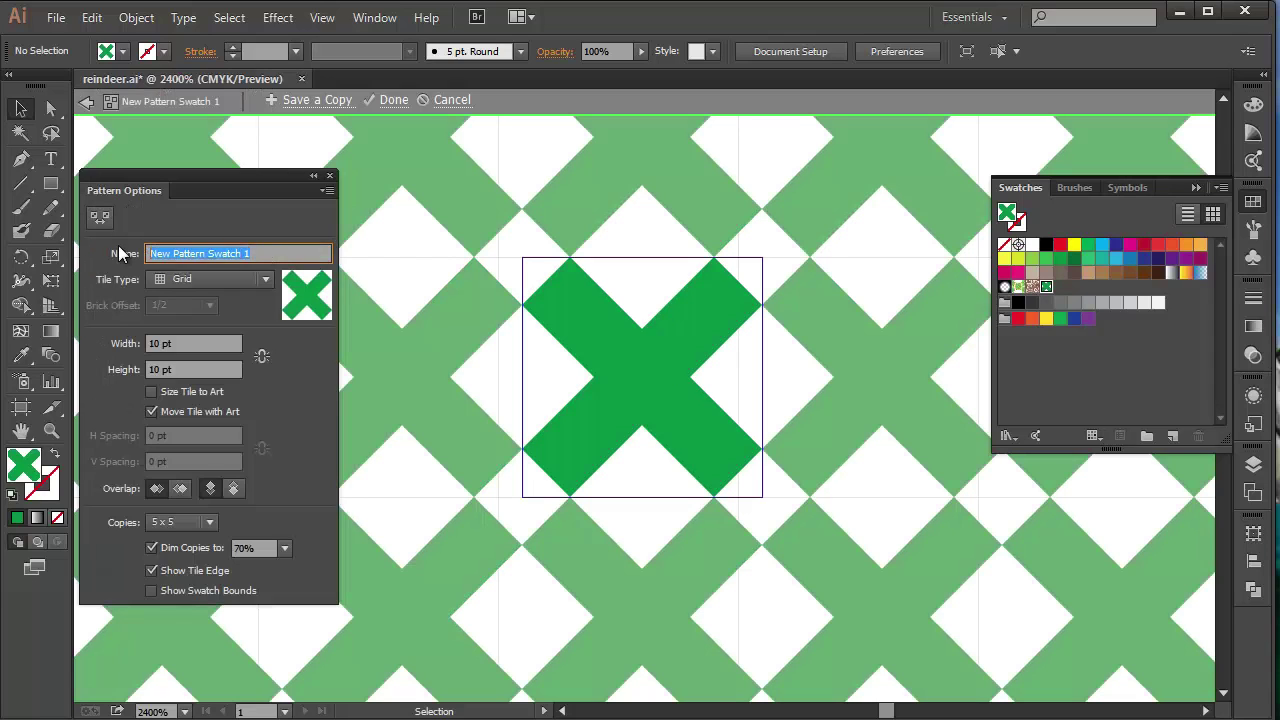
pyautogui.write('Green Stitch')
pyautogui.press('Return')
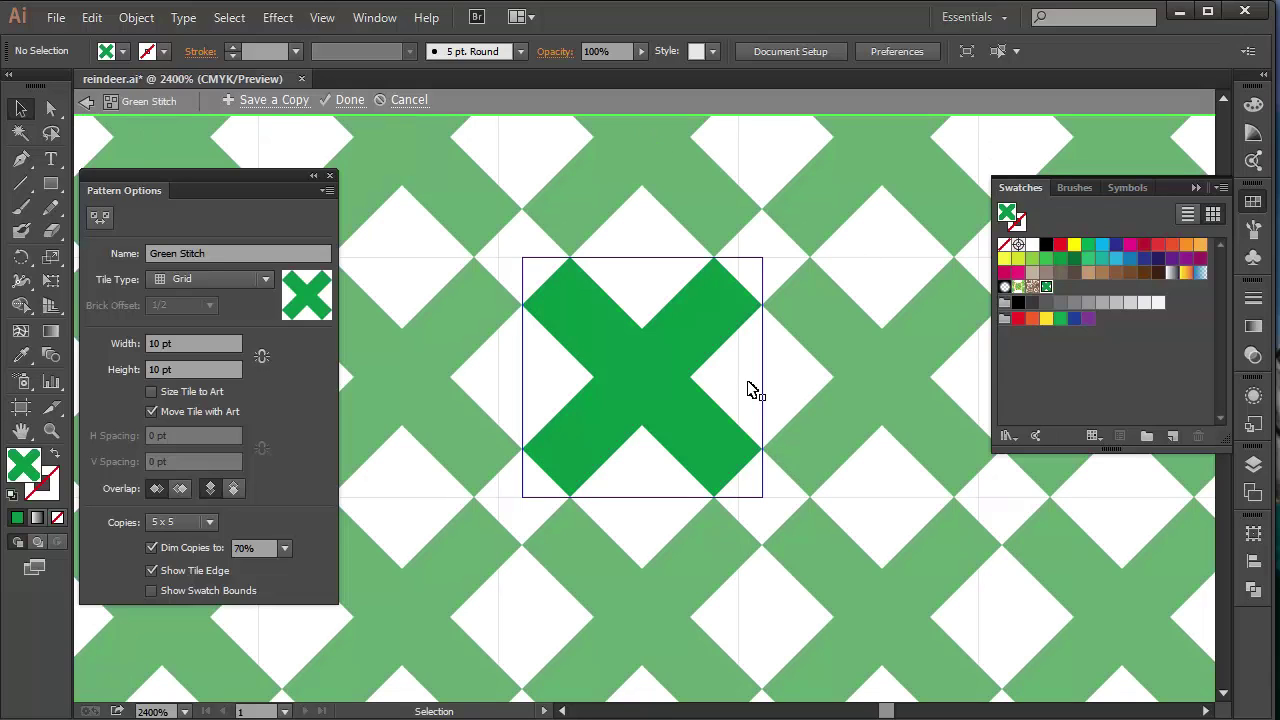
pyautogui.click(88, 104)
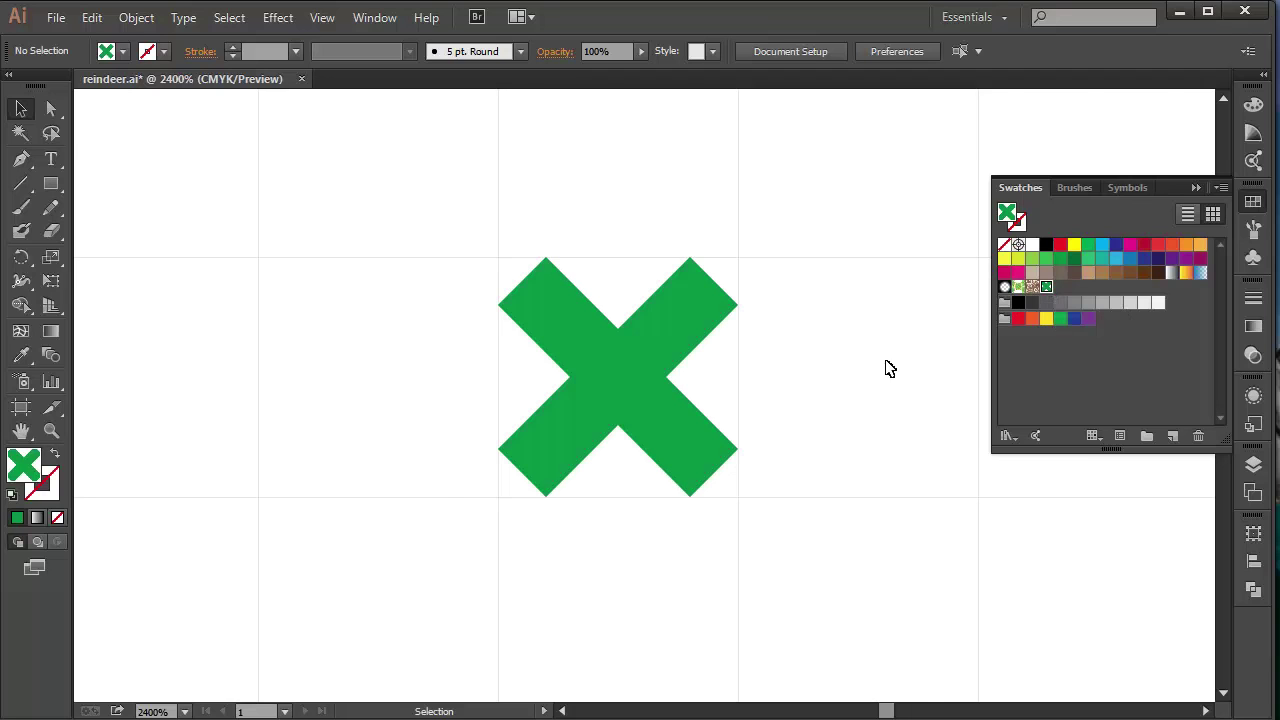
# Step: Bring the reindeer into view and set fill None with a 1 pt black stroke
pyautogui.scroll(-5, 886, 366)
pyautogui.moveTo(663, 386); pyautogui.dragTo(598, 389)
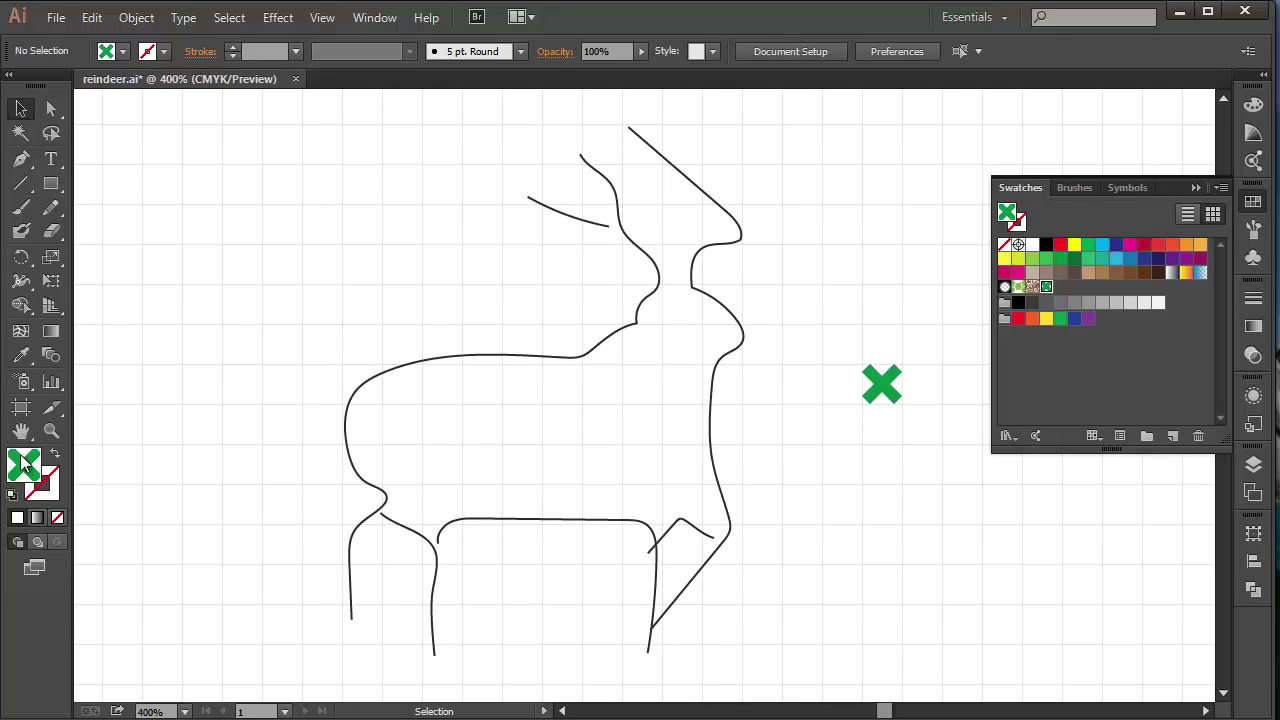
pyautogui.click(57, 518)
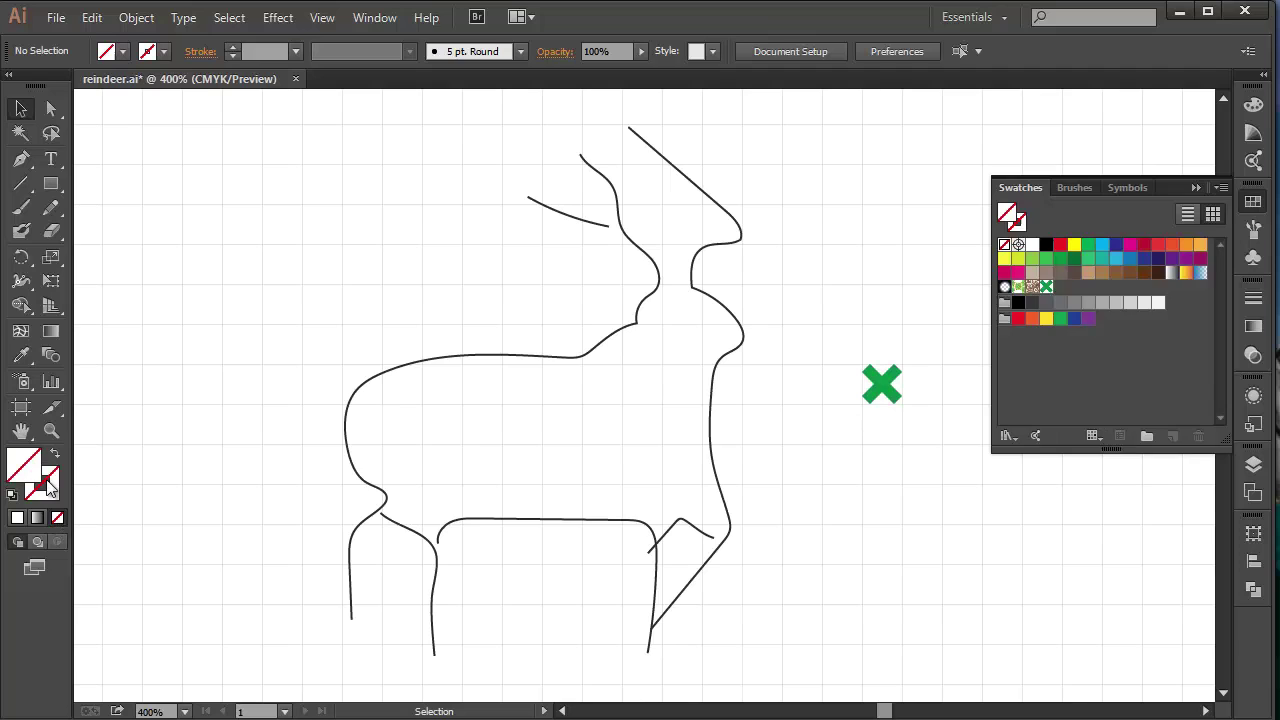
pyautogui.click(1025, 221)
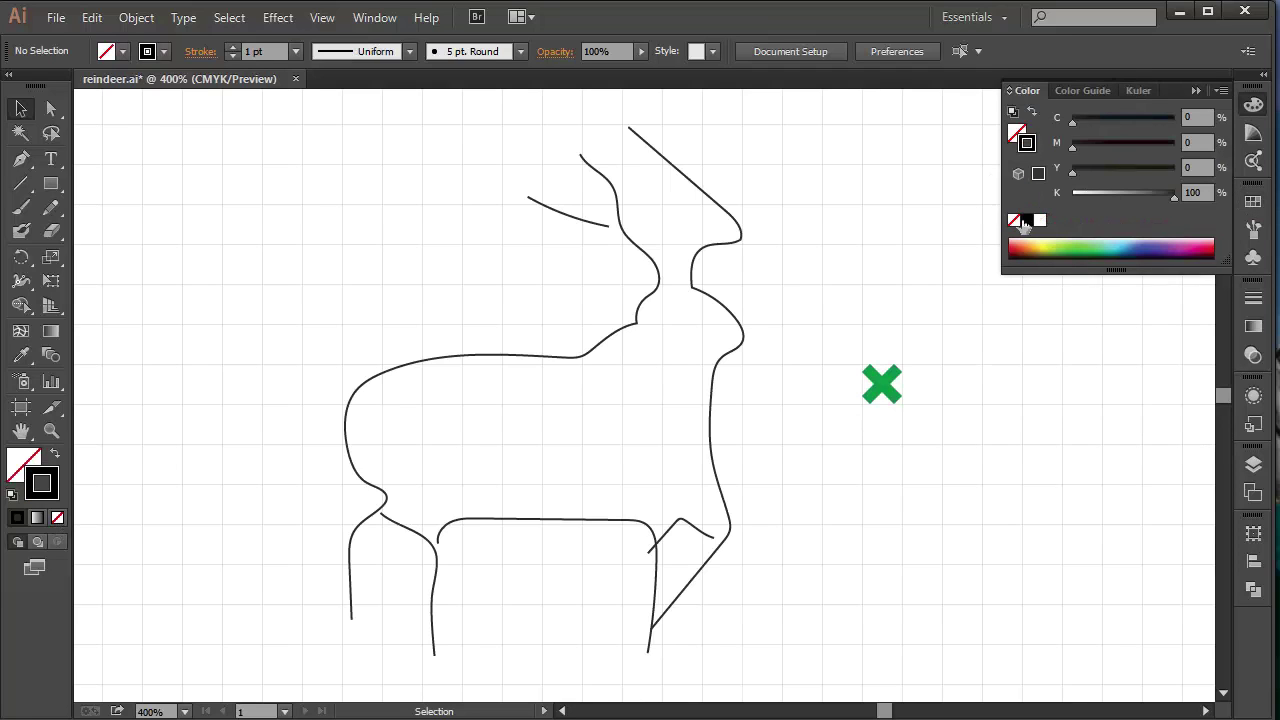
pyautogui.click(19, 159)
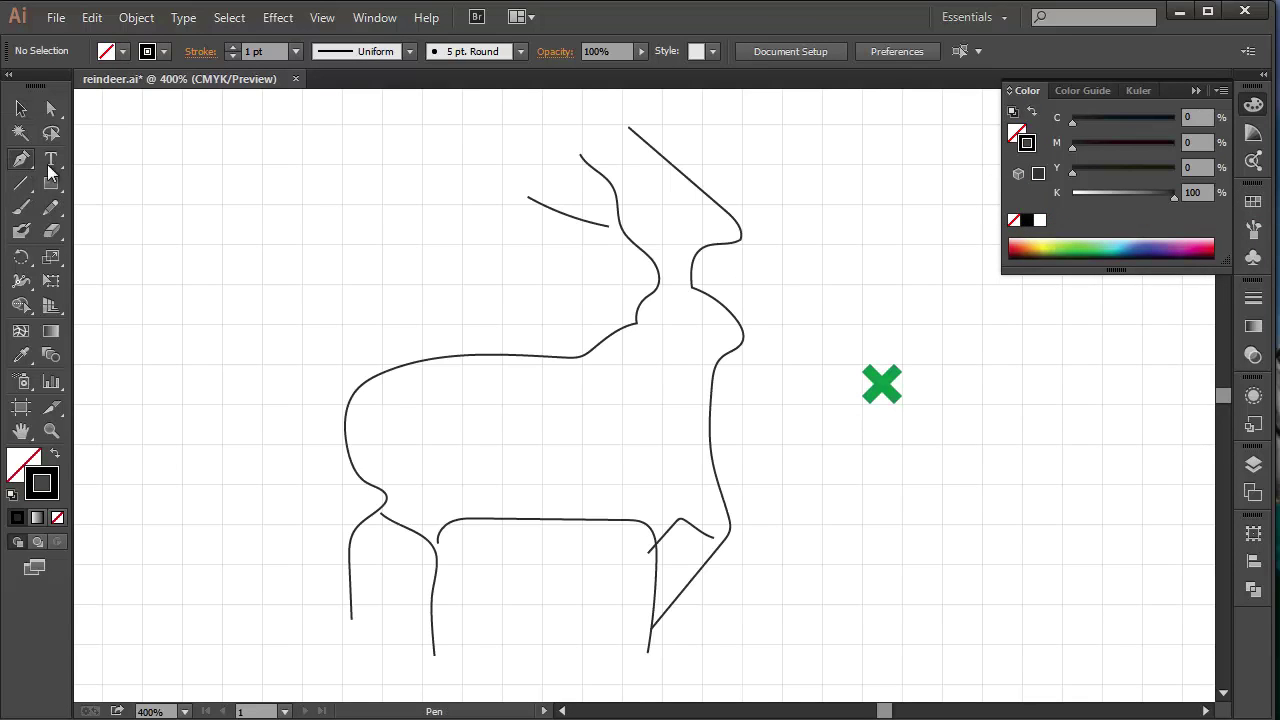
pyautogui.click(322, 17)
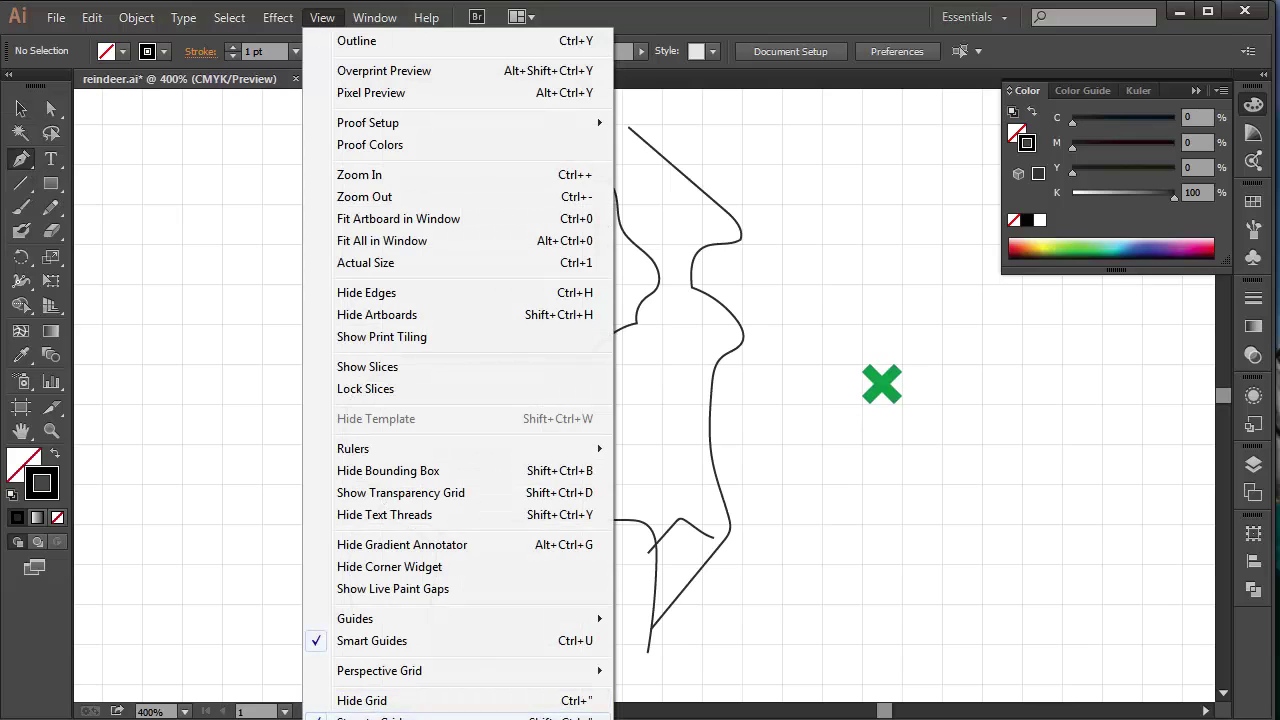
# Step: Draw a one-grid square at the top of the reindeer's head
pyautogui.press('Escape')
pyautogui.click(621, 124)
pyautogui.click(661, 124)
pyautogui.click(661, 163)
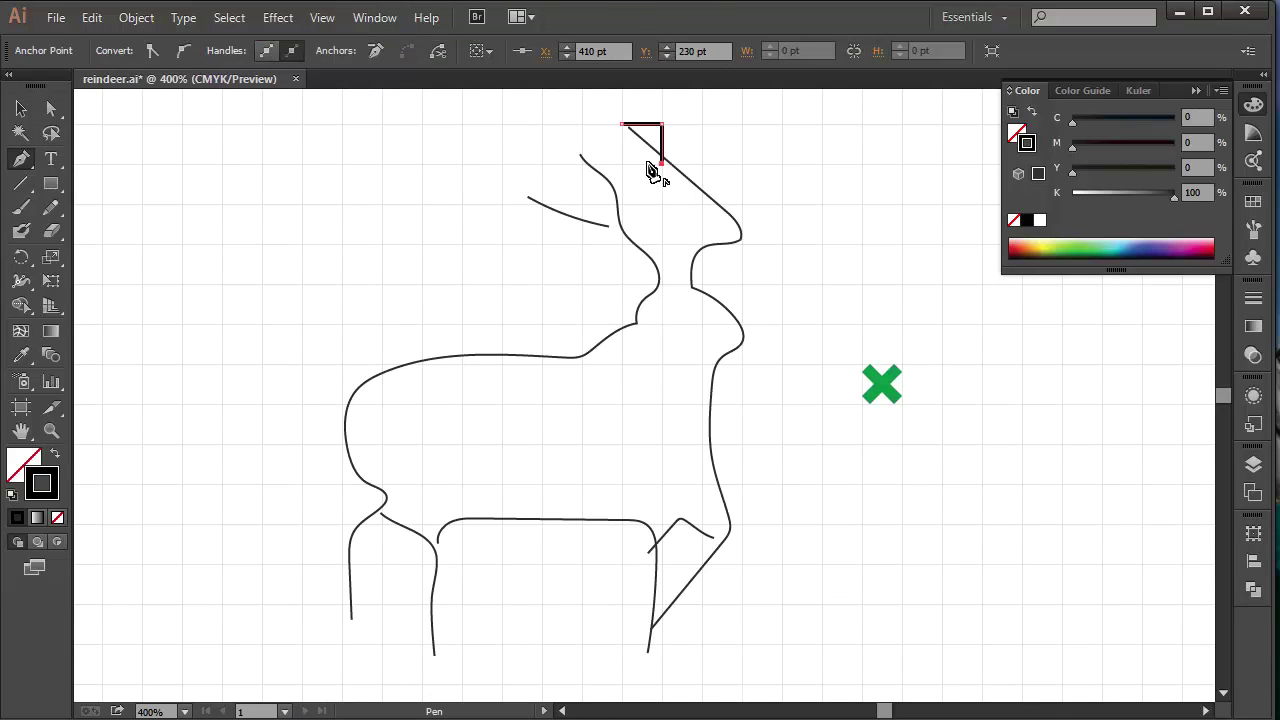
pyautogui.click(621, 163)
pyautogui.click(621, 124)
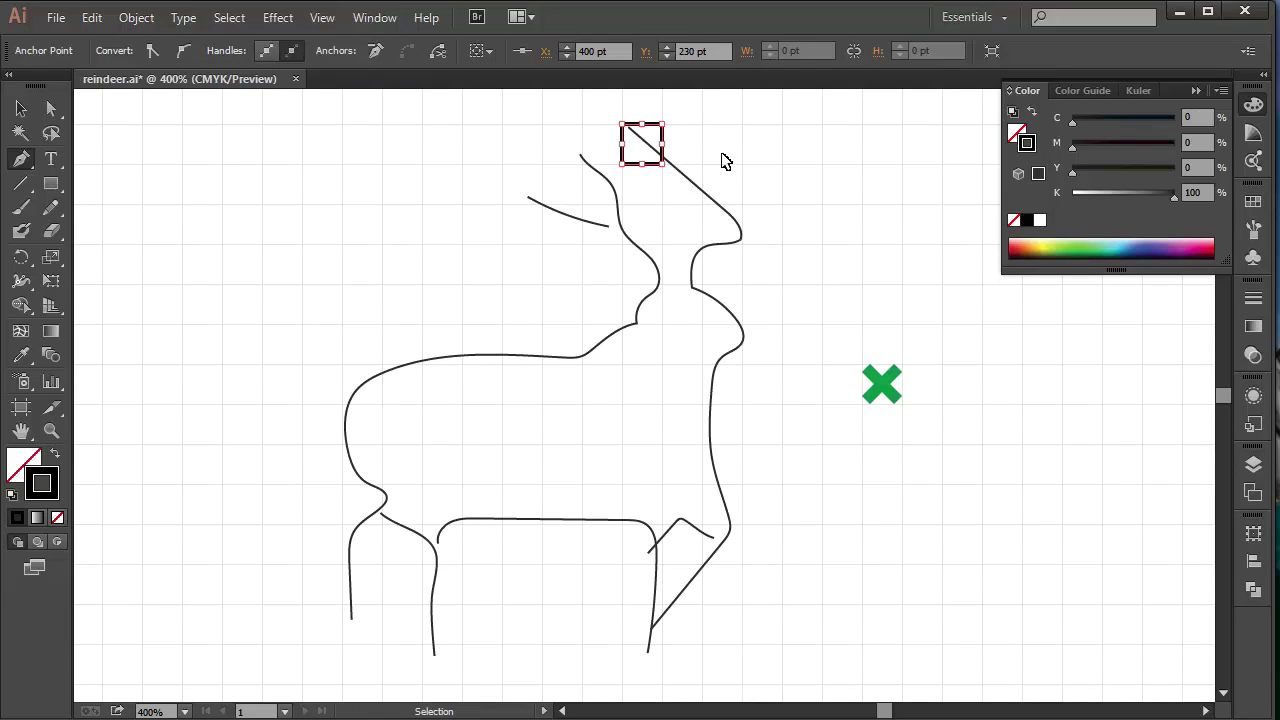
pyautogui.keyDown('ctrl'); pyautogui.click(720, 160); pyautogui.keyUp('ctrl')
# Step: Trace the stepped outline down the face, muzzle, nose, neck and chest along the grid
pyautogui.click(661, 163)
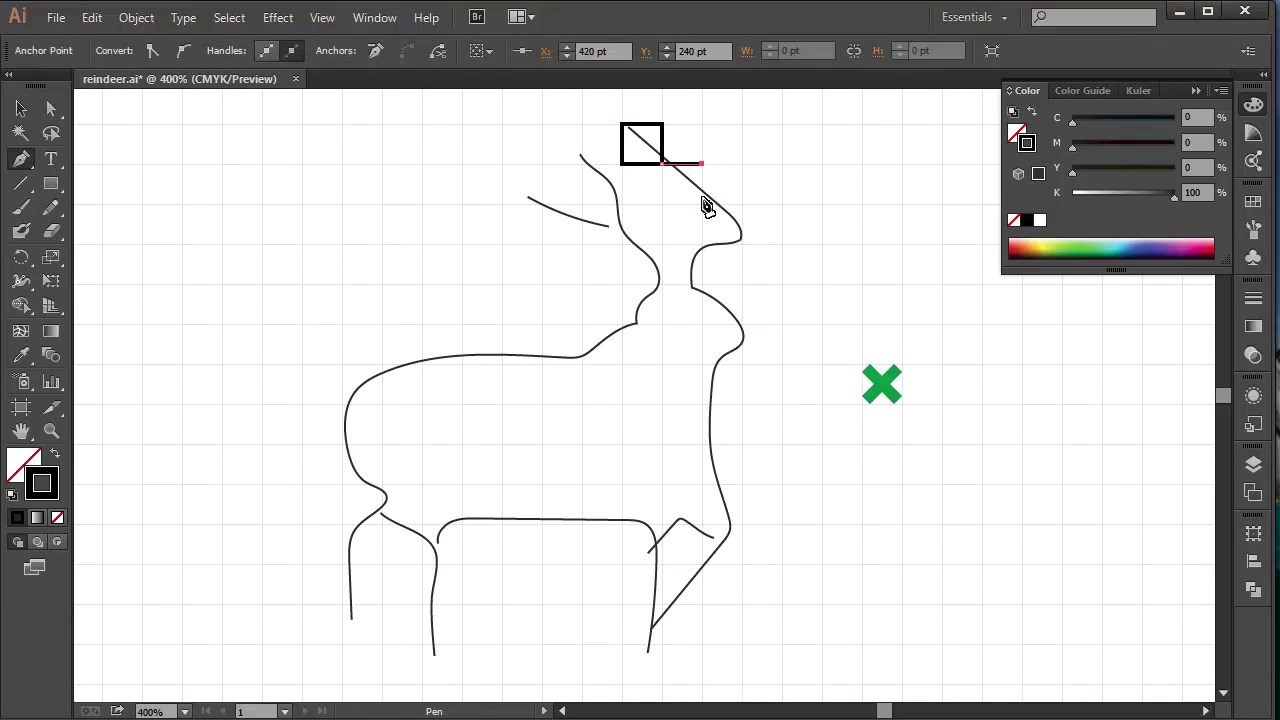
pyautogui.click(702, 163)
pyautogui.click(702, 202)
pyautogui.click(742, 202)
pyautogui.click(742, 242)
pyautogui.click(702, 283)
pyautogui.click(742, 283)
pyautogui.click(742, 323)
pyautogui.click(782, 323)
pyautogui.click(782, 363)
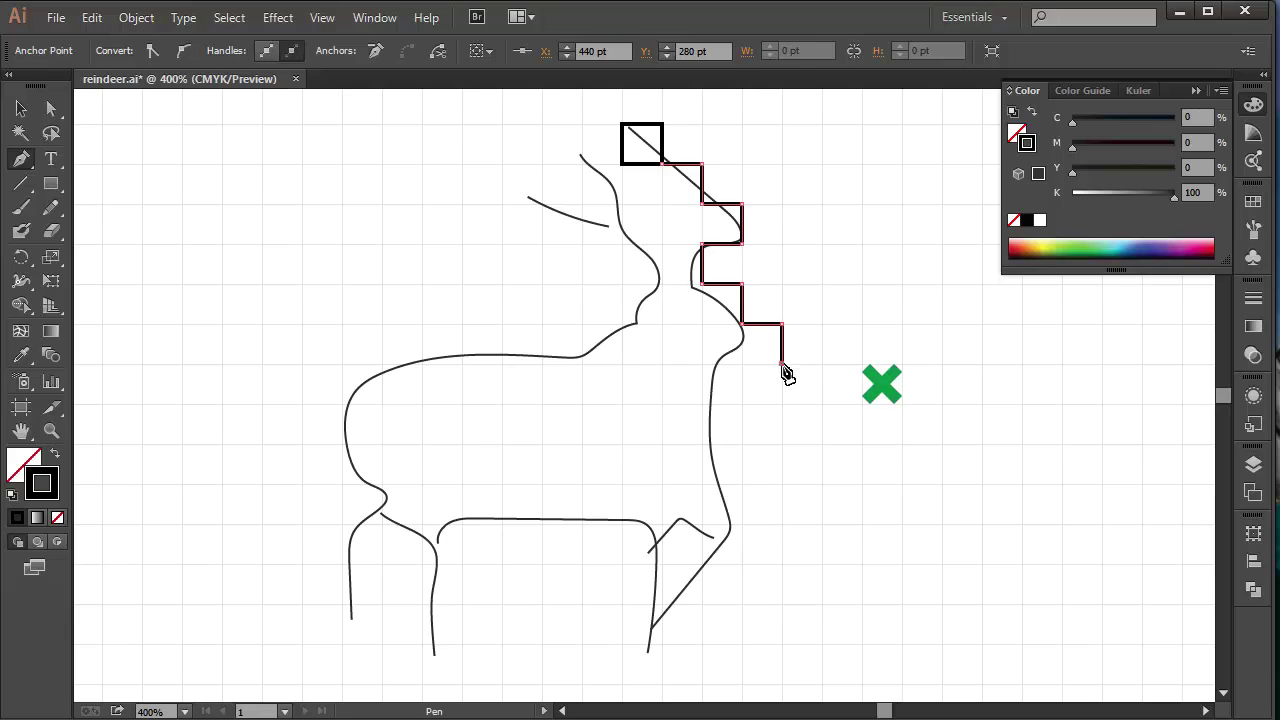
pyautogui.click(702, 363)
pyautogui.click(702, 484)
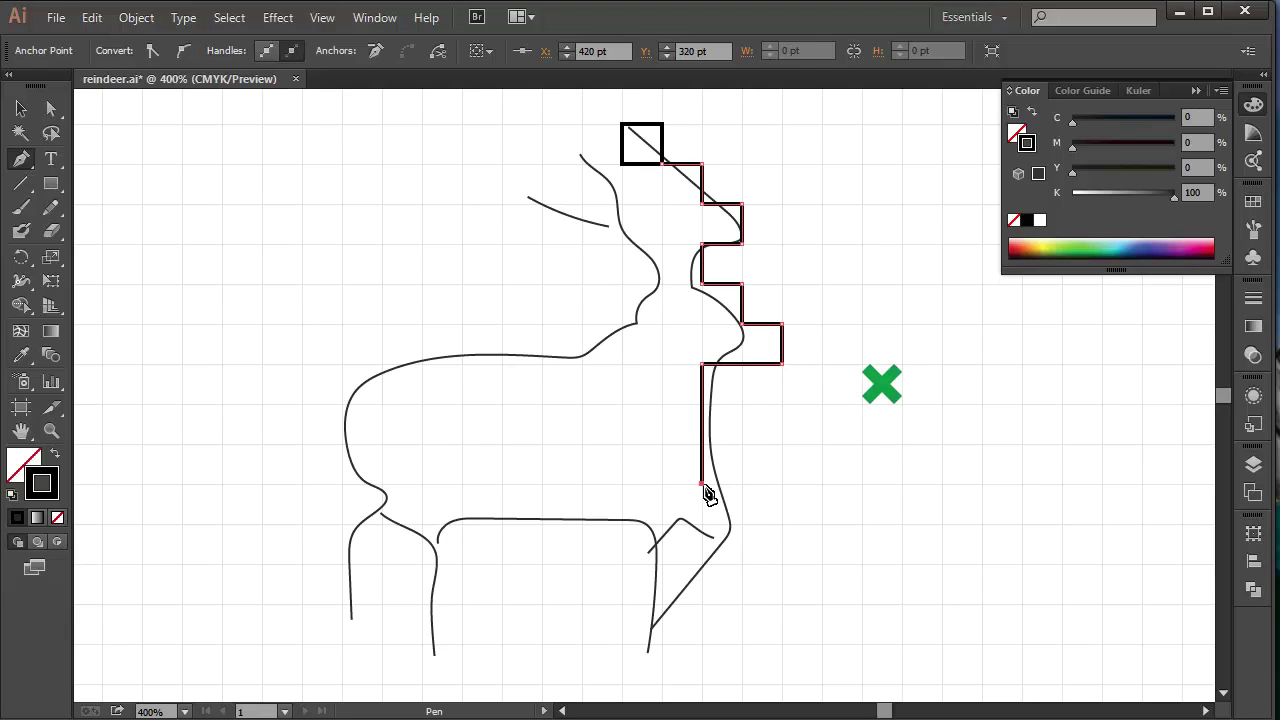
pyautogui.click(742, 484)
pyautogui.click(742, 564)
pyautogui.click(702, 564)
pyautogui.click(702, 524)
pyautogui.click(660, 524)
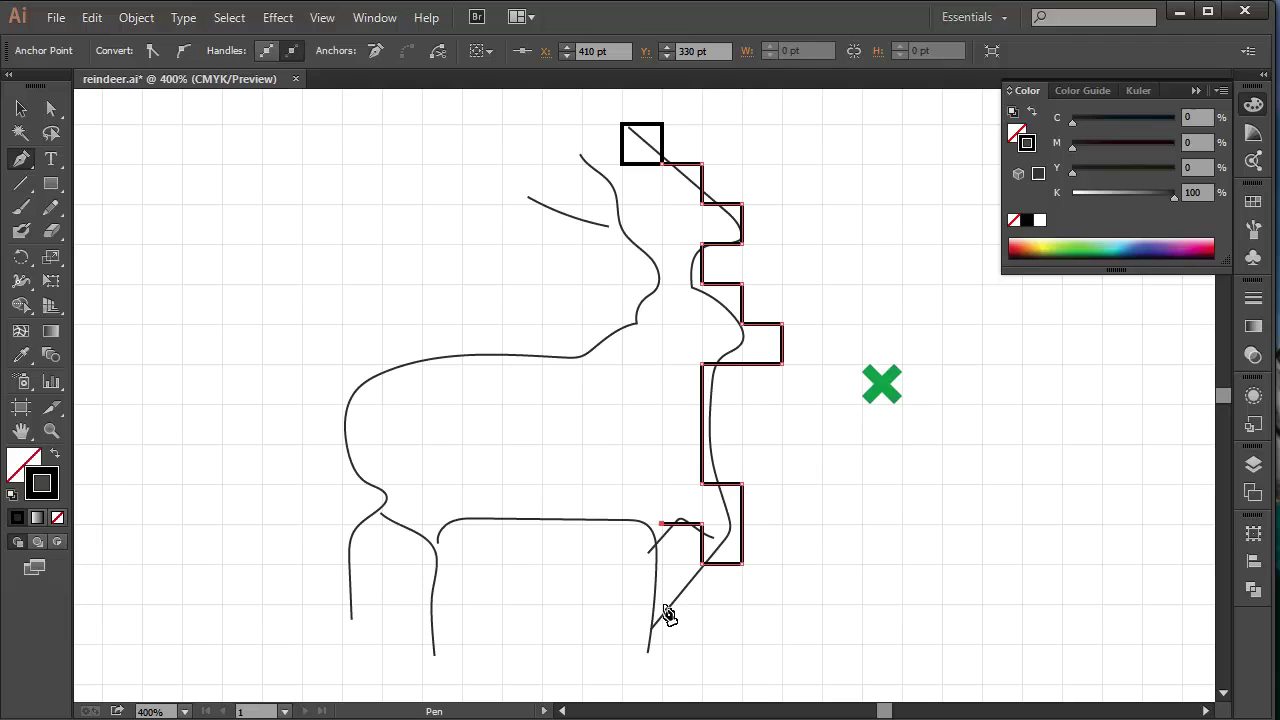
# Step: Continue the stepped outline around the legs, rump, back, neck and antler, closing it at the start
pyautogui.click(661, 684)
pyautogui.click(621, 684)
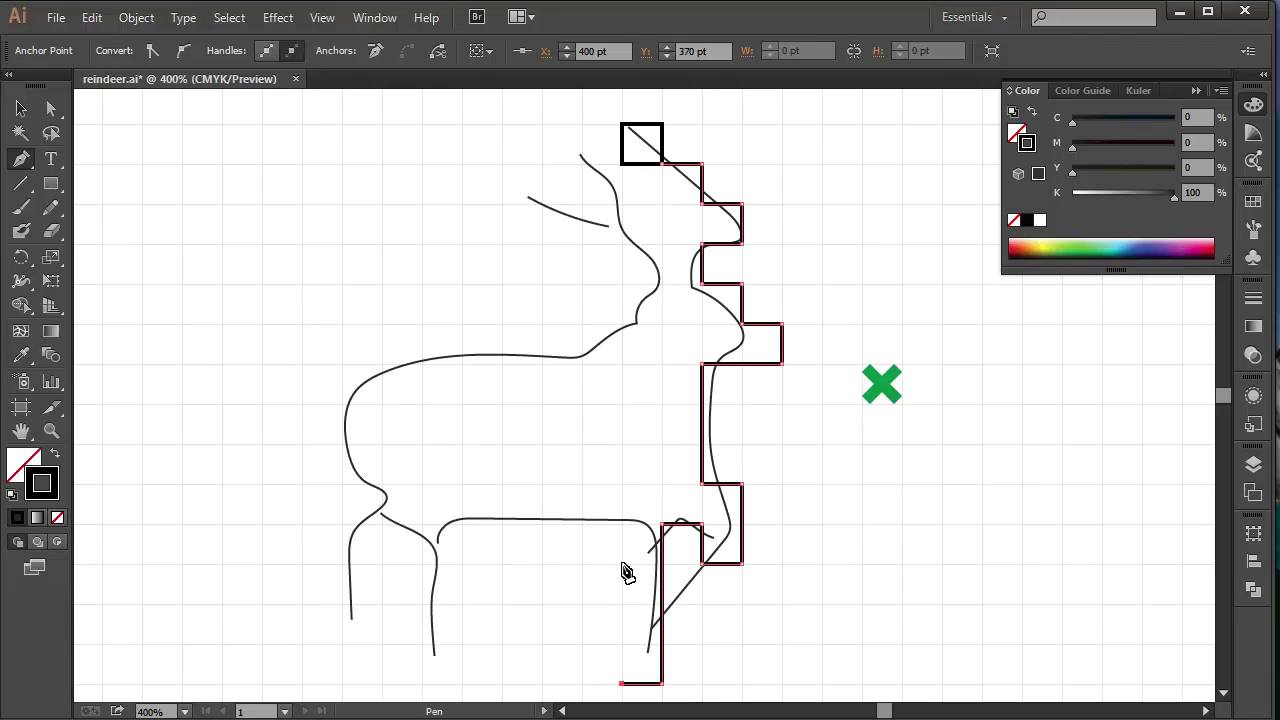
pyautogui.click(621, 564)
pyautogui.click(581, 564)
pyautogui.click(581, 522)
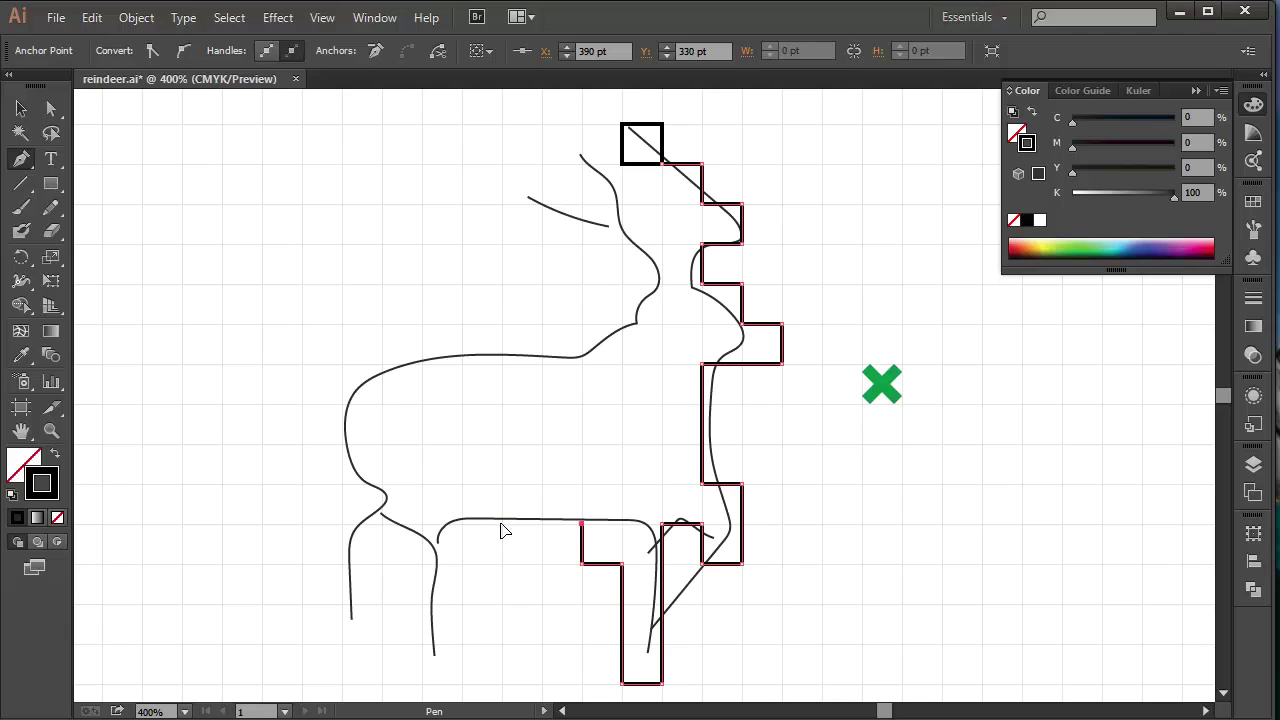
pyautogui.click(501, 522)
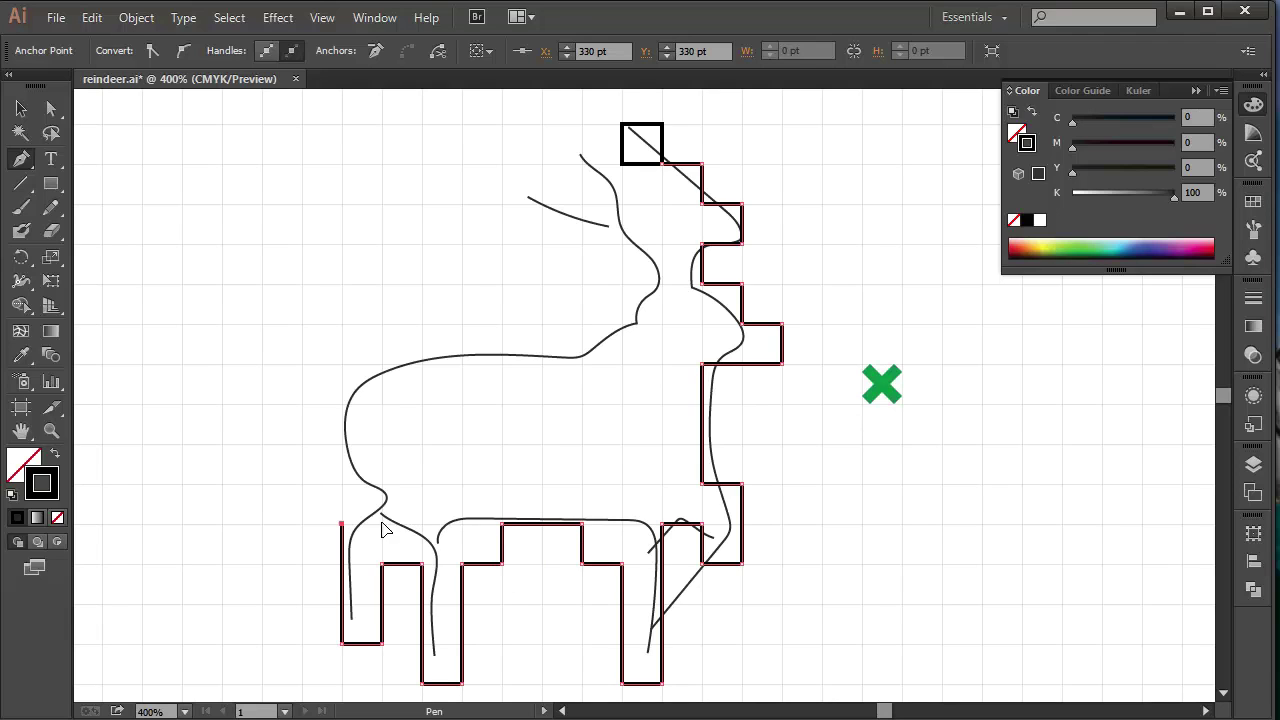
pyautogui.click(381, 522)
pyautogui.click(381, 484)
pyautogui.click(341, 484)
pyautogui.click(341, 404)
pyautogui.click(381, 404)
pyautogui.click(381, 364)
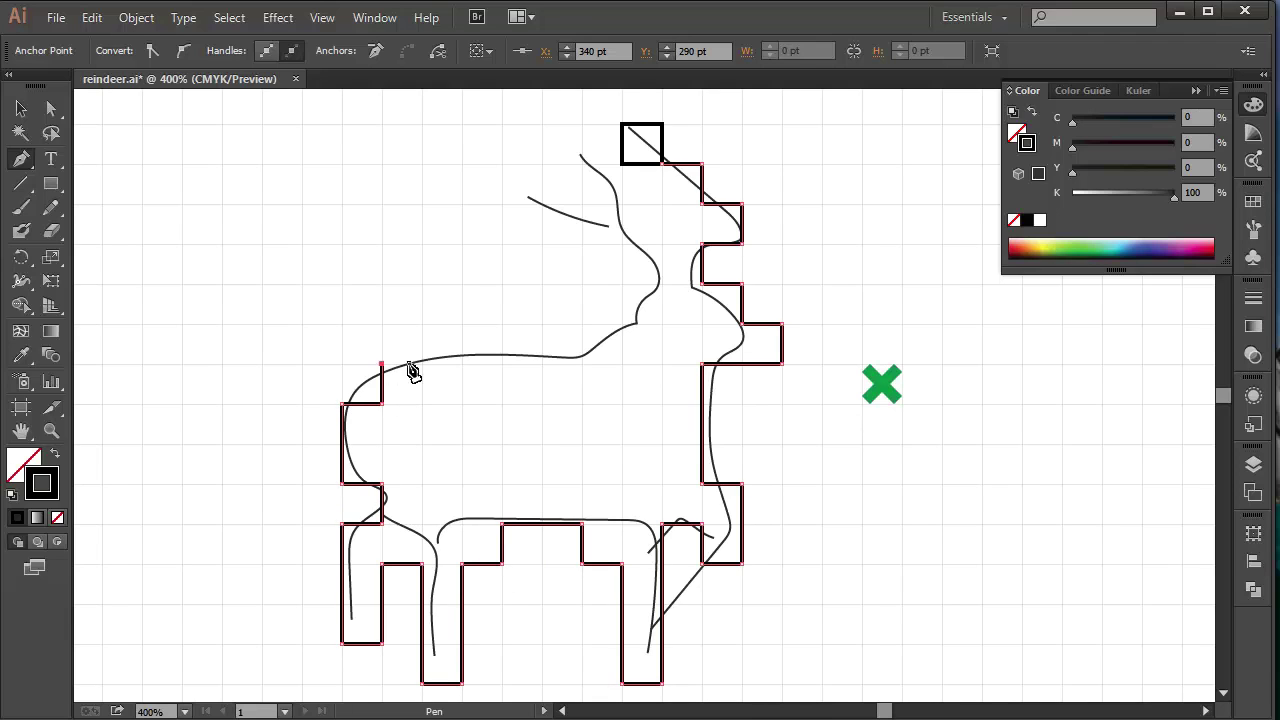
pyautogui.click(581, 364)
pyautogui.click(581, 324)
pyautogui.click(621, 324)
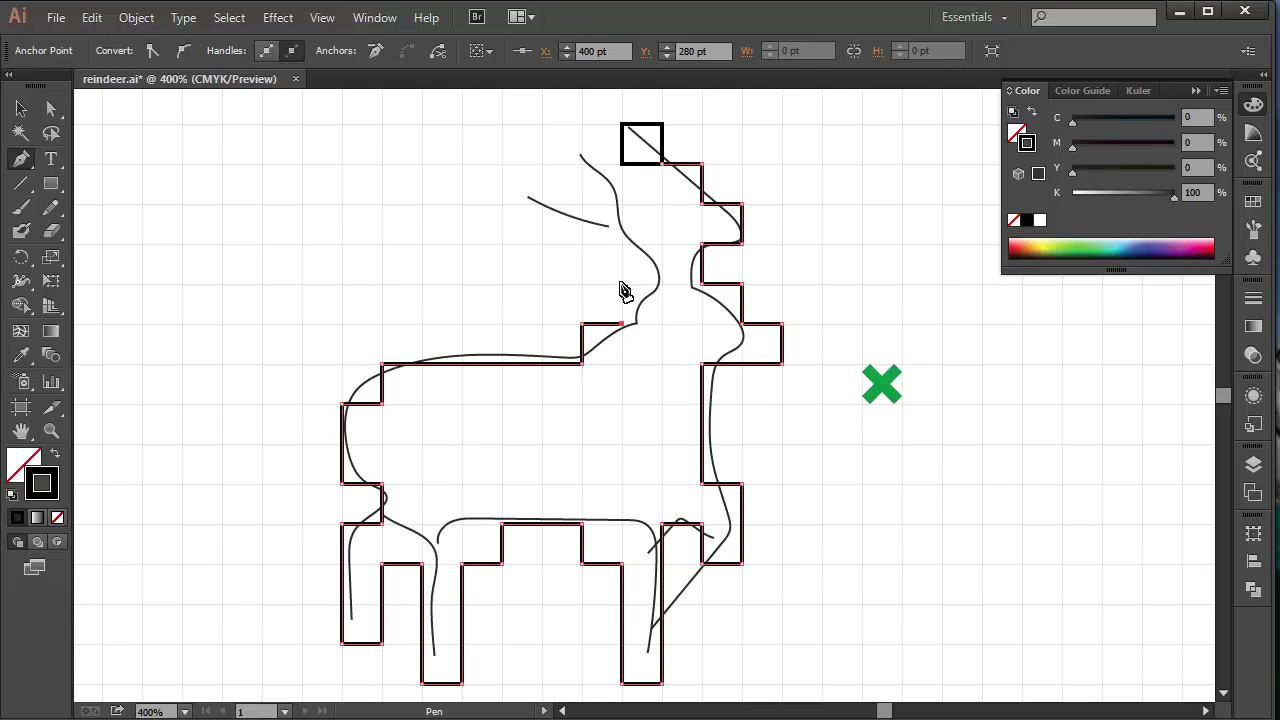
pyautogui.click(621, 284)
pyautogui.click(581, 284)
pyautogui.click(581, 244)
pyautogui.click(501, 244)
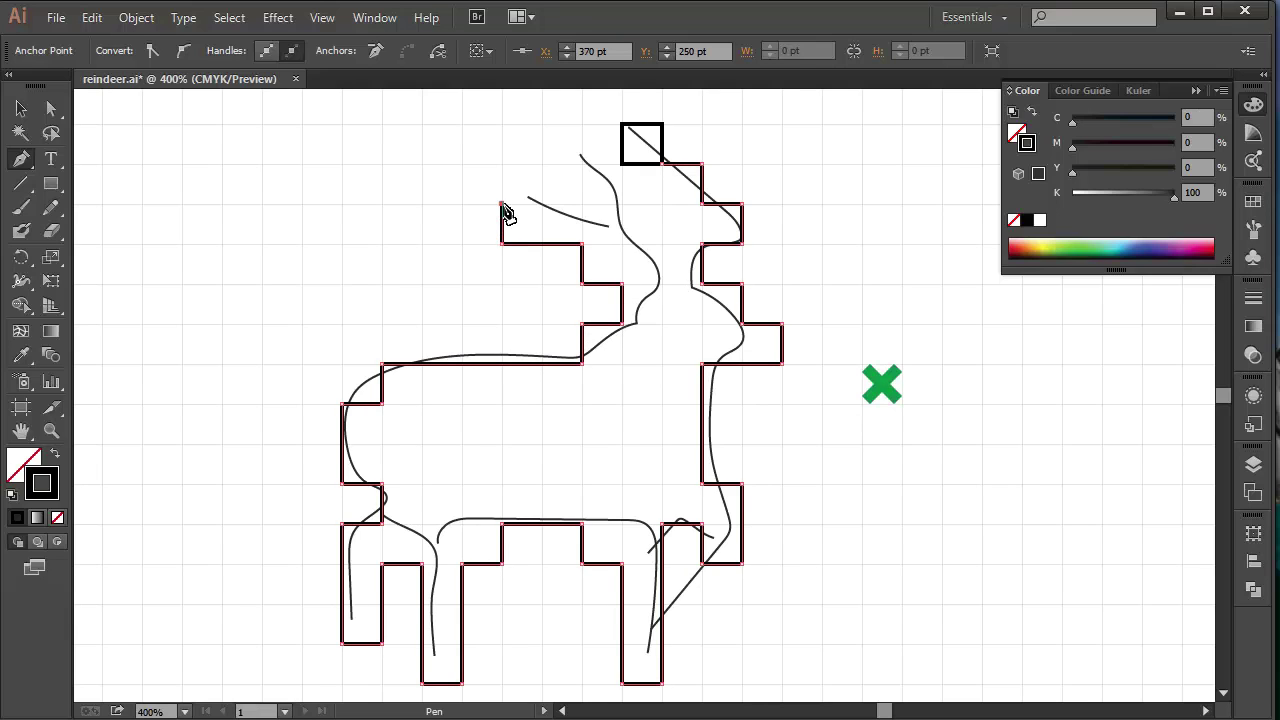
pyautogui.click(621, 204)
pyautogui.click(621, 244)
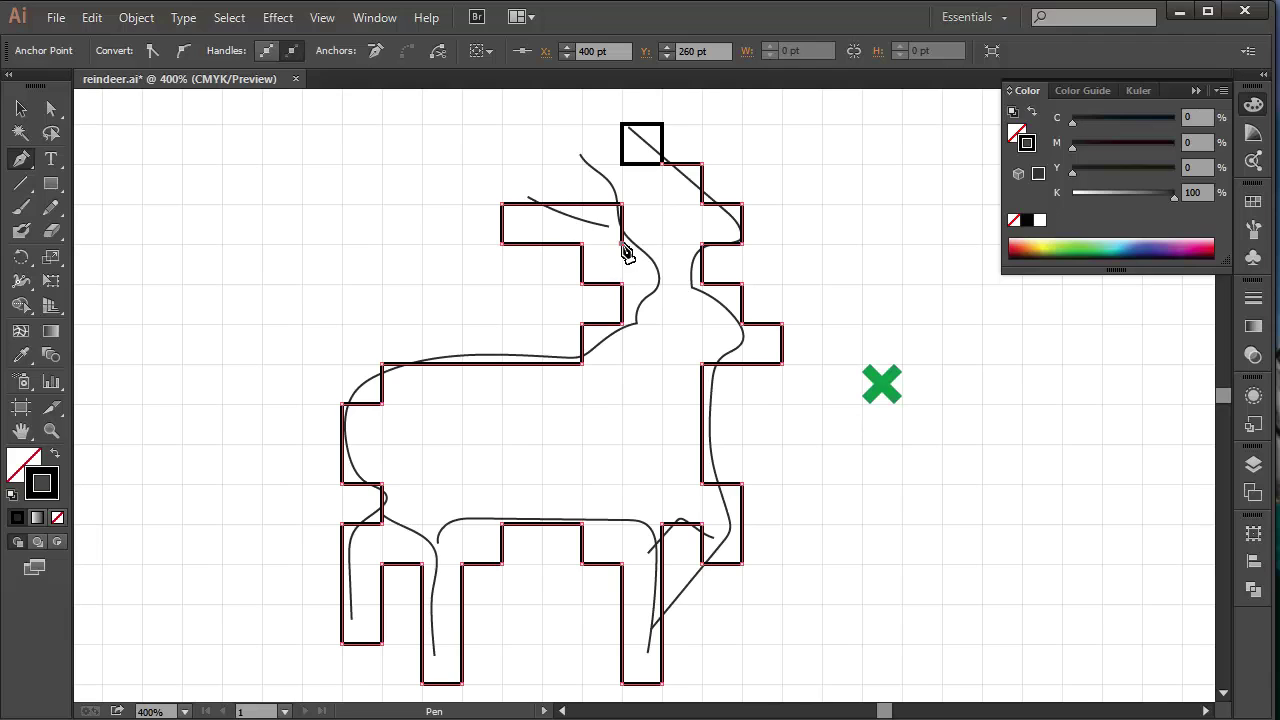
pyautogui.click(661, 244)
pyautogui.click(661, 163)
# Step: Draw a separate one-grid square at the antler tip
pyautogui.keyDown('ctrl'); pyautogui.click(651, 196); pyautogui.keyUp('ctrl')
pyautogui.click(461, 163)
pyautogui.click(501, 163)
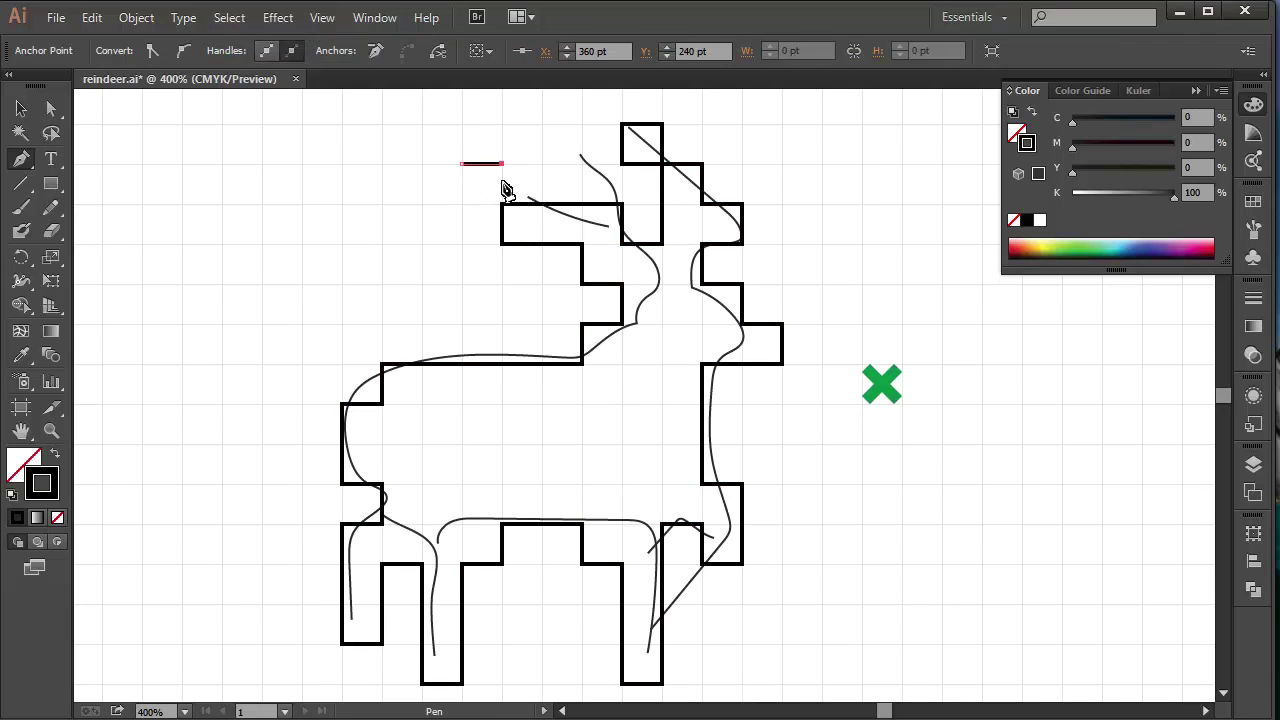
pyautogui.click(501, 204)
pyautogui.click(461, 204)
pyautogui.click(461, 163)
pyautogui.keyDown('ctrl'); pyautogui.click(400, 240); pyautogui.keyUp('ctrl')
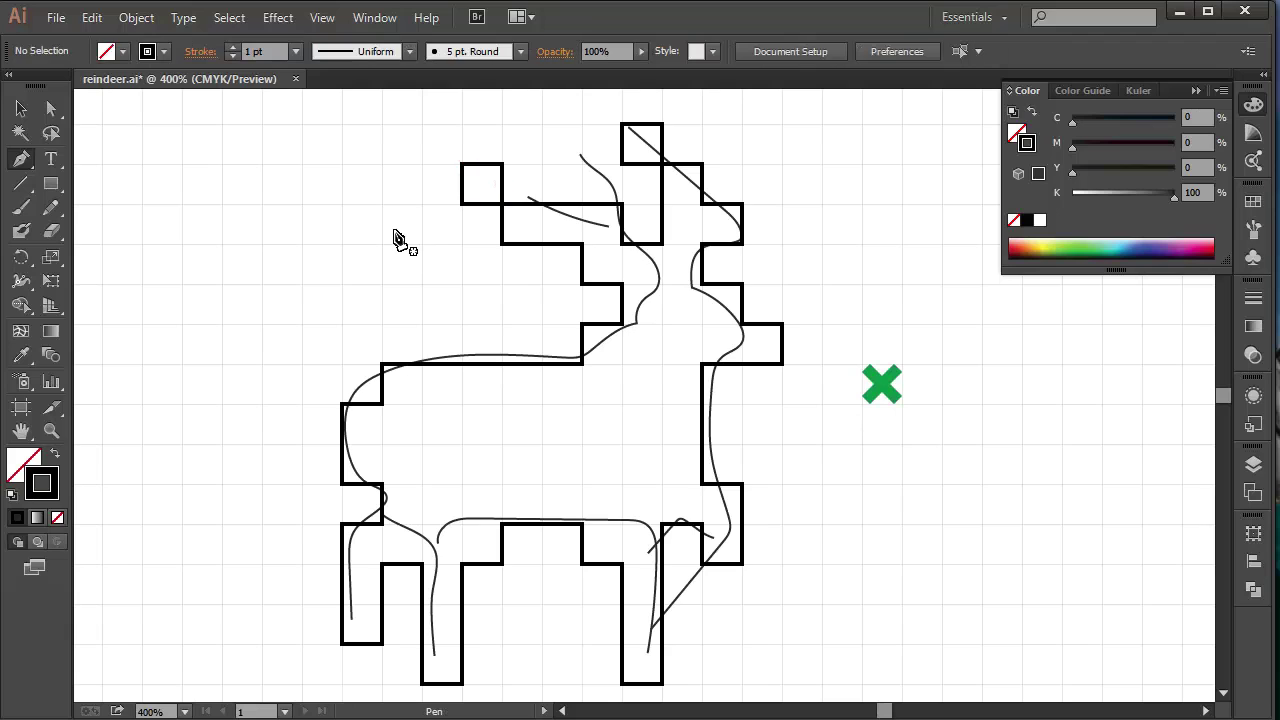
pyautogui.click(1254, 465)
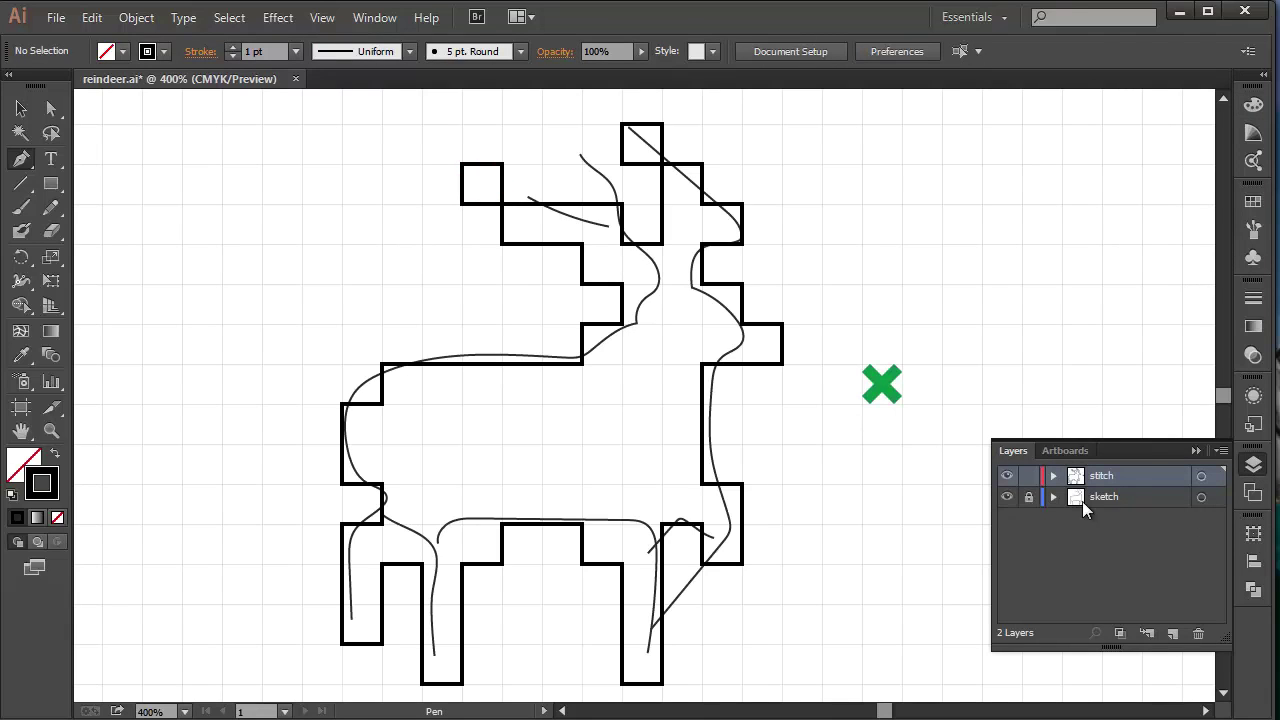
# Step: Hide the sketch layer and add a small square filling the rear leg gap
pyautogui.click(1007, 497)
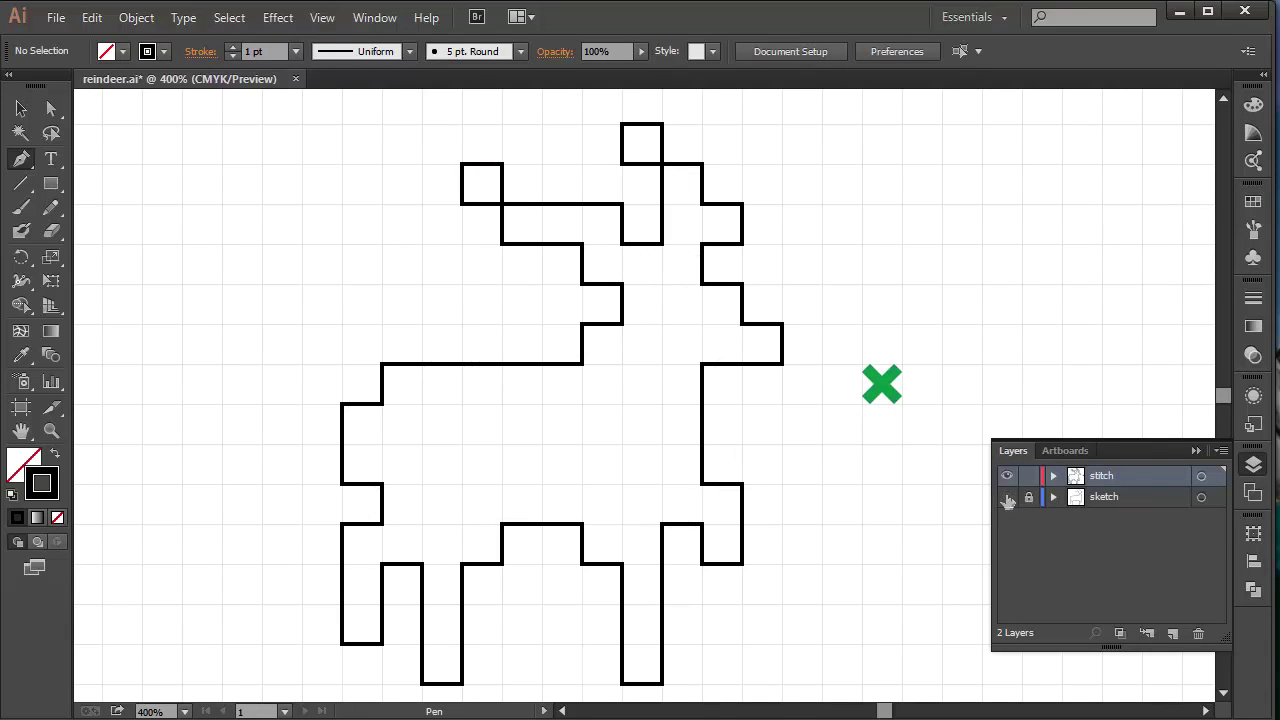
pyautogui.click(1194, 451)
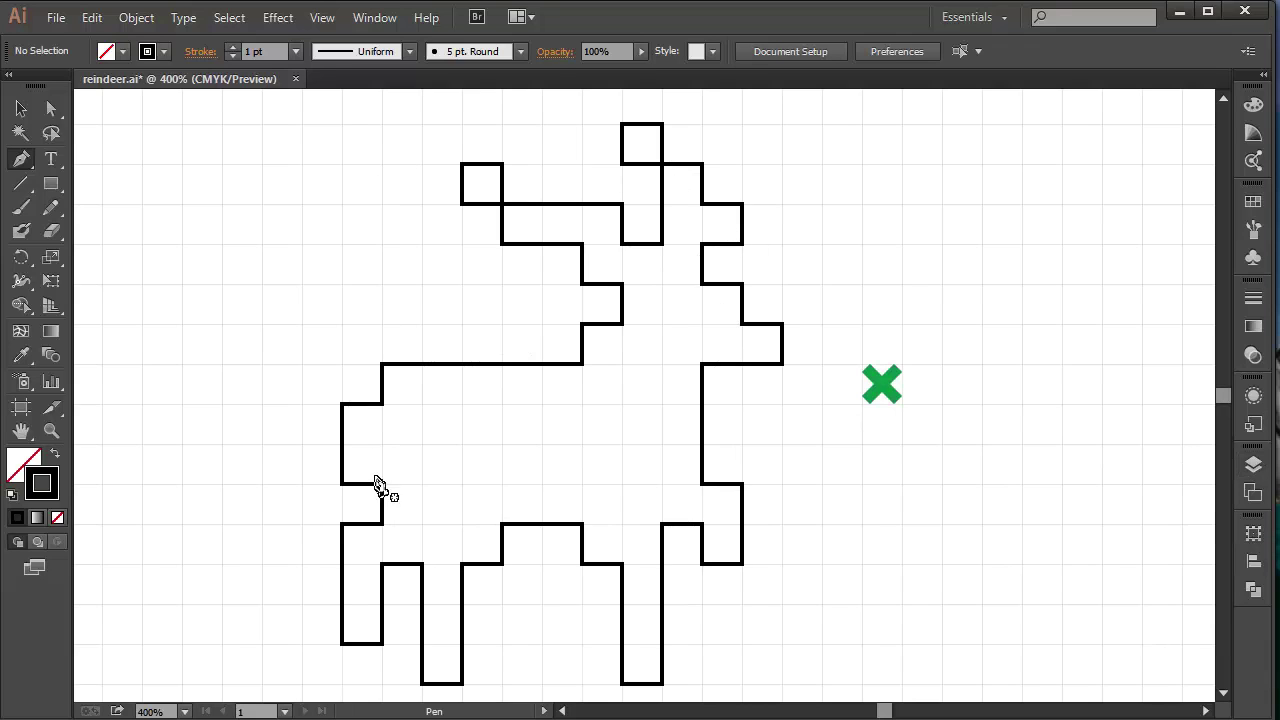
pyautogui.moveTo(920, 547); pyautogui.dragTo(930, 535)
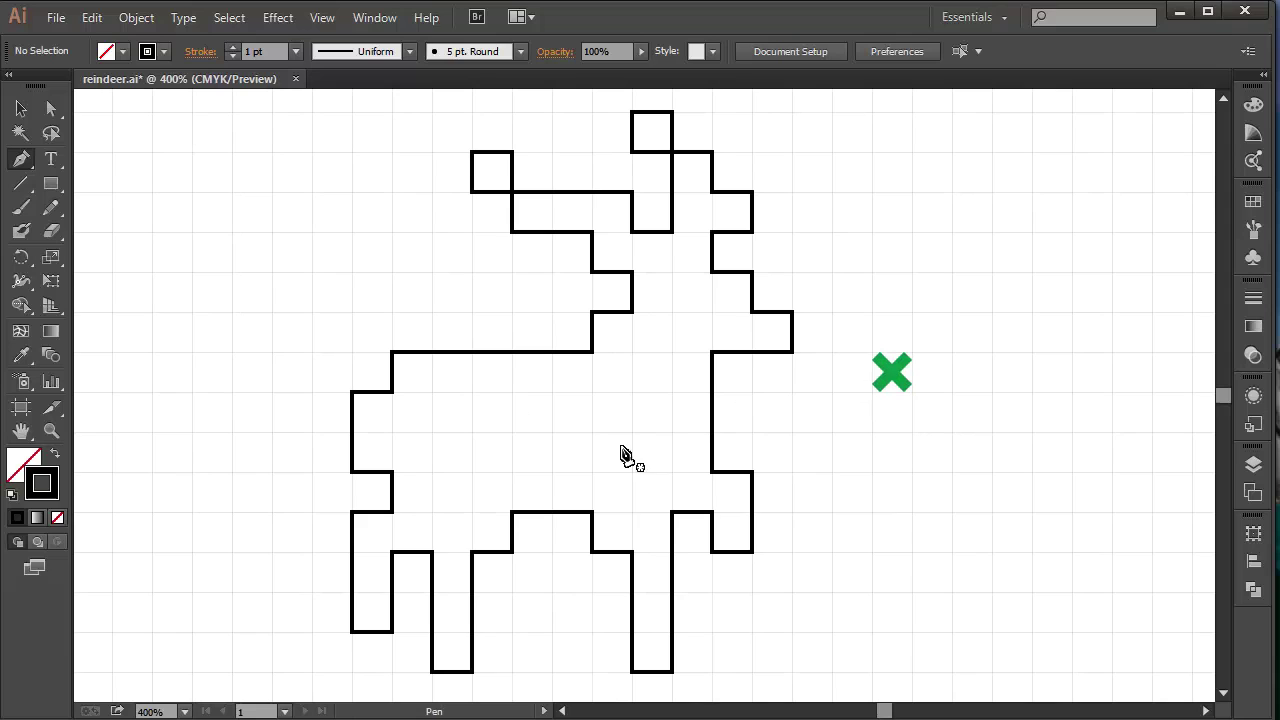
pyautogui.click(713, 553)
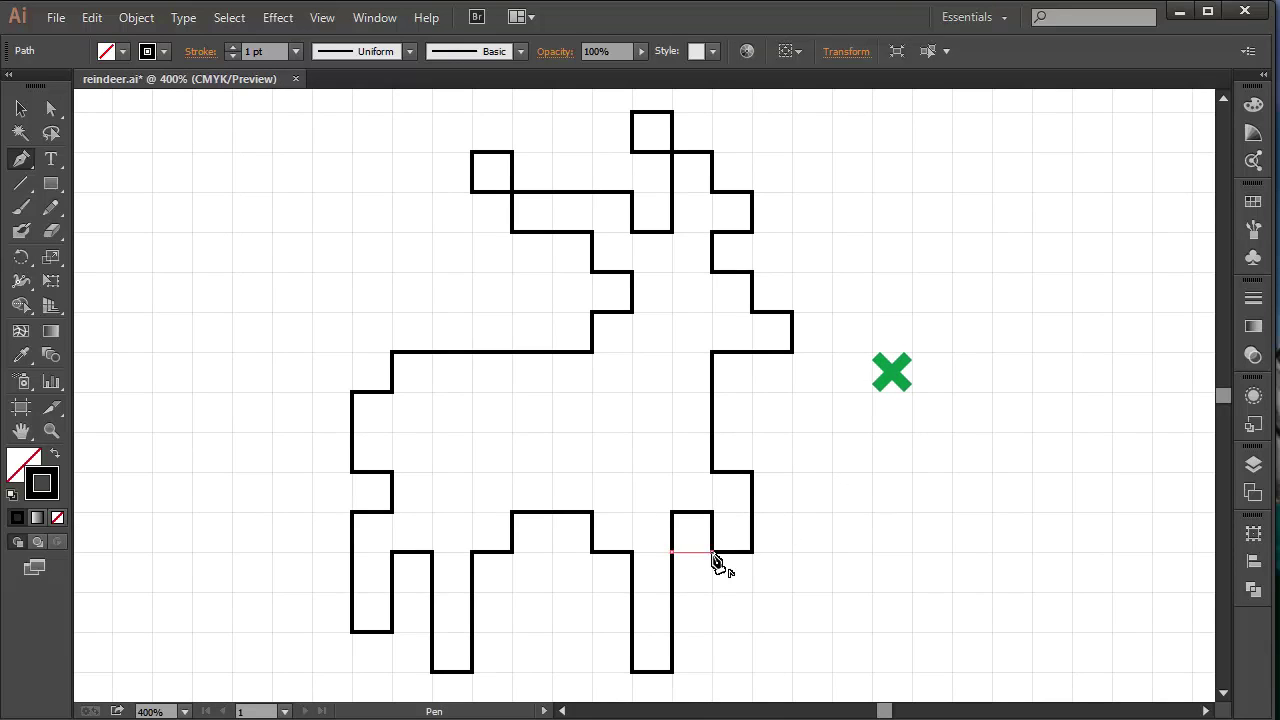
pyautogui.click(712, 591)
pyautogui.click(672, 591)
pyautogui.click(672, 551)
pyautogui.press('v')
pyautogui.click(814, 577)
# Step: Select all reindeer shapes and fill them with the Green Stitch pattern, with no outline
pyautogui.hotkey('ctrl', 'a')
pyautogui.click(1252, 201)
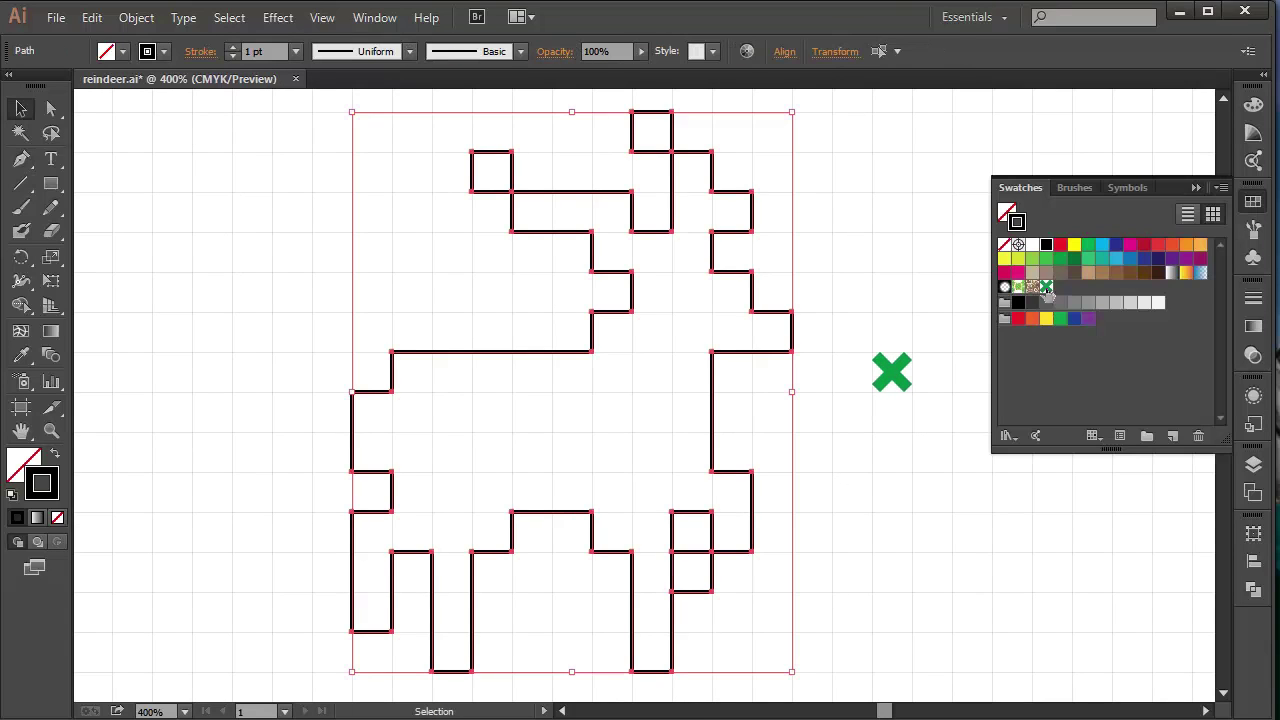
pyautogui.click(59, 457)
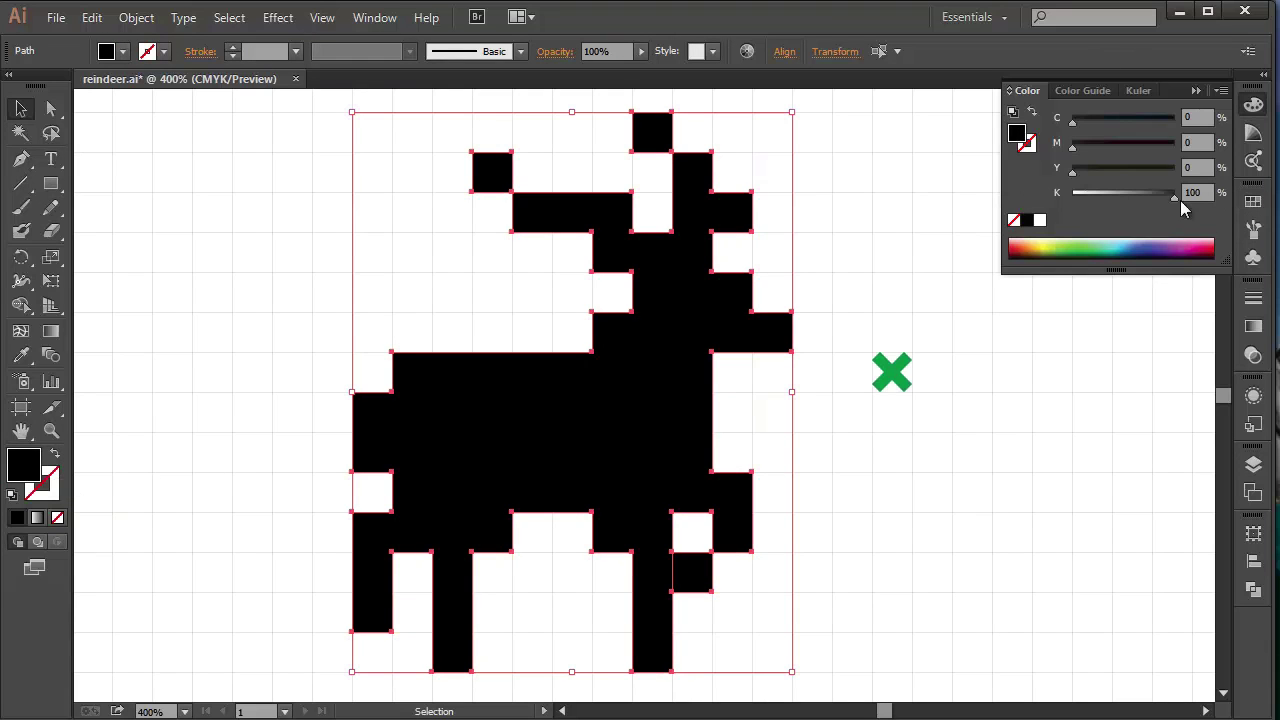
pyautogui.click(1252, 201)
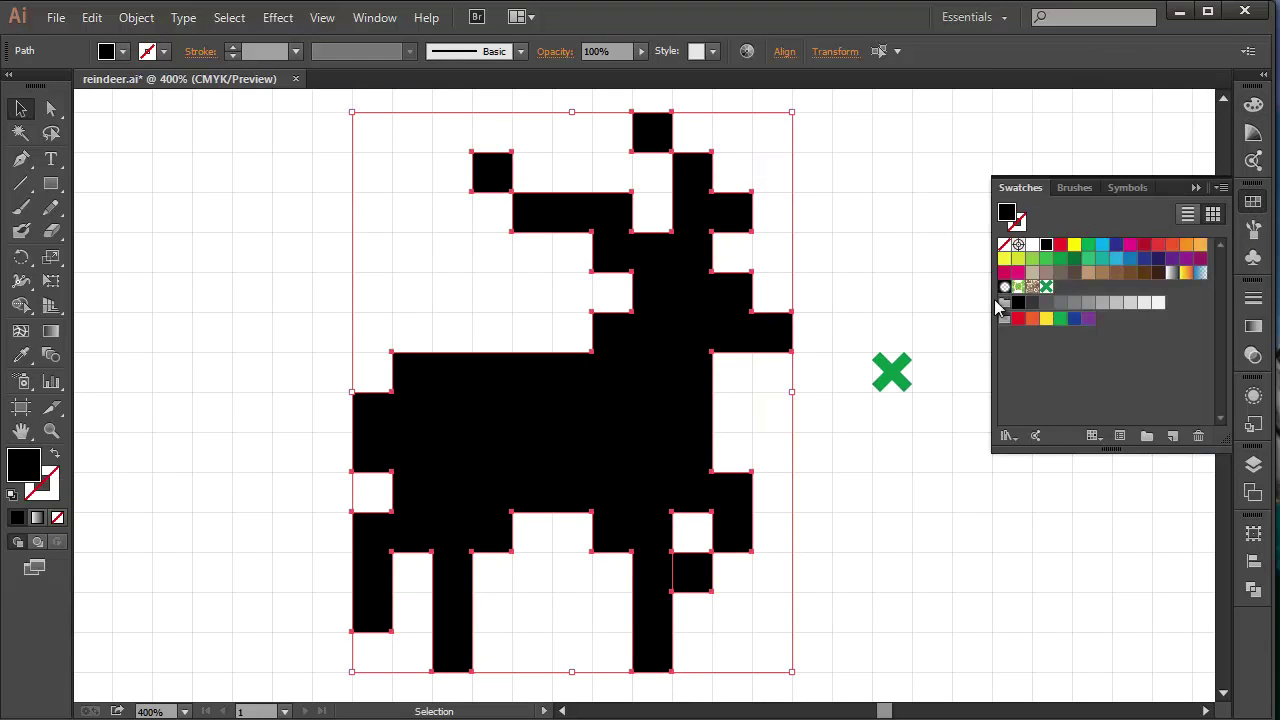
pyautogui.click(1047, 287)
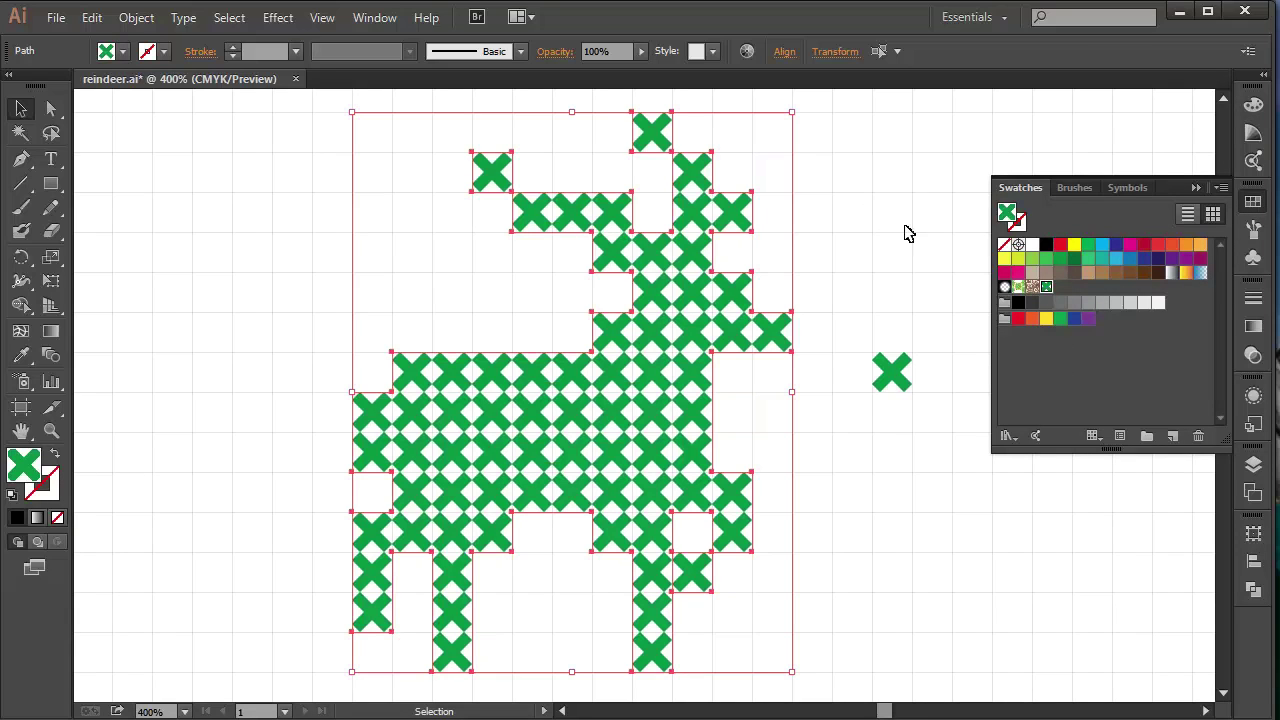
pyautogui.click(923, 228)
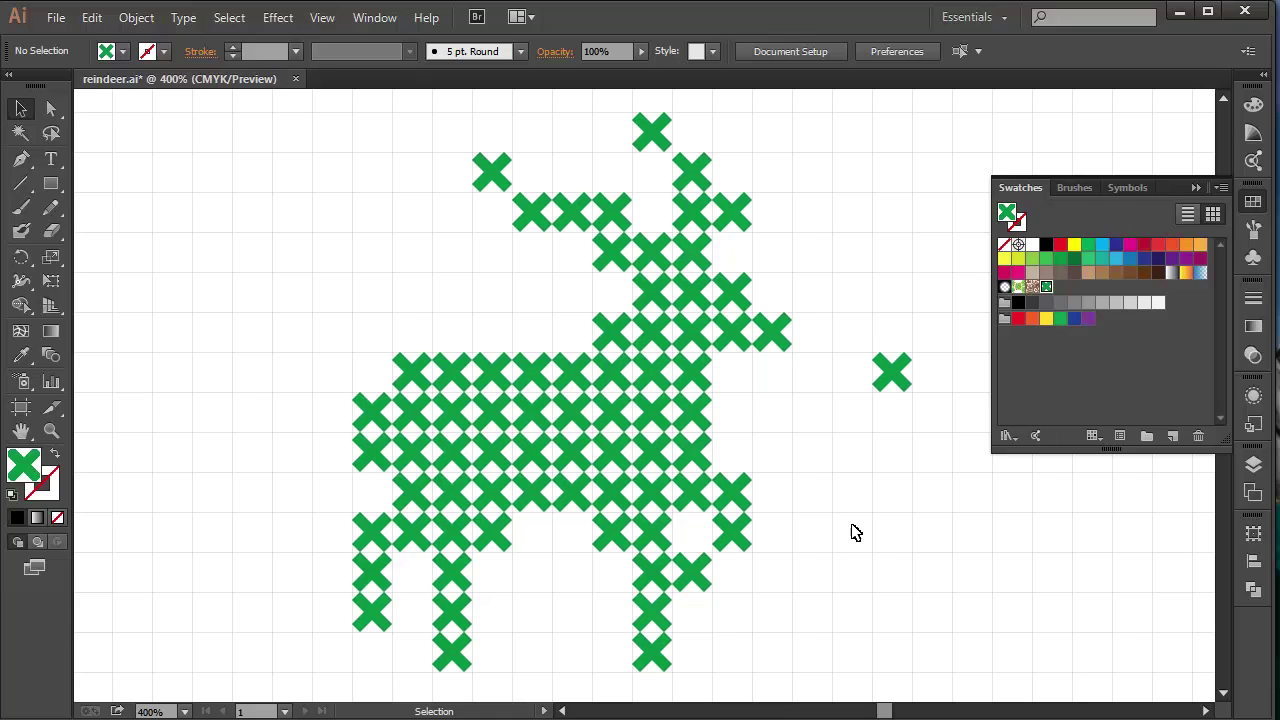
# Step: Show the sketch layer and draw two grid squares at the top of the antler
pyautogui.press('F7')
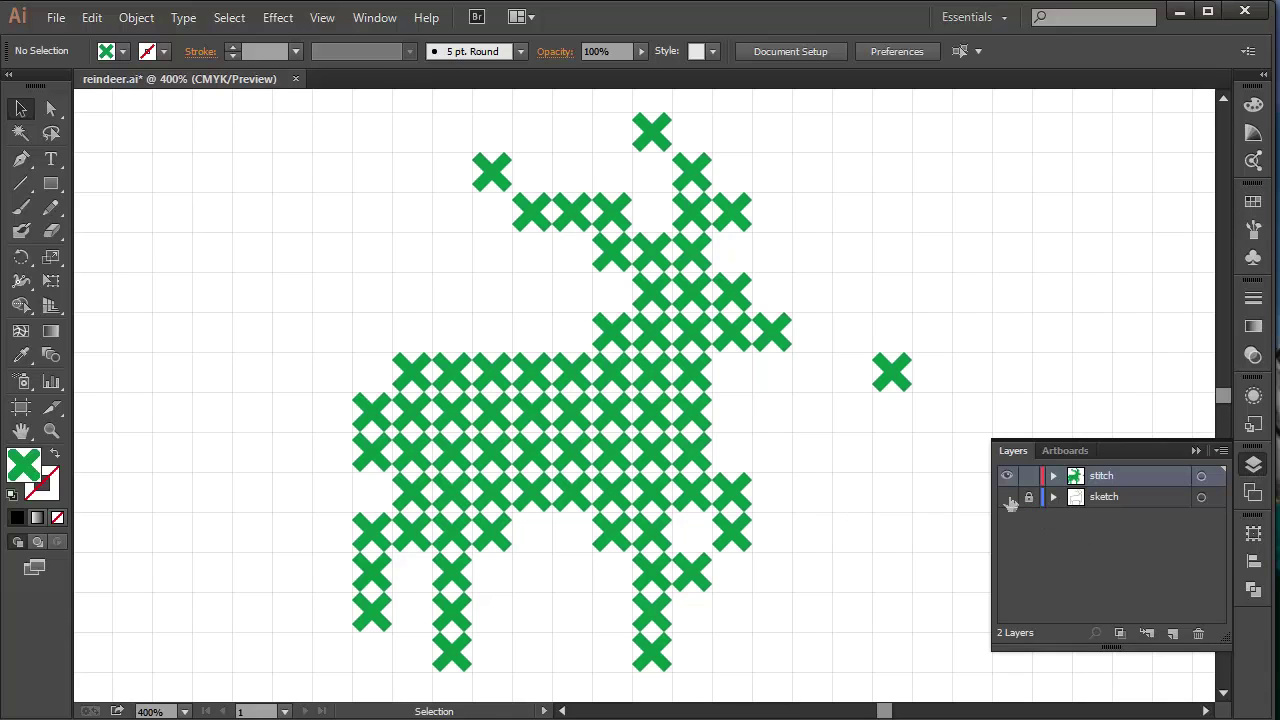
pyautogui.click(1007, 497)
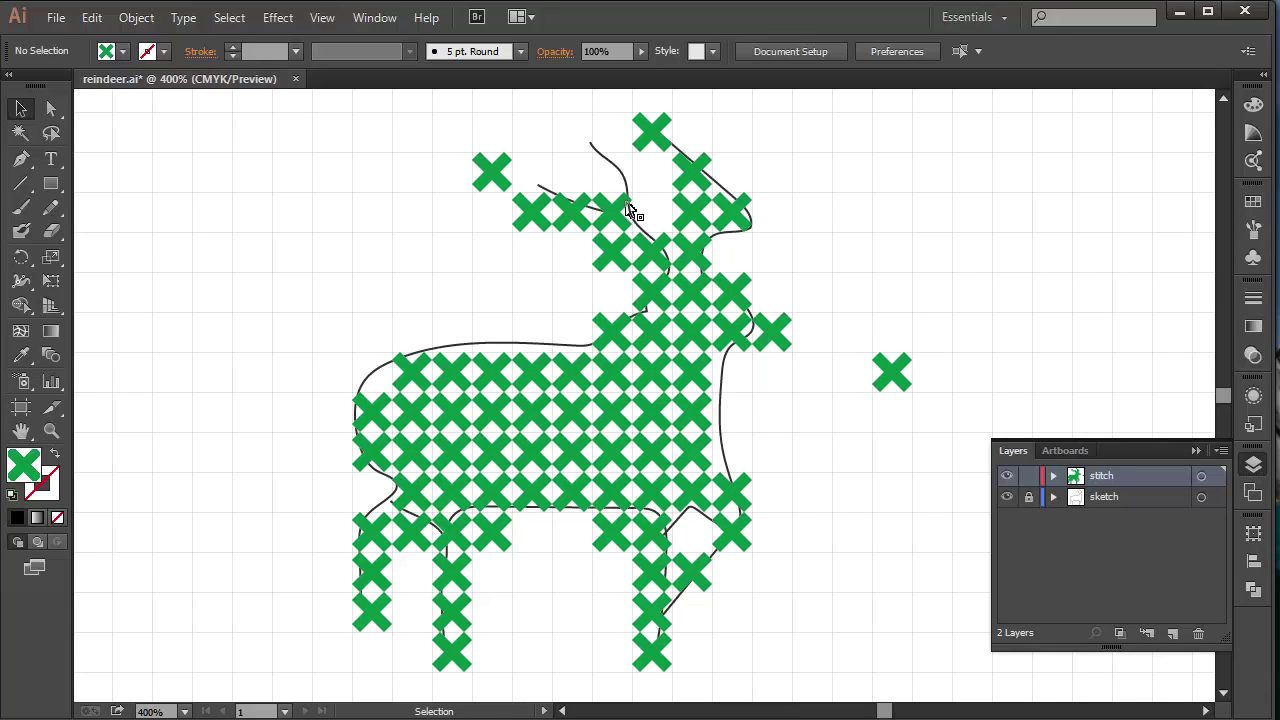
pyautogui.press('p')
pyautogui.press('d')
pyautogui.press('/')
pyautogui.moveTo(591, 170)
pyautogui.mouseDown()
pyautogui.moveTo(591, 192)
pyautogui.moveTo(585, 118)
pyautogui.mouseUp()
pyautogui.click(632, 192)
pyautogui.click(632, 151)
pyautogui.click(591, 151)
pyautogui.keyDown('ctrl'); pyautogui.click(552, 160); pyautogui.keyUp('ctrl')
# Step: Remove both squares' outlines, fill them with Green Stitch, and hide the sketch layer
pyautogui.click(585, 118)
pyautogui.keyDown('shift'); pyautogui.click(632, 175); pyautogui.keyUp('shift')
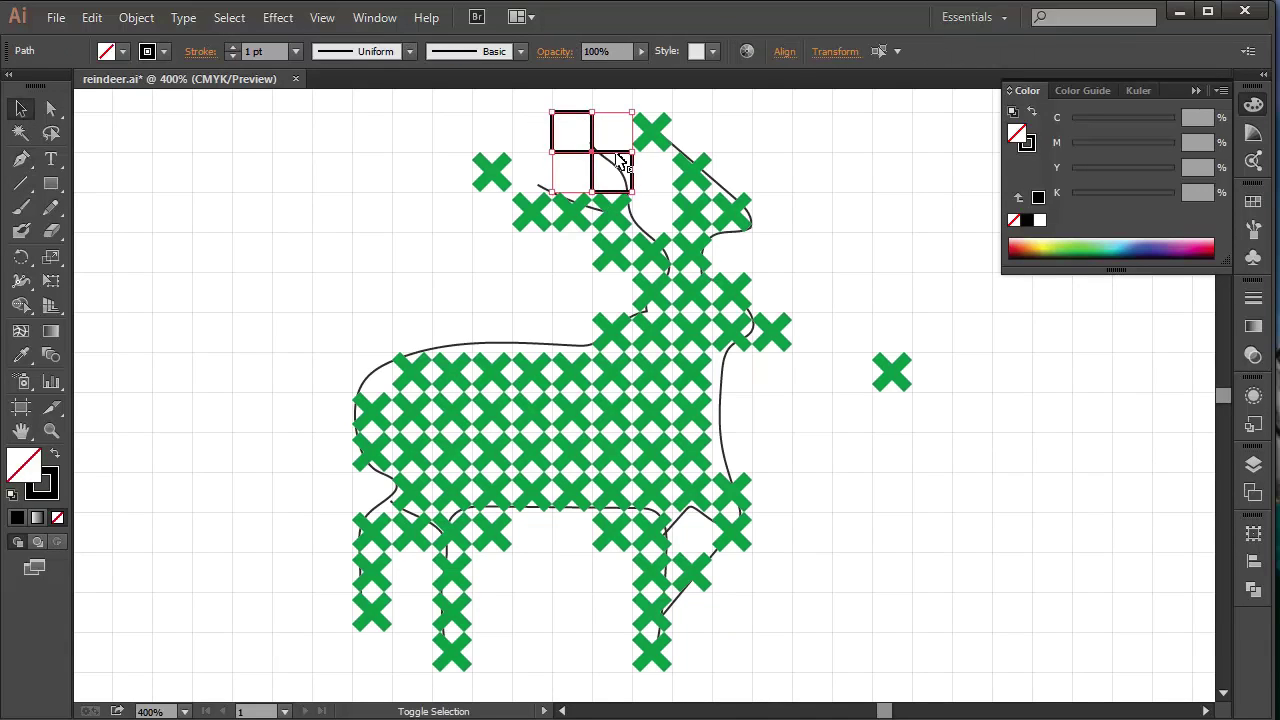
pyautogui.press('x')
pyautogui.press('/')
pyautogui.press('x')
pyautogui.click(1252, 207)
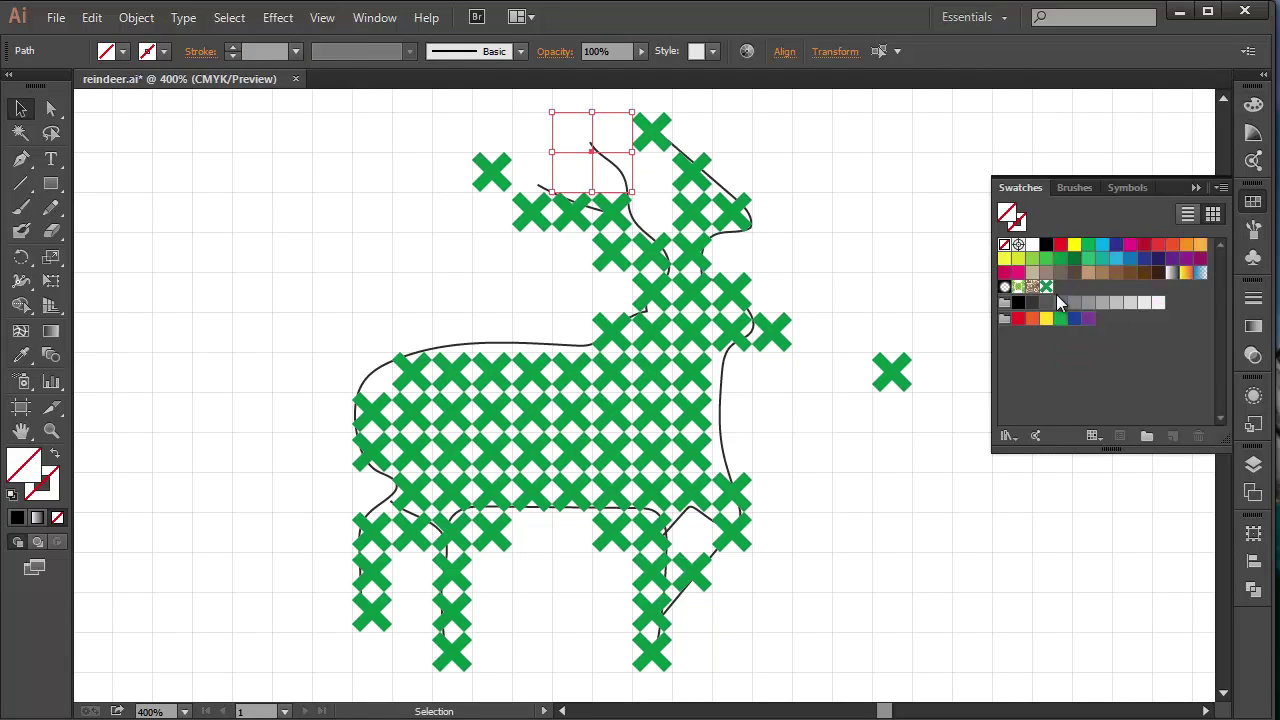
pyautogui.click(1046, 287)
pyautogui.click(911, 189)
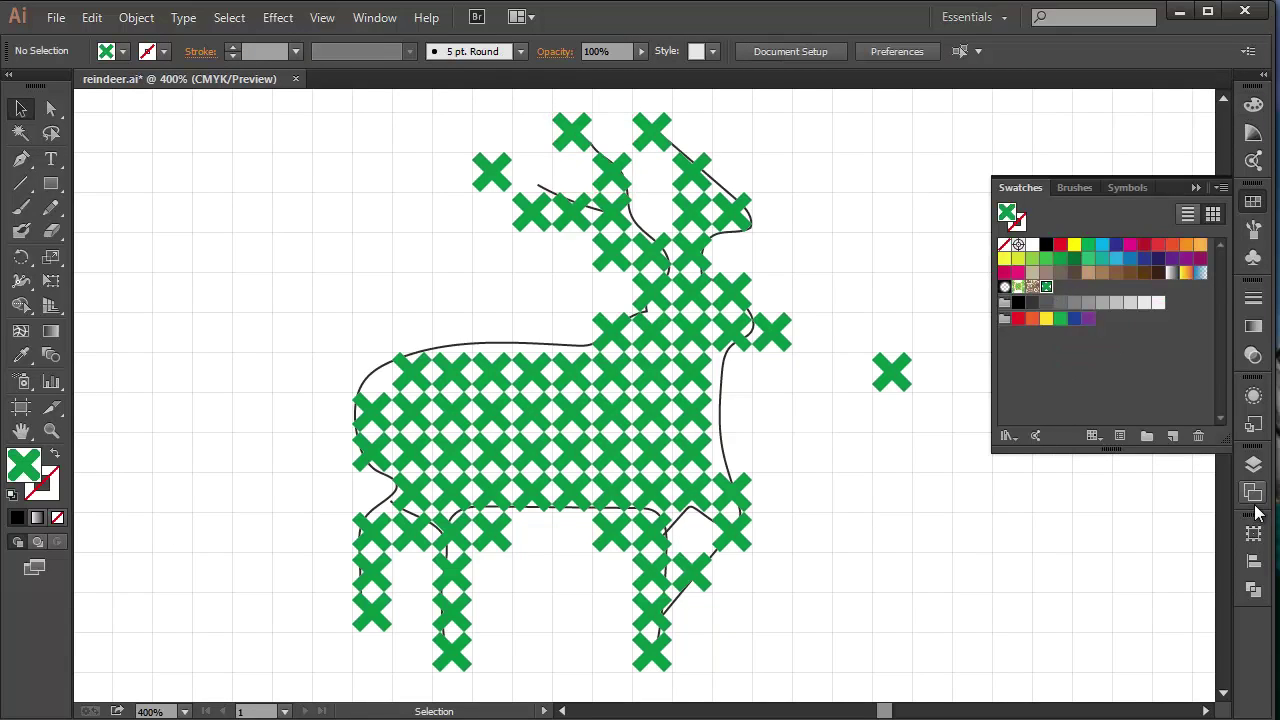
pyautogui.click(1253, 464)
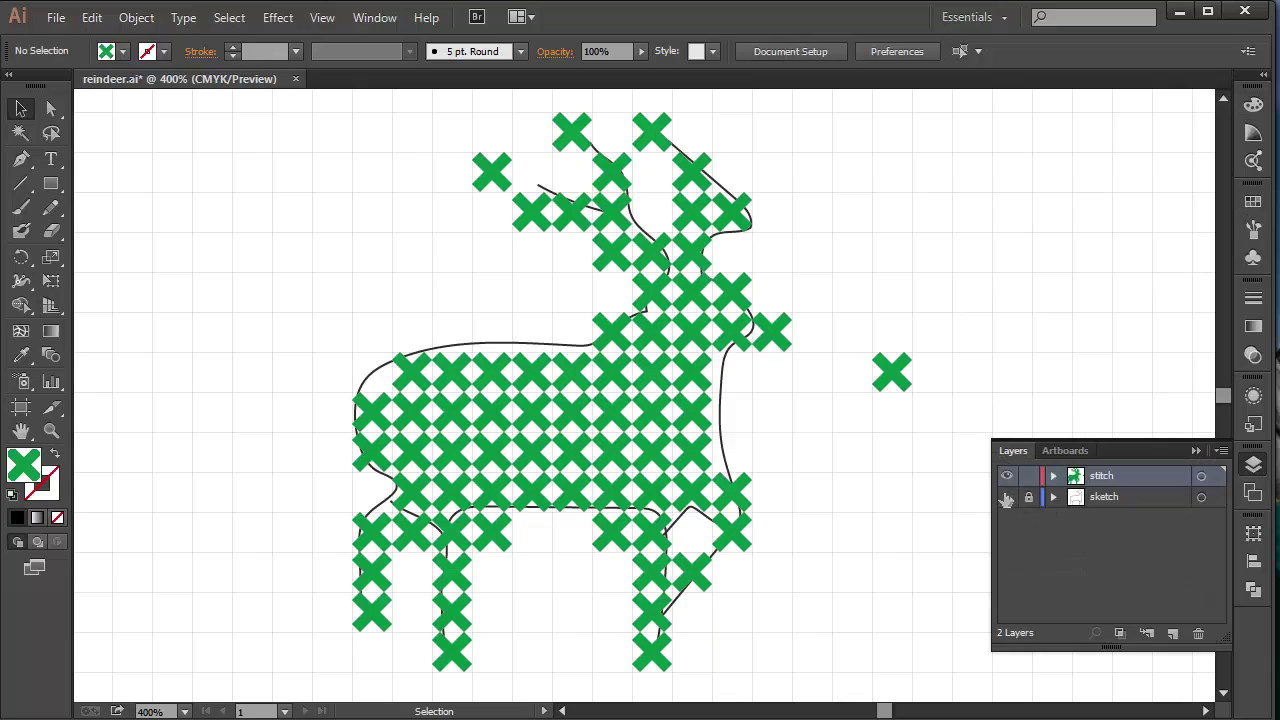
pyautogui.click(1006, 497)
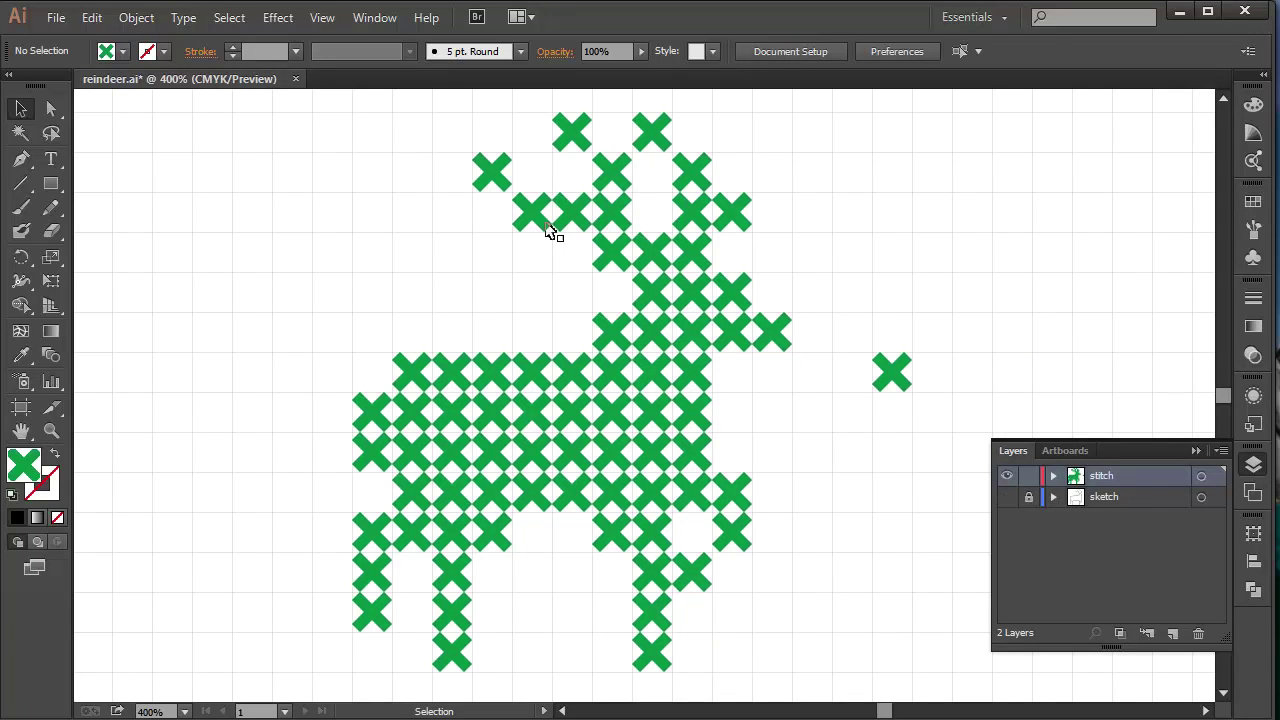
# Step: Move the lone green stitch to the upper right and duplicate the Green Stitch swatch for editing
pyautogui.hotkey('ctrl', '-')
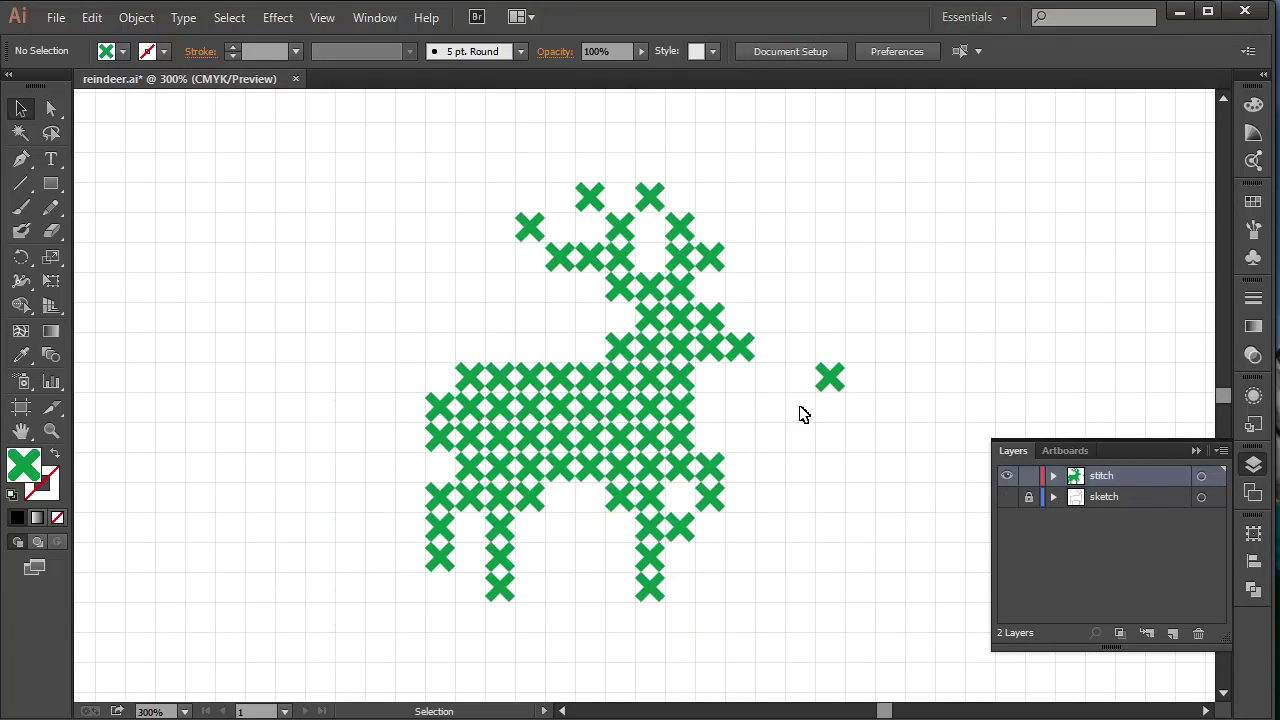
pyautogui.moveTo(828, 385); pyautogui.dragTo(1128, 174)
pyautogui.click(992, 333)
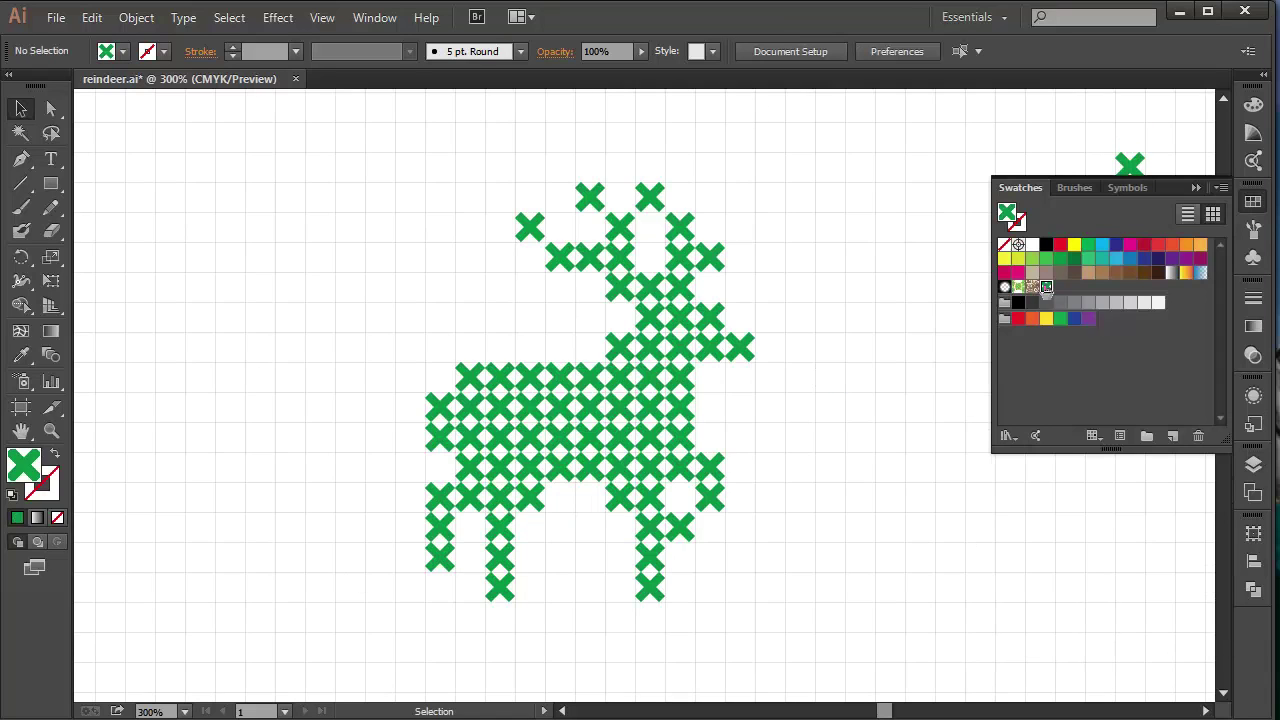
pyautogui.moveTo(1048, 288); pyautogui.dragTo(1172, 436)
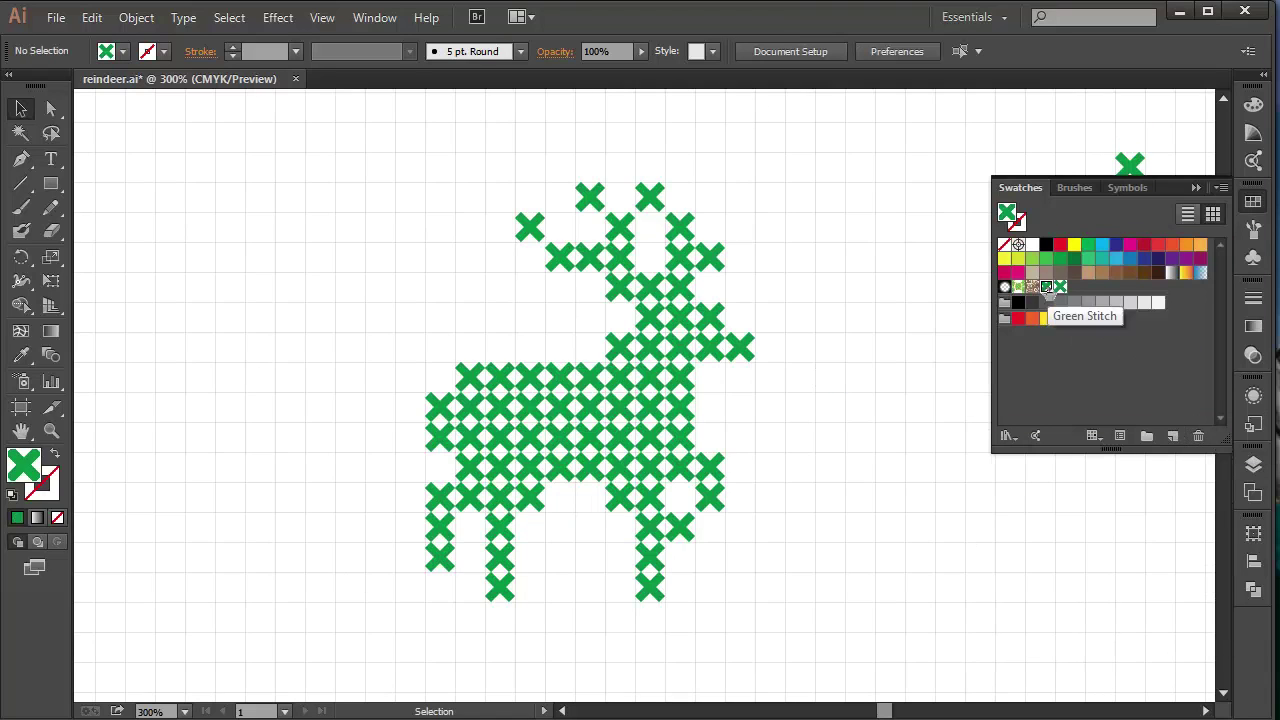
pyautogui.doubleClick(1060, 286)
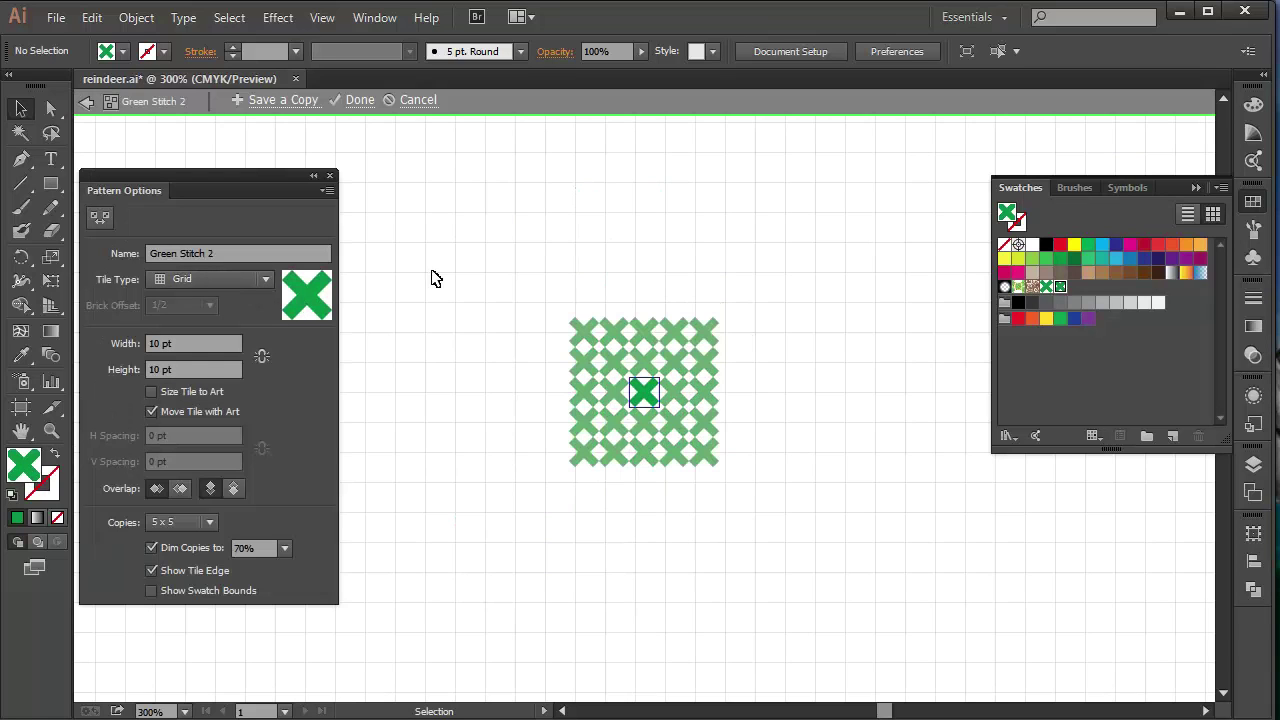
# Step: Recolour the pattern's X tile crimson and save it as a new pattern swatch
pyautogui.click(330, 176)
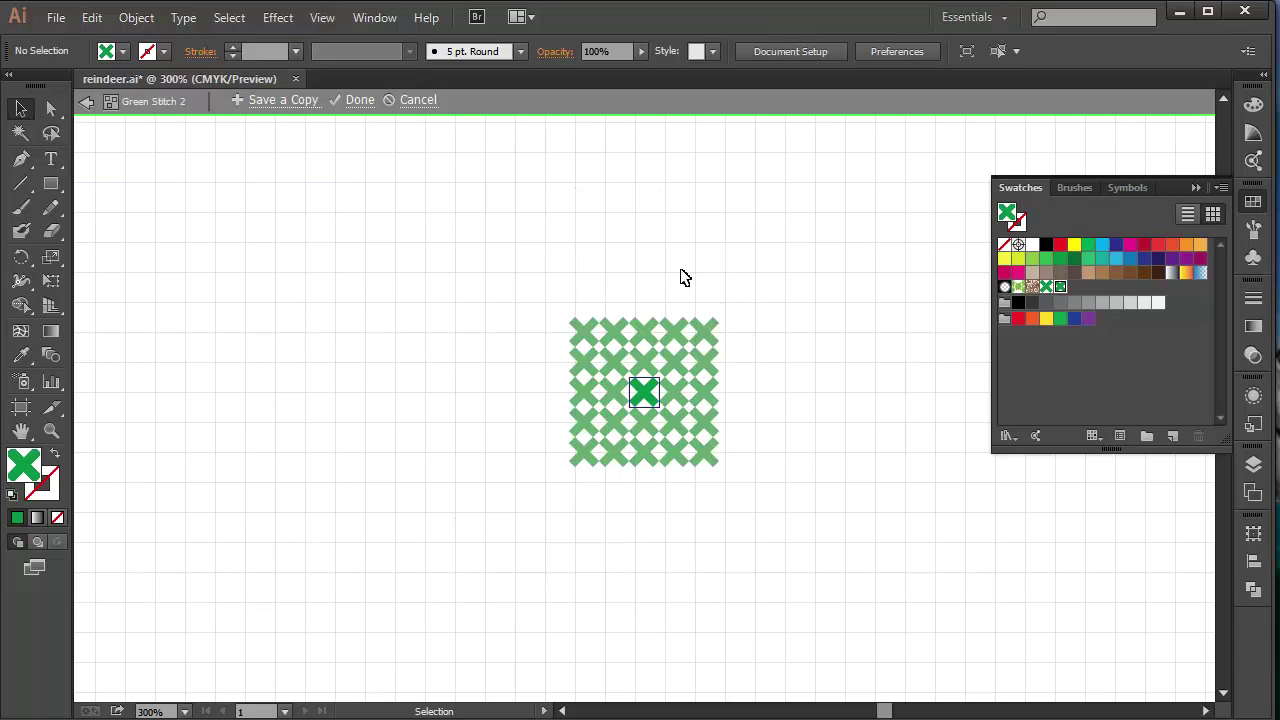
pyautogui.press('a')
pyautogui.click(645, 392)
pyautogui.hotkey('ctrl', '=')
pyautogui.hotkey('ctrl', '=')
pyautogui.hotkey('ctrl', '=')
pyautogui.hotkey('ctrl', '=')
pyautogui.hotkey('ctrl', '=')
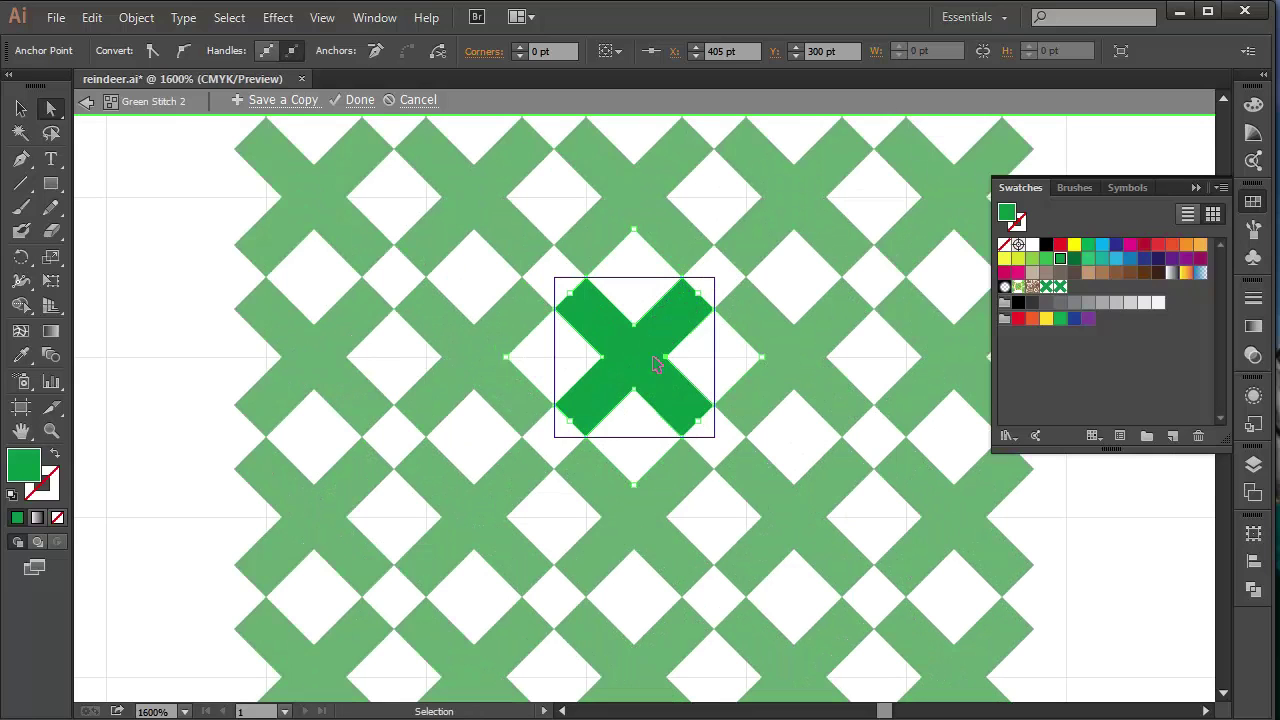
pyautogui.click(1144, 247)
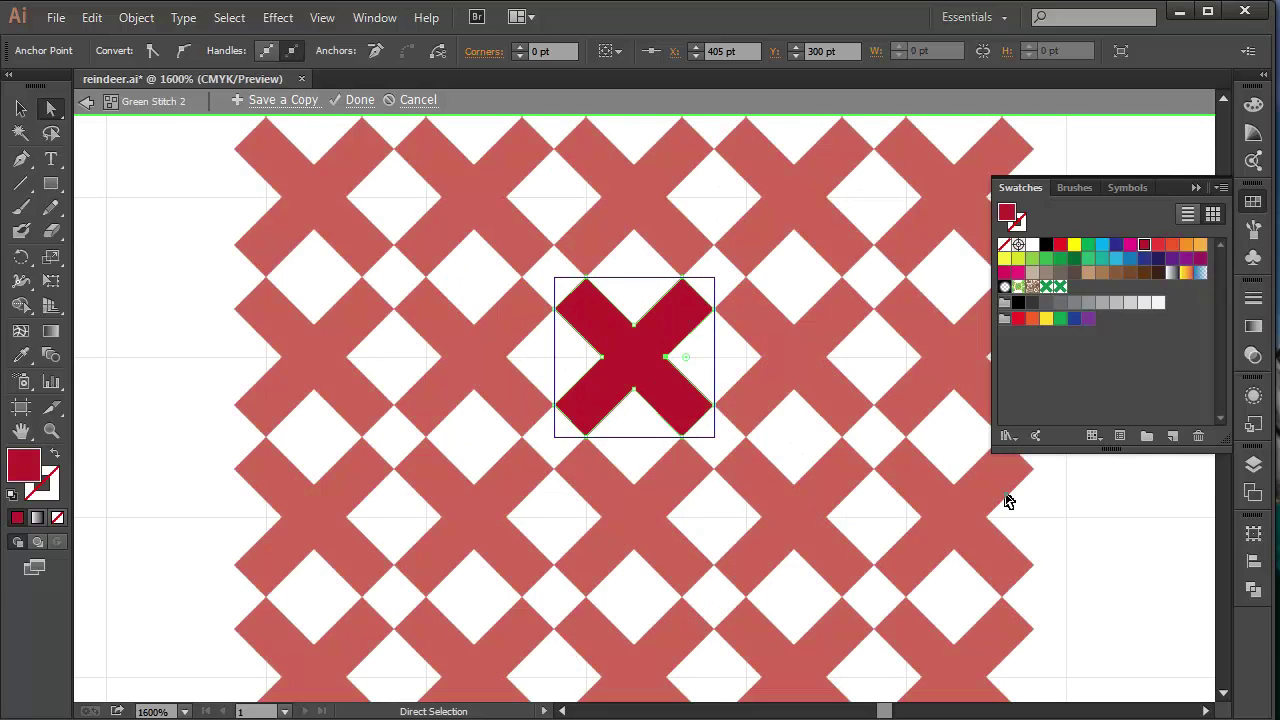
pyautogui.click(278, 103)
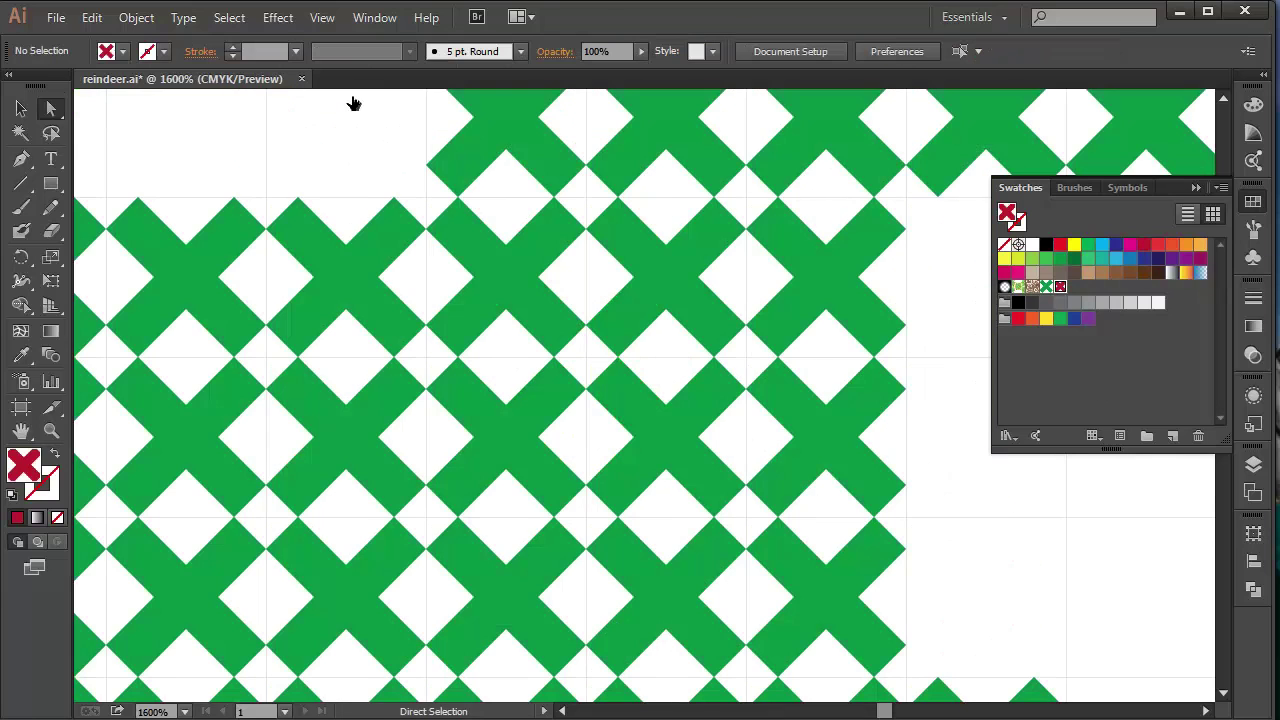
# Step: Rename the new pattern swatch to Red Stitch
pyautogui.doubleClick(1060, 287)
pyautogui.doubleClick(165, 253)
pyautogui.write('Red Stitch 2')
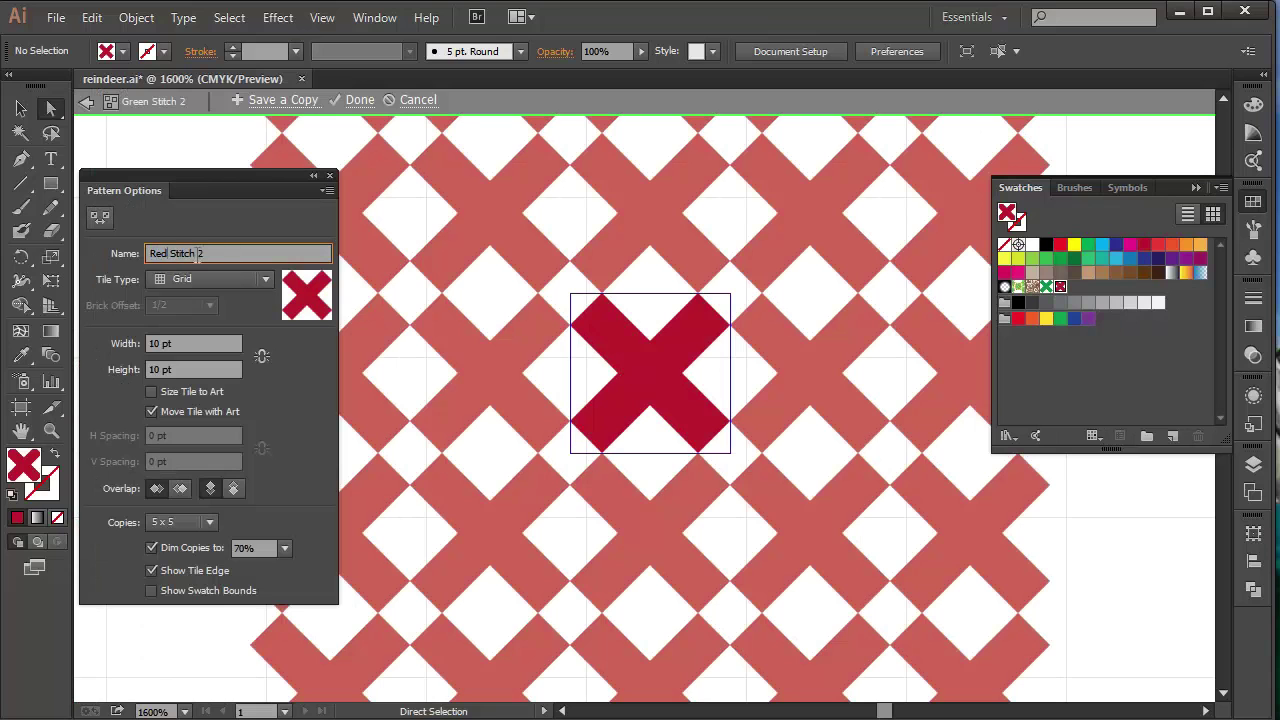
pyautogui.press('BackSpace')
pyautogui.press('BackSpace')
pyautogui.click(330, 176)
pyautogui.click(86, 101)
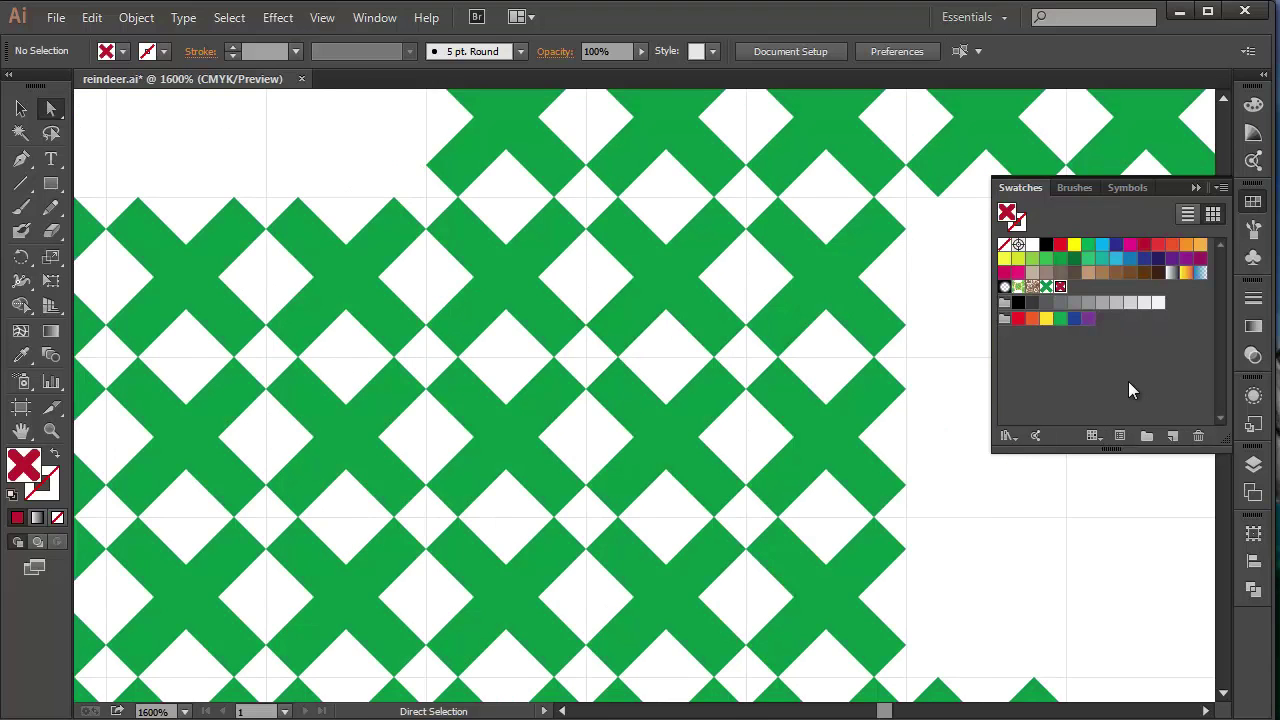
# Step: Place a copy of the reindeer to the left of the original
pyautogui.hotkey('ctrl', '-')
pyautogui.hotkey('ctrl', '-')
pyautogui.hotkey('ctrl', '-')
pyautogui.hotkey('ctrl', '-')
pyautogui.hotkey('ctrl', '-')
pyautogui.hotkey('ctrl', '-')
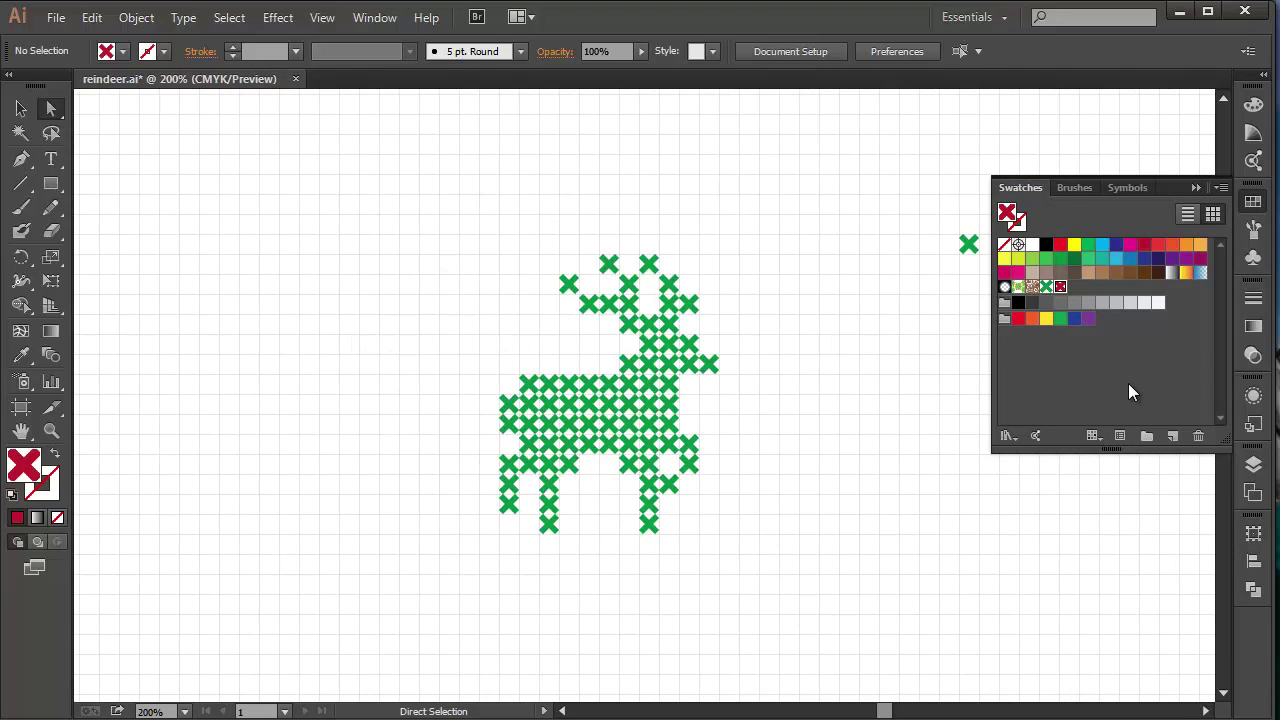
pyautogui.press('v')
pyautogui.click(606, 442)
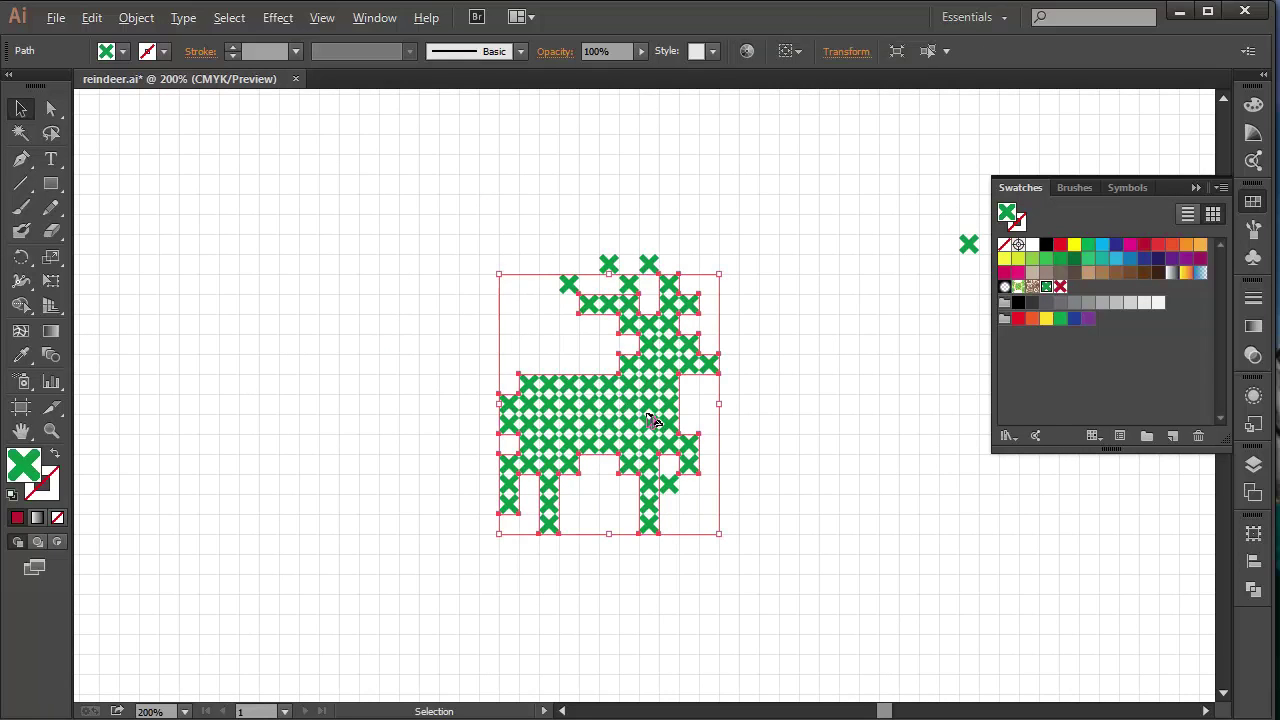
pyautogui.moveTo(652, 420); pyautogui.dragTo(397, 420)
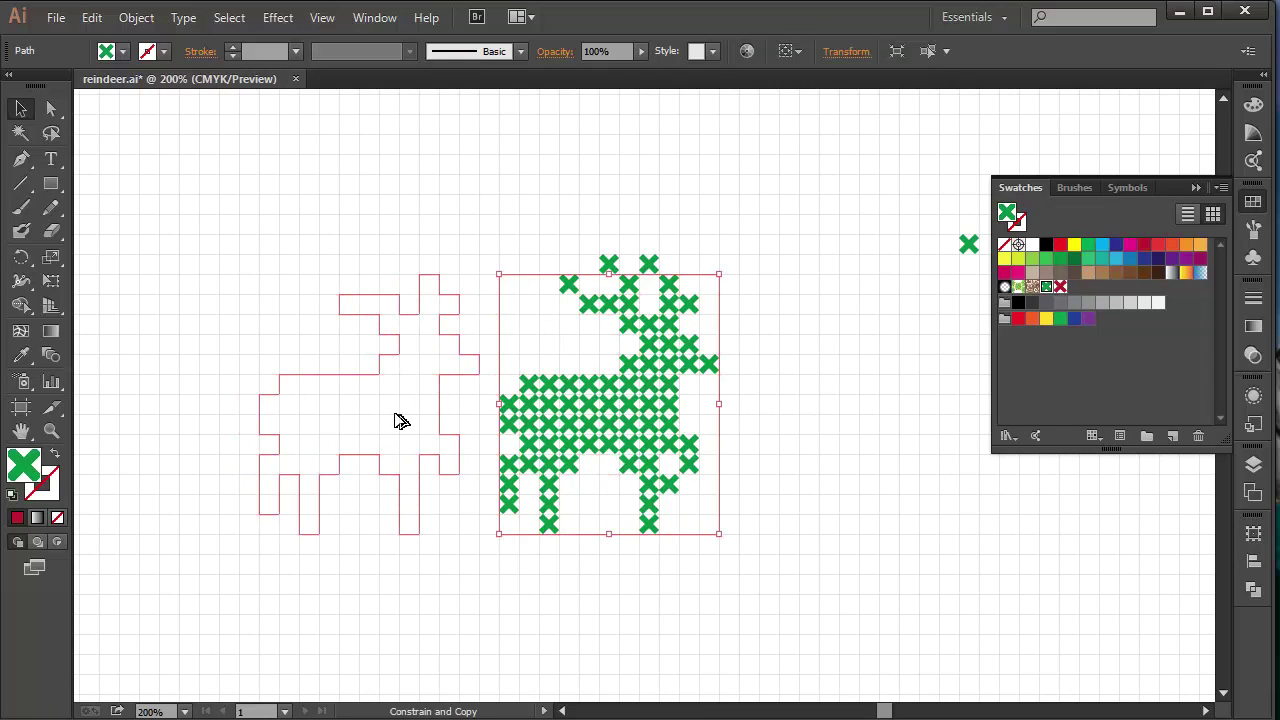
# Step: Group the green reindeer's stitches and the red reindeer's stitches into separate groups
pyautogui.moveTo(700, 188); pyautogui.dragTo(962, 605)
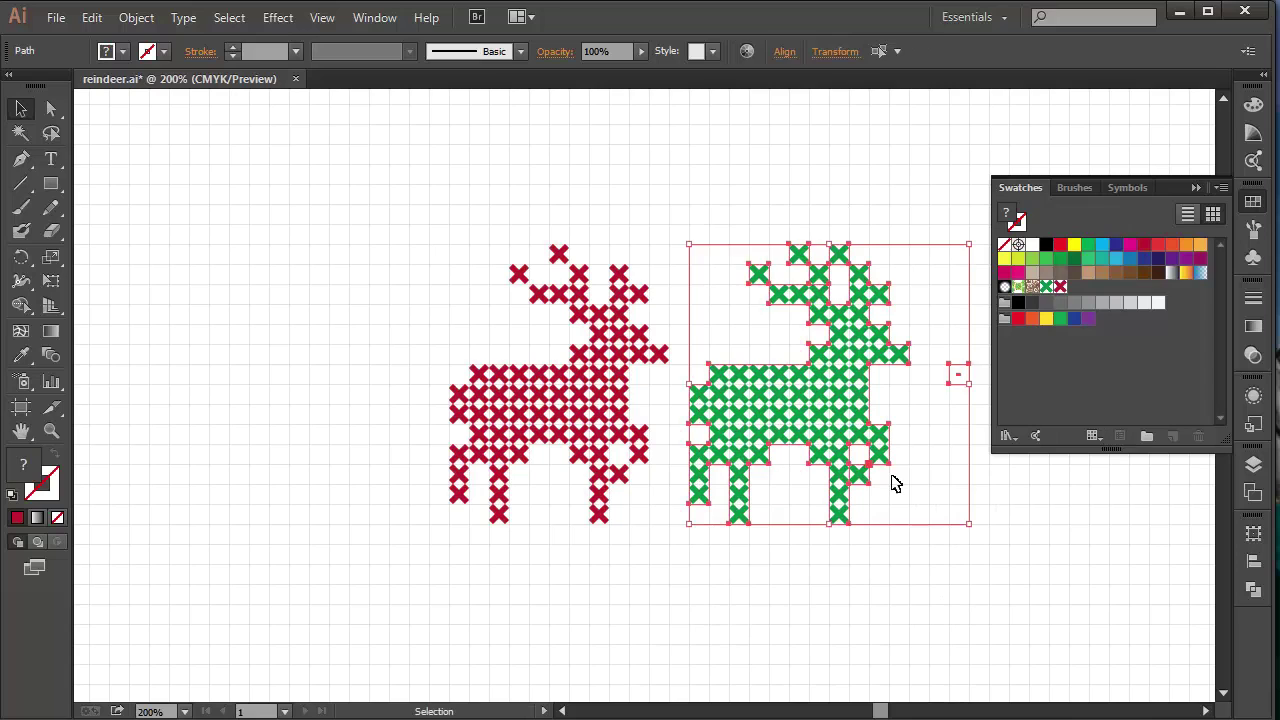
pyautogui.moveTo(700, 209); pyautogui.dragTo(890, 542)
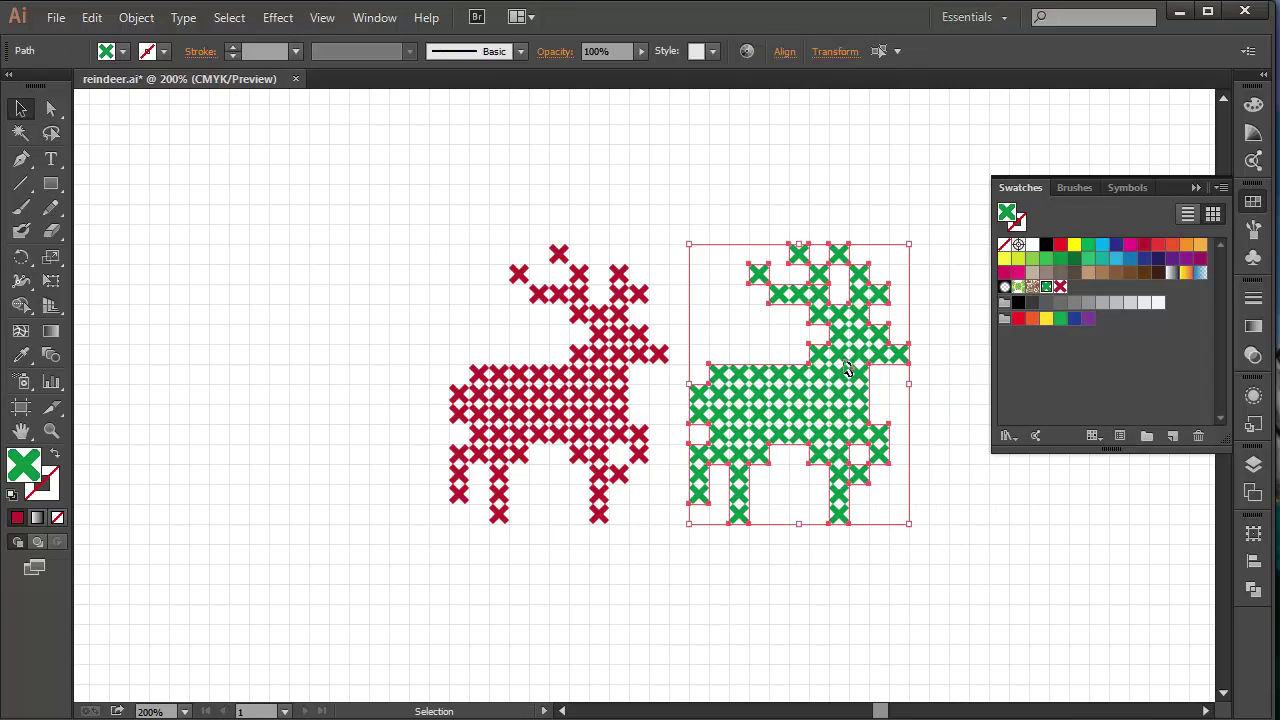
pyautogui.click(136, 18)
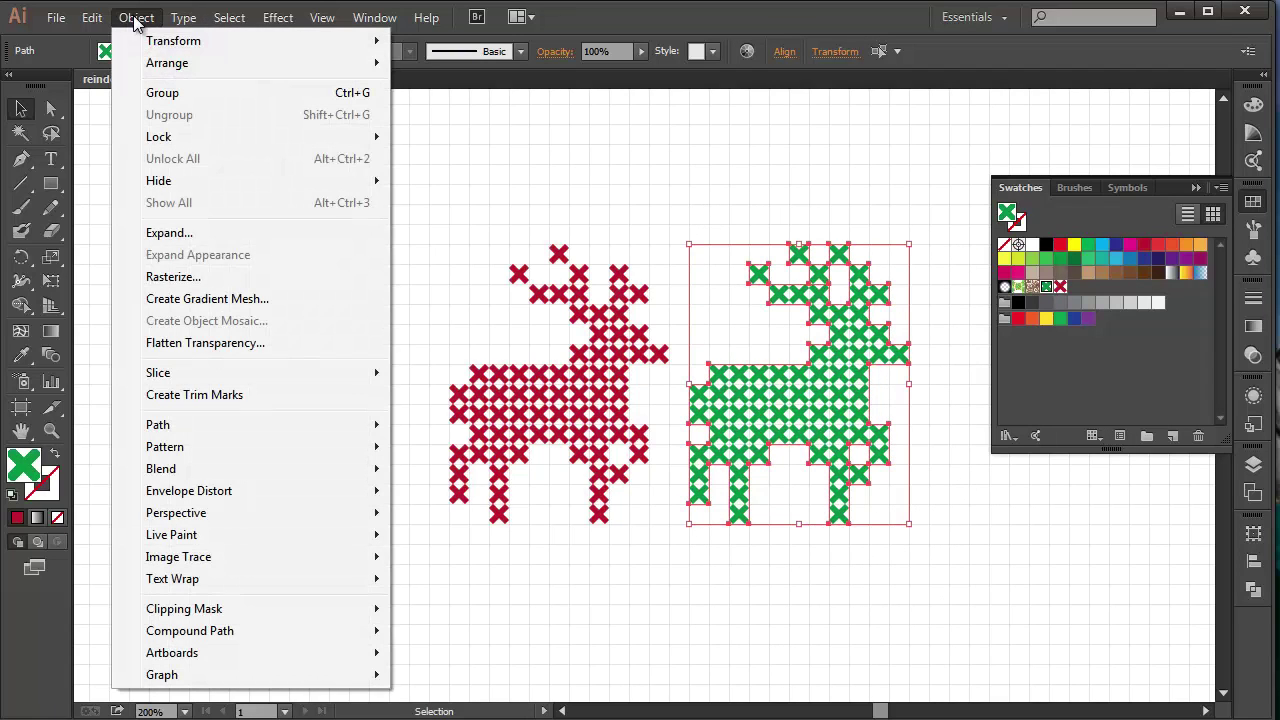
pyautogui.click(155, 94)
pyautogui.moveTo(326, 182); pyautogui.dragTo(672, 583)
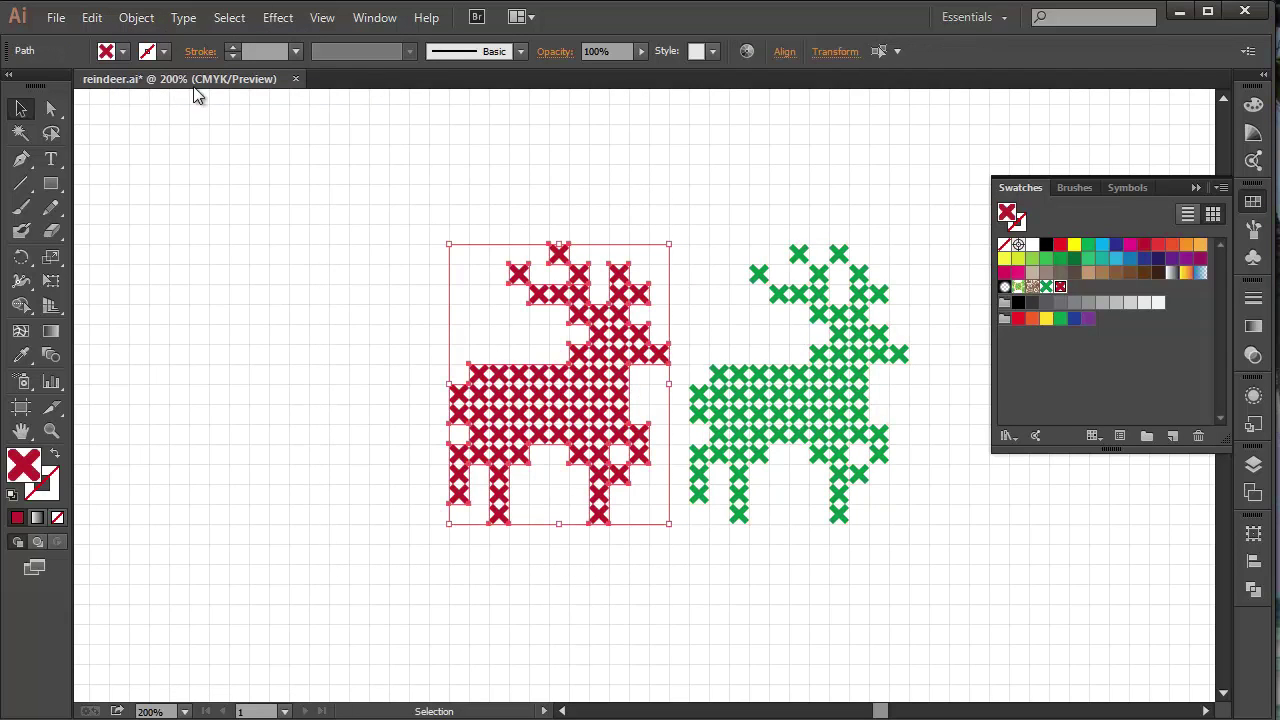
pyautogui.click(136, 18)
pyautogui.click(160, 93)
pyautogui.click(258, 240)
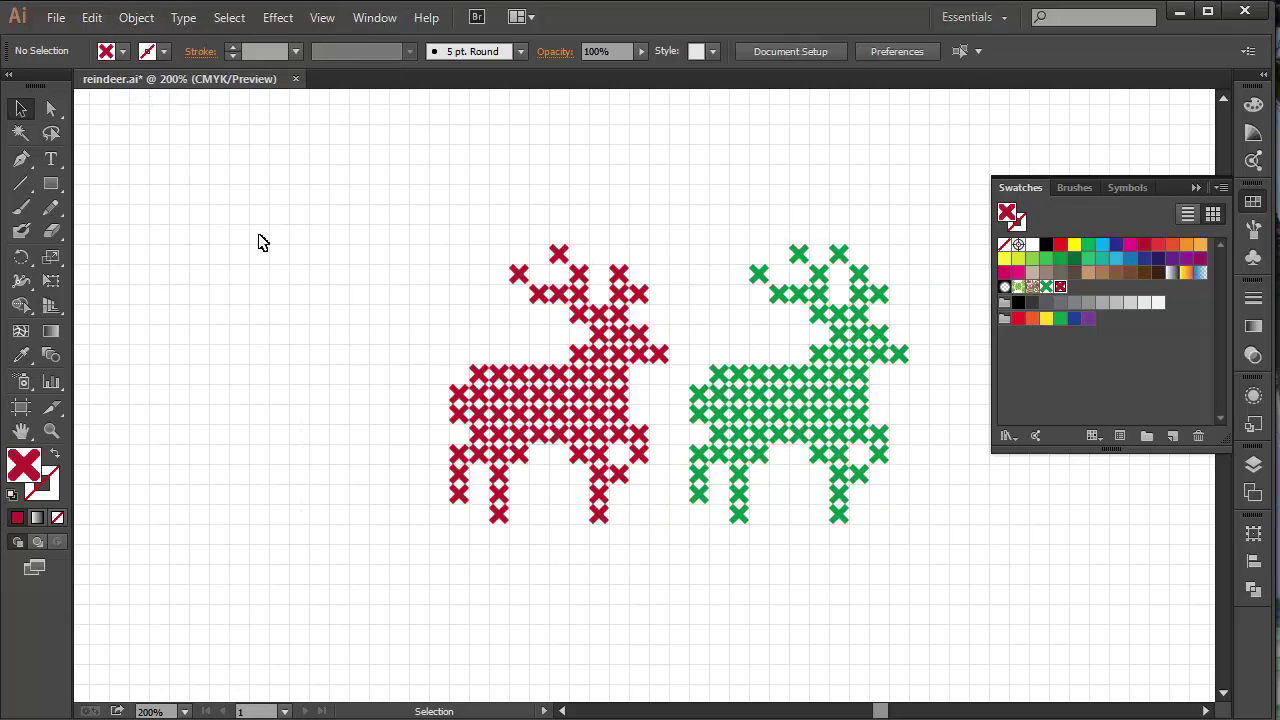
# Step: Place a green reindeer copy at the left end of the row
pyautogui.click(833, 416)
pyautogui.moveTo(833, 416); pyautogui.dragTo(355, 414)
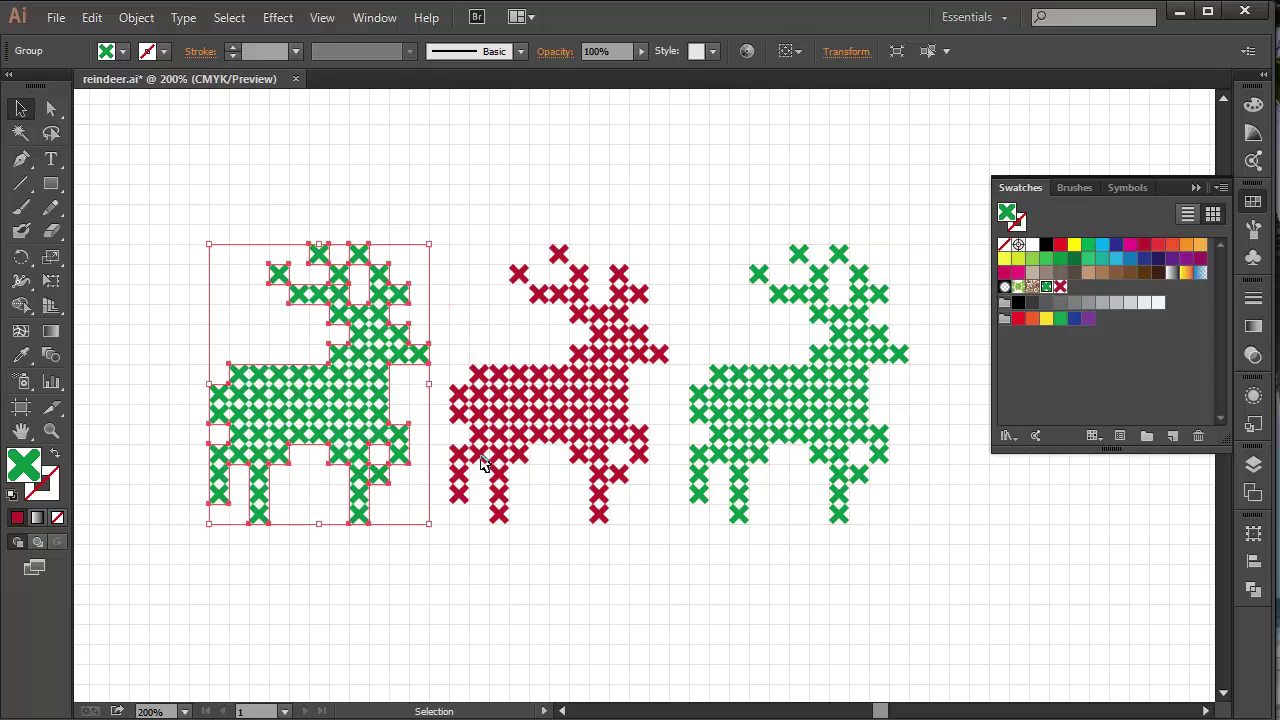
pyautogui.hotkey('ctrl', '-')
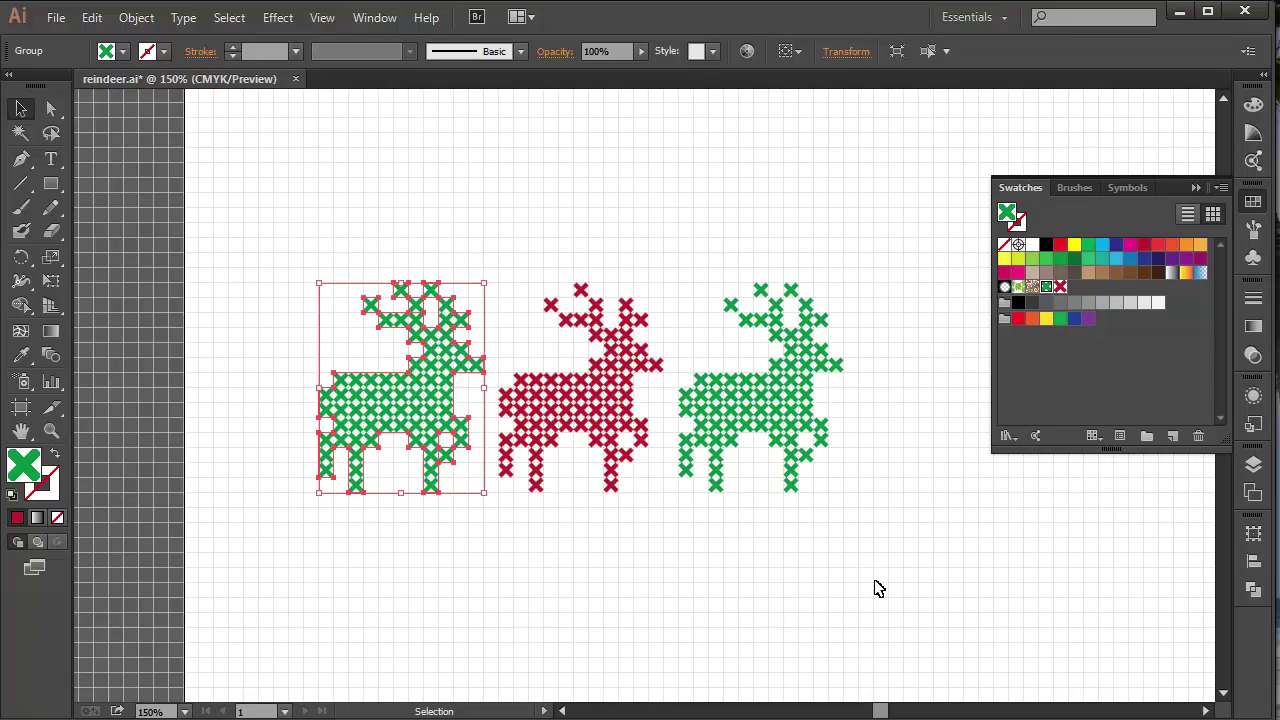
pyautogui.click(1188, 188)
# Step: Delete the stray small cross and hide the background grid
pyautogui.moveTo(1003, 235); pyautogui.dragTo(1072, 317)
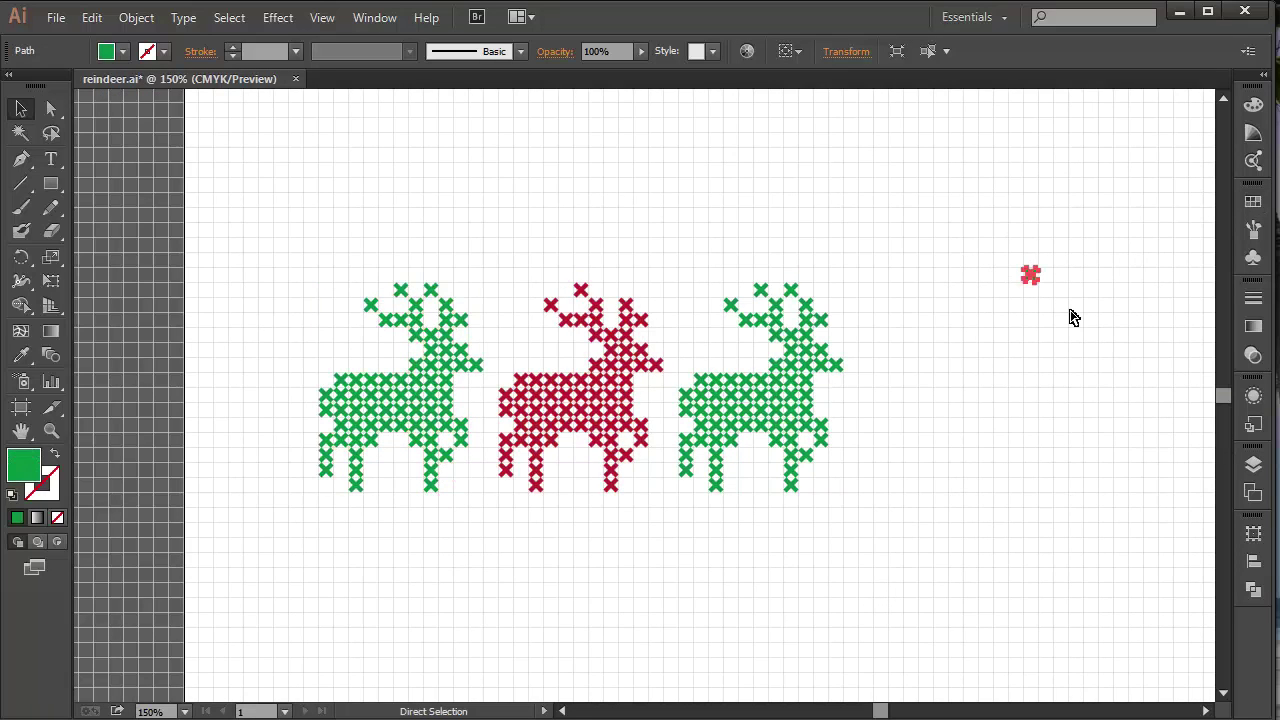
pyautogui.press('Delete')
pyautogui.hotkey('ctrl', "'")
pyautogui.moveTo(1025, 474); pyautogui.dragTo(907, 456)
# Step: Add a red reindeer copy fourth in the row and a green copy at the end
pyautogui.click(483, 430)
pyautogui.moveTo(435, 418); pyautogui.dragTo(784, 430)
pyautogui.click(980, 447)
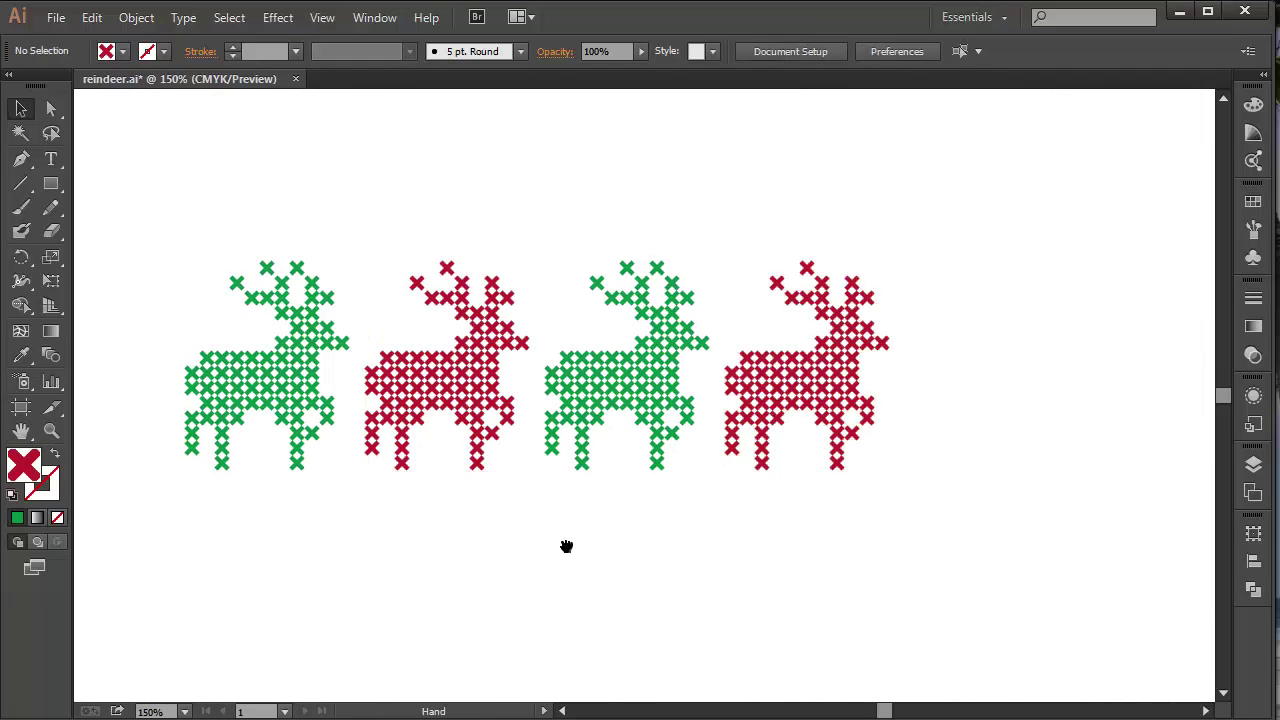
pyautogui.moveTo(566, 549); pyautogui.dragTo(573, 546)
pyautogui.click(613, 405)
pyautogui.moveTo(613, 405); pyautogui.dragTo(990, 418)
# Step: Deselect the last green reindeer copy
pyautogui.click(1040, 577)
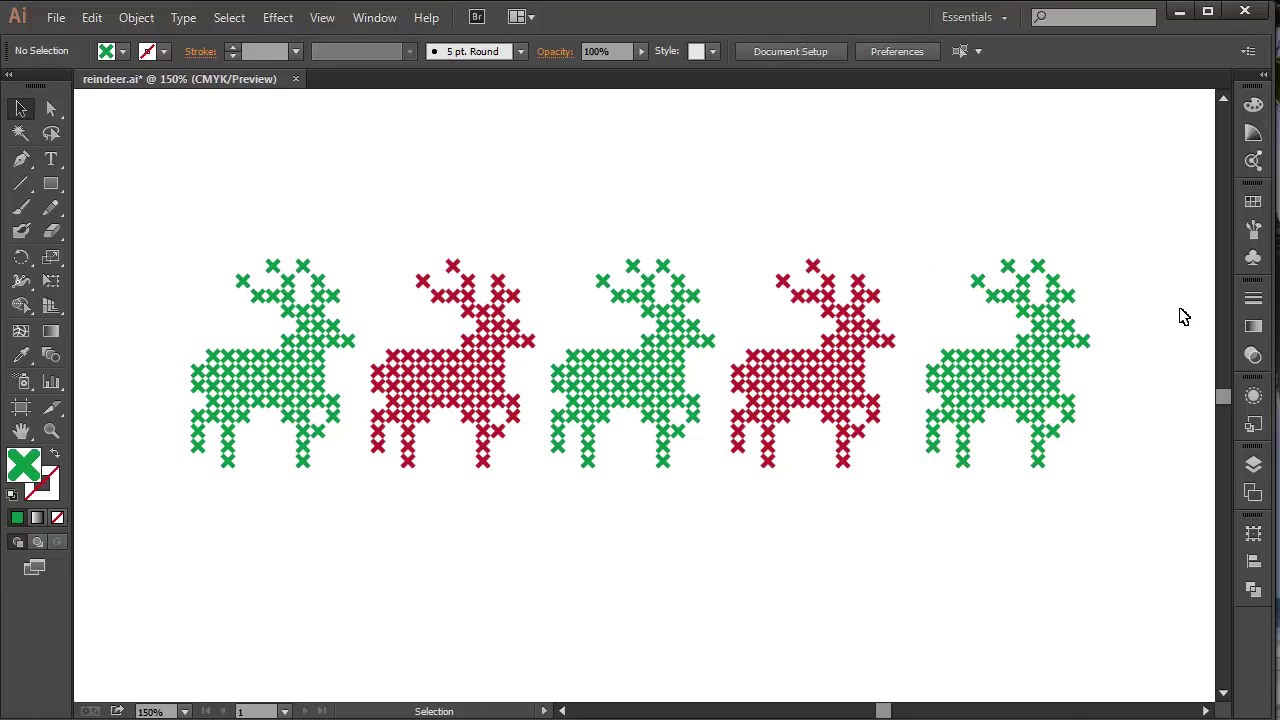